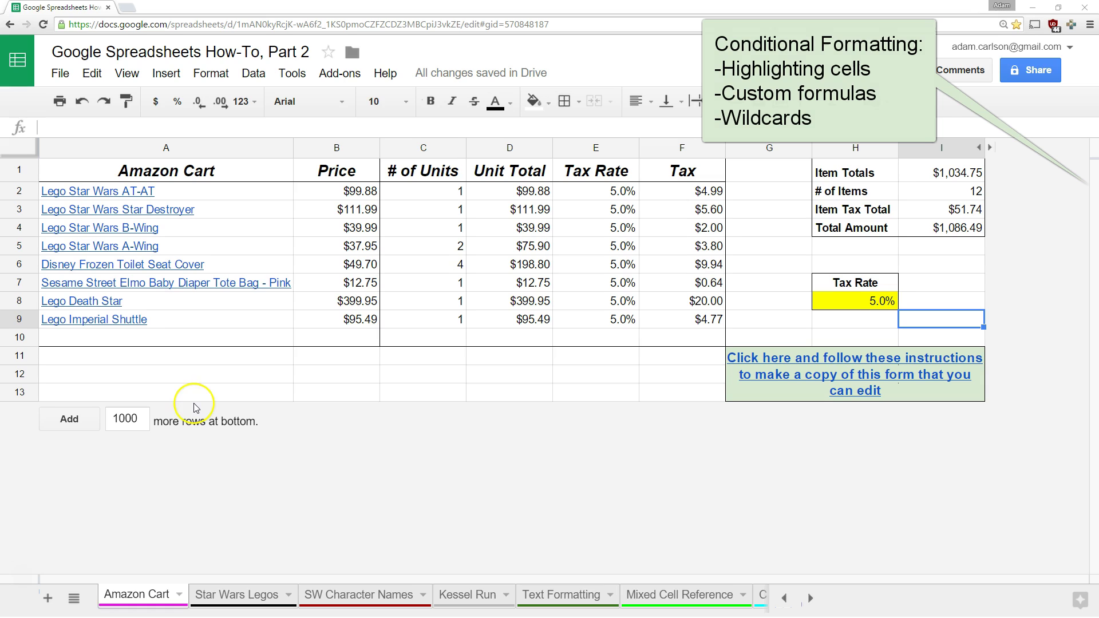
Step: Fill cell C2 with yellow and cell C4 with light green in the # of Units column
{"action": "left_click", "coordinate": [232, 326]}
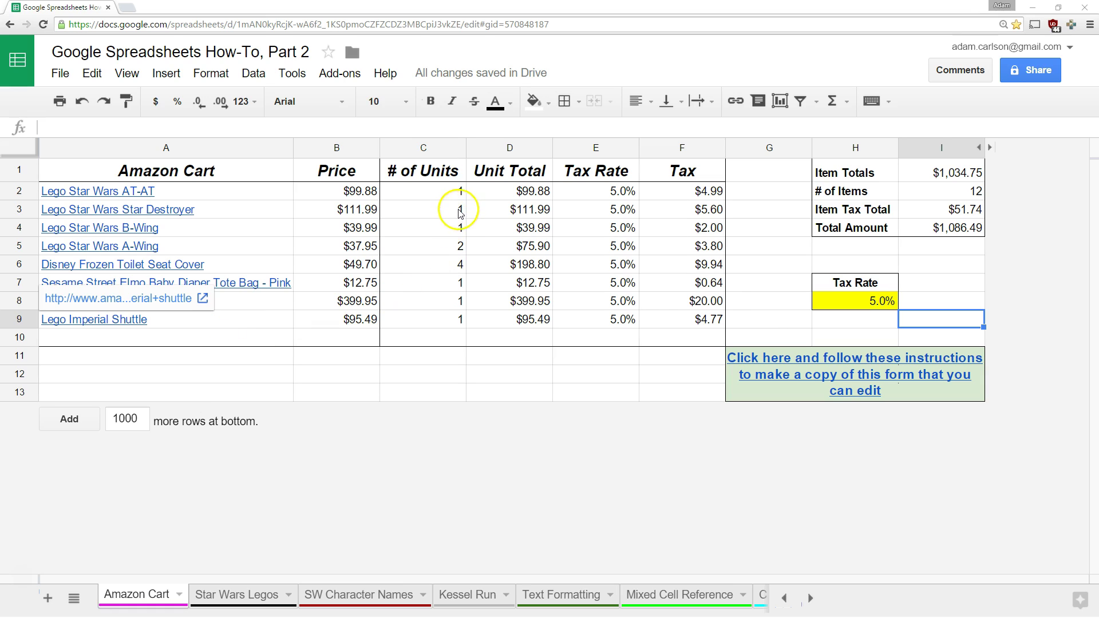
{"action": "left_click", "coordinate": [456, 192]}
{"action": "left_click", "coordinate": [534, 101]}
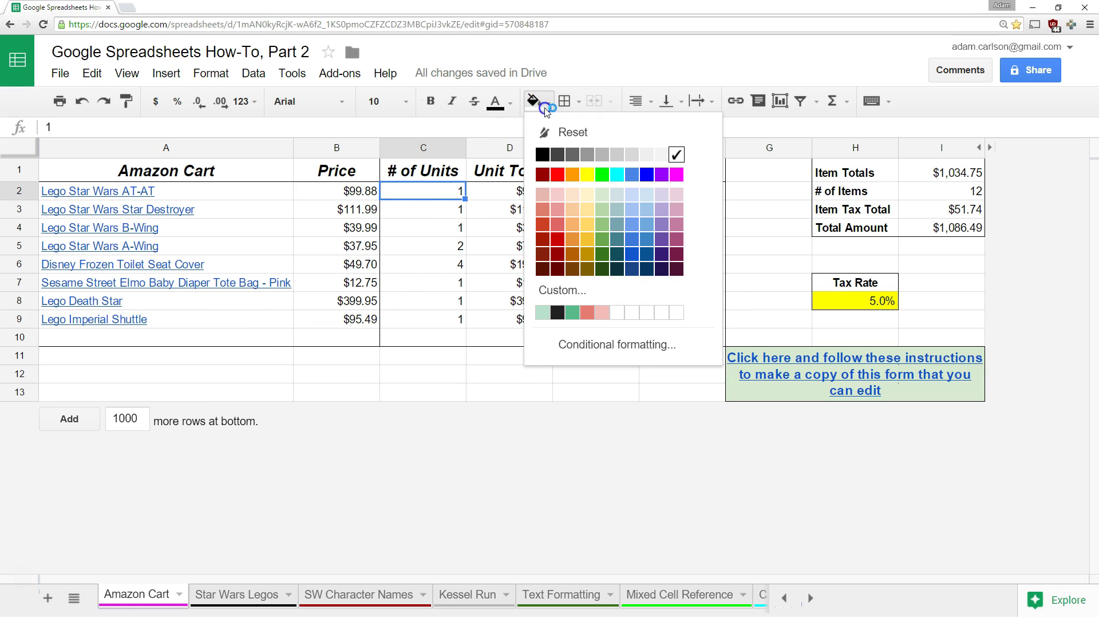
{"action": "left_click", "coordinate": [583, 175]}
{"action": "left_click", "coordinate": [483, 282]}
{"action": "left_click", "coordinate": [458, 232]}
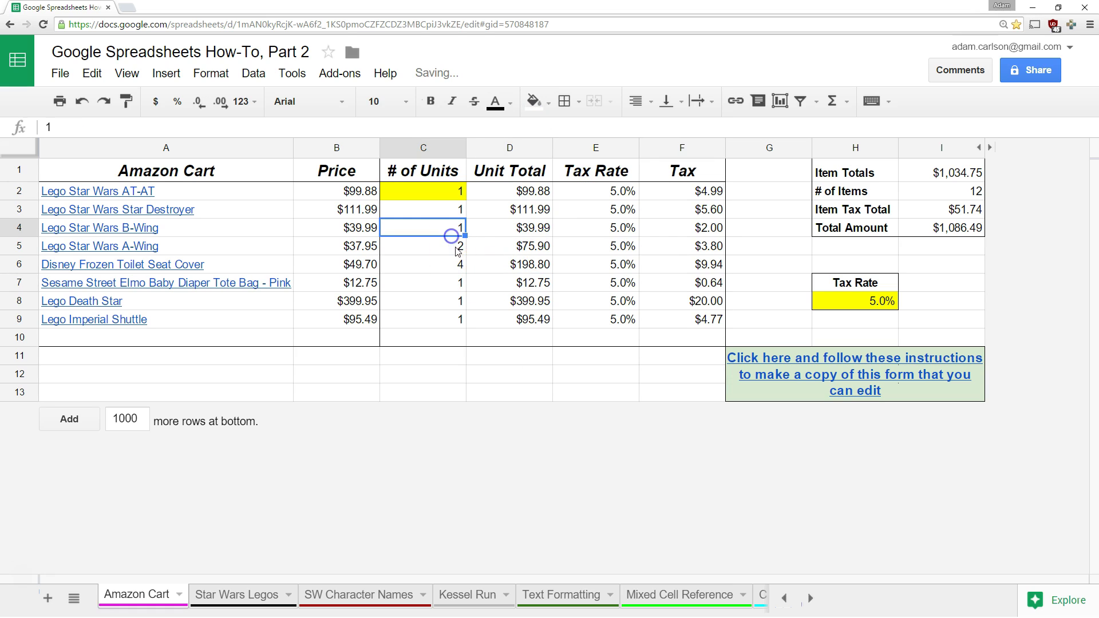
{"action": "left_click", "coordinate": [550, 102]}
{"action": "left_click", "coordinate": [600, 210]}
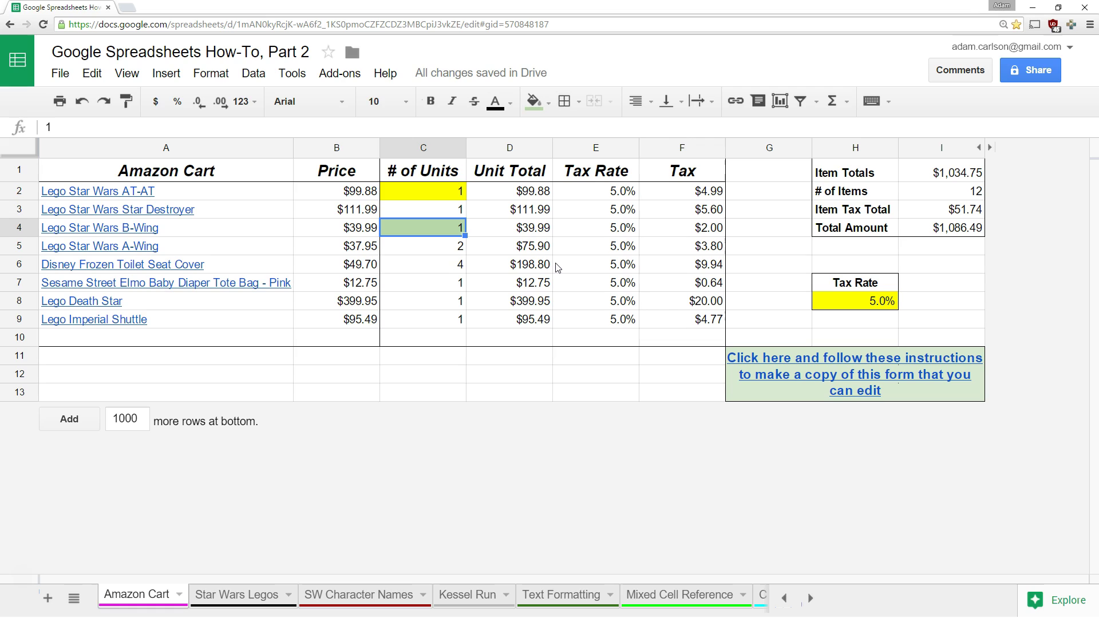
Step: Clear the formatting of cells C2:C4
{"action": "key", "text": "shift+Up"}
{"action": "key", "text": "shift+Up"}
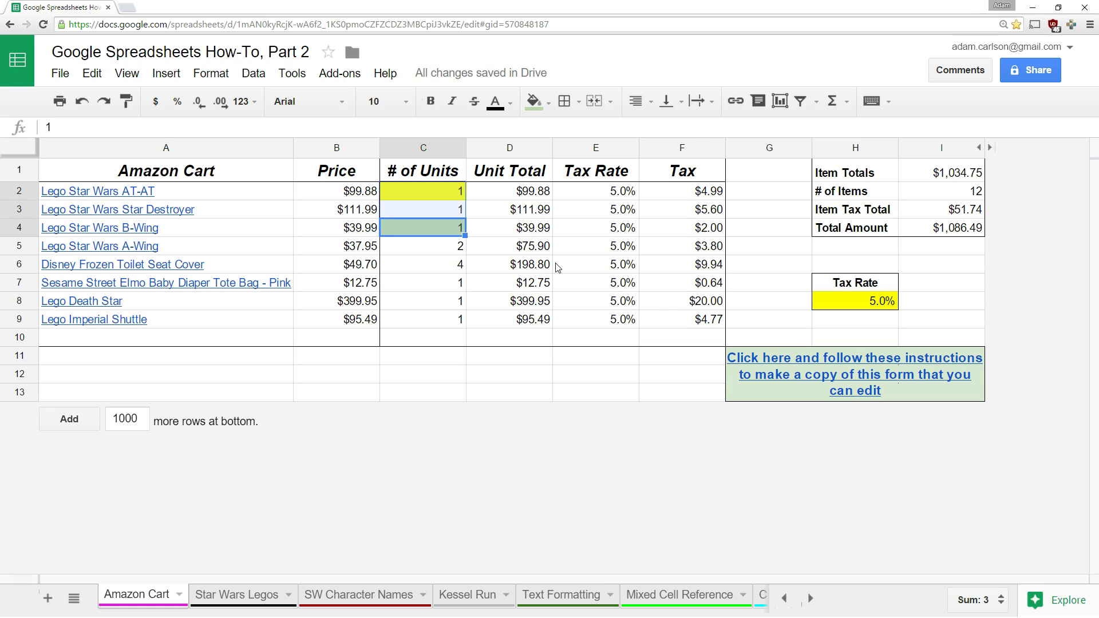
{"action": "key", "text": "ctrl+backslash"}
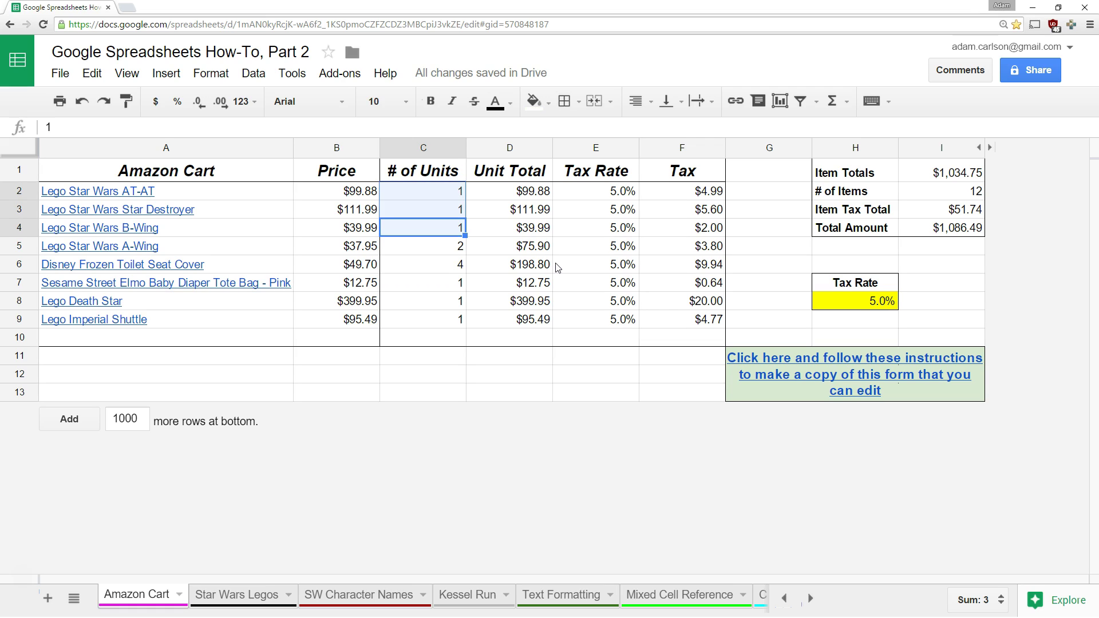
{"action": "key", "text": "Down"}
{"action": "key", "text": "Down"}
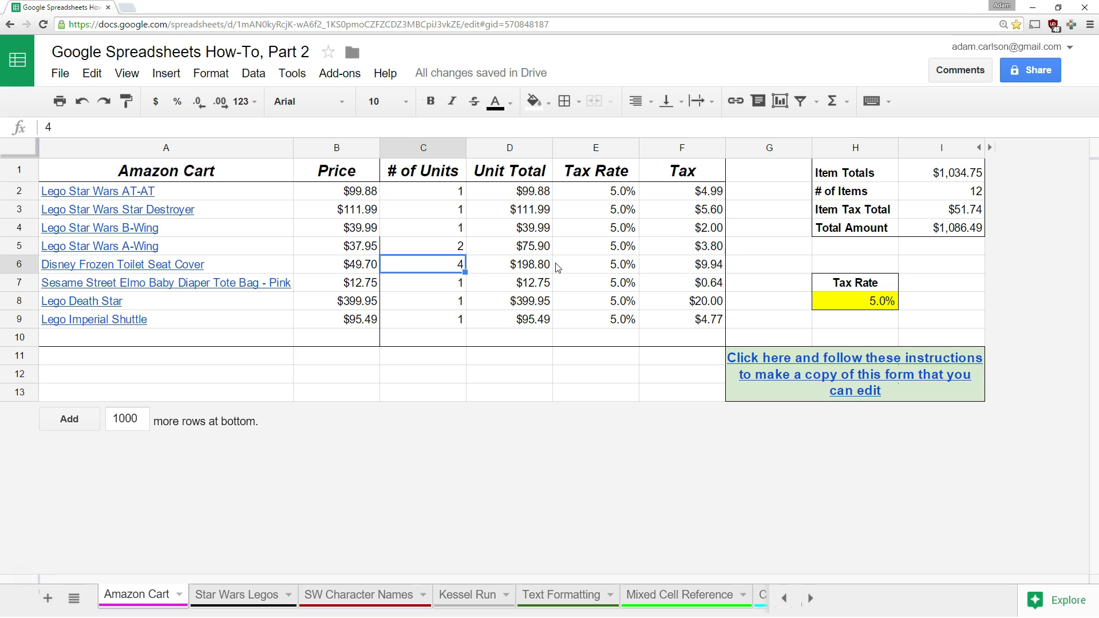
{"action": "key", "text": "Down"}
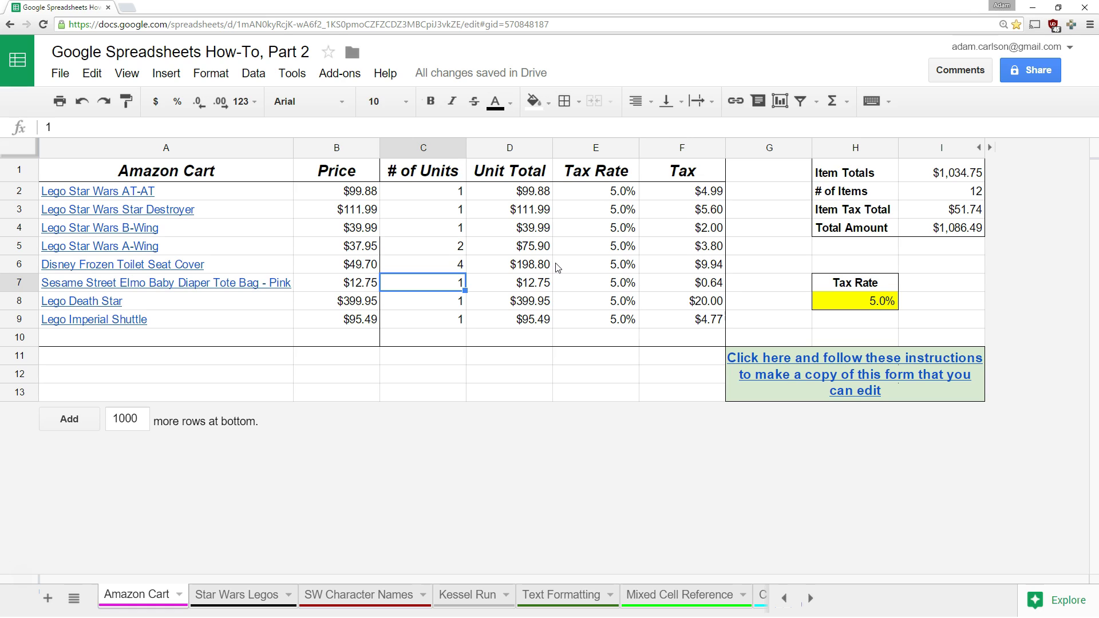
Step: Set up a single-color conditional formatting rule on the # of Units cells C2:C10 for values greater than 1
{"action": "left_click_drag", "start_coordinate": [429, 191], "coordinate": [430, 333]}
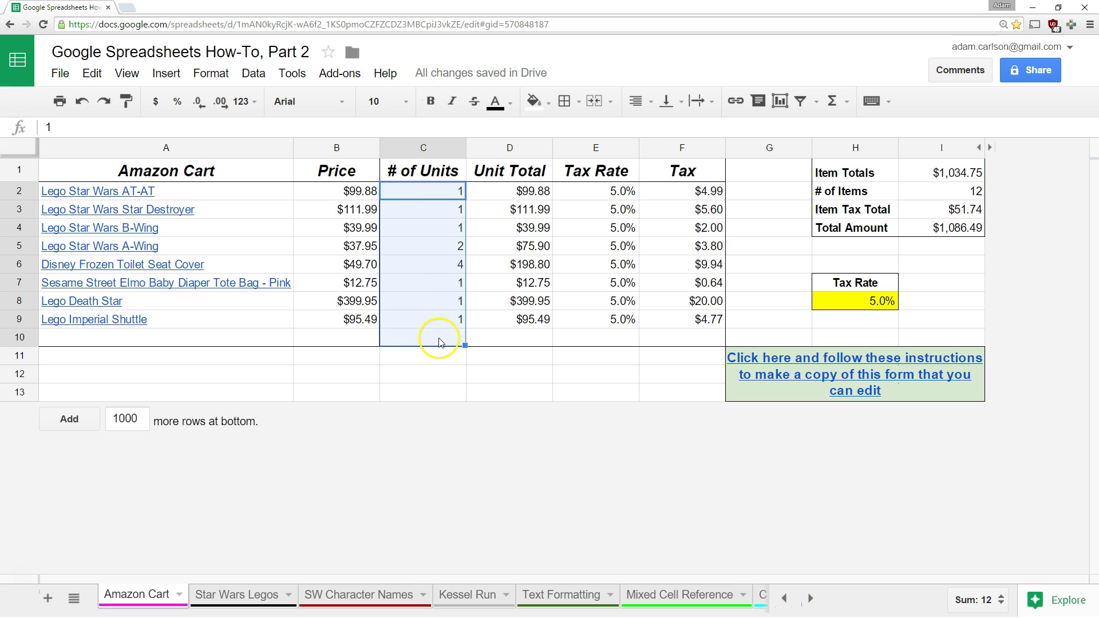
{"action": "right_click", "coordinate": [421, 196]}
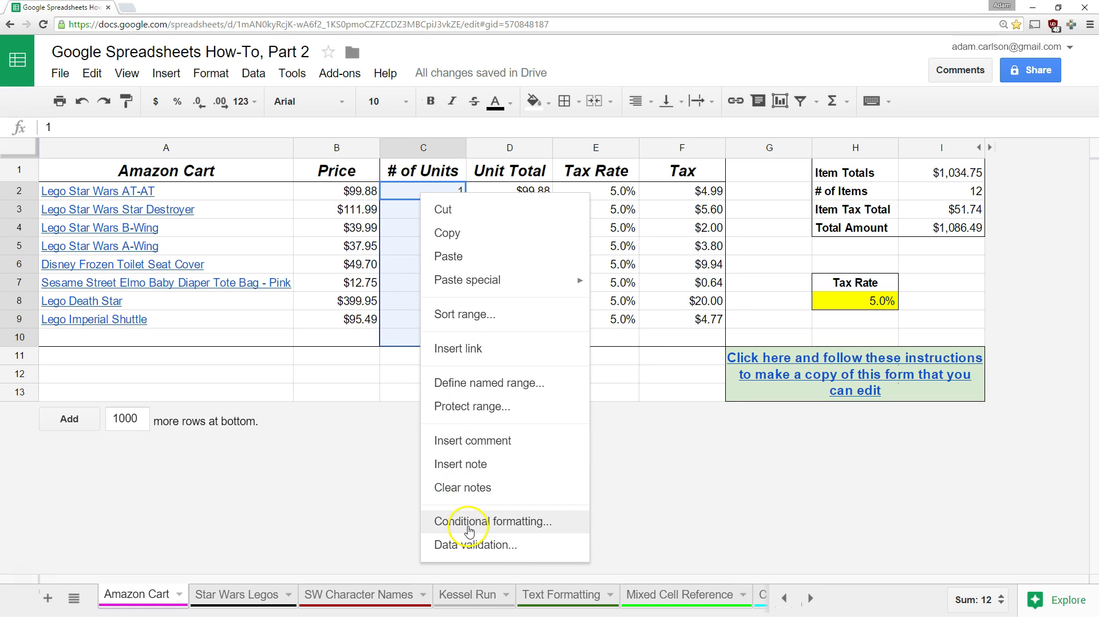
{"action": "left_click", "coordinate": [231, 77]}
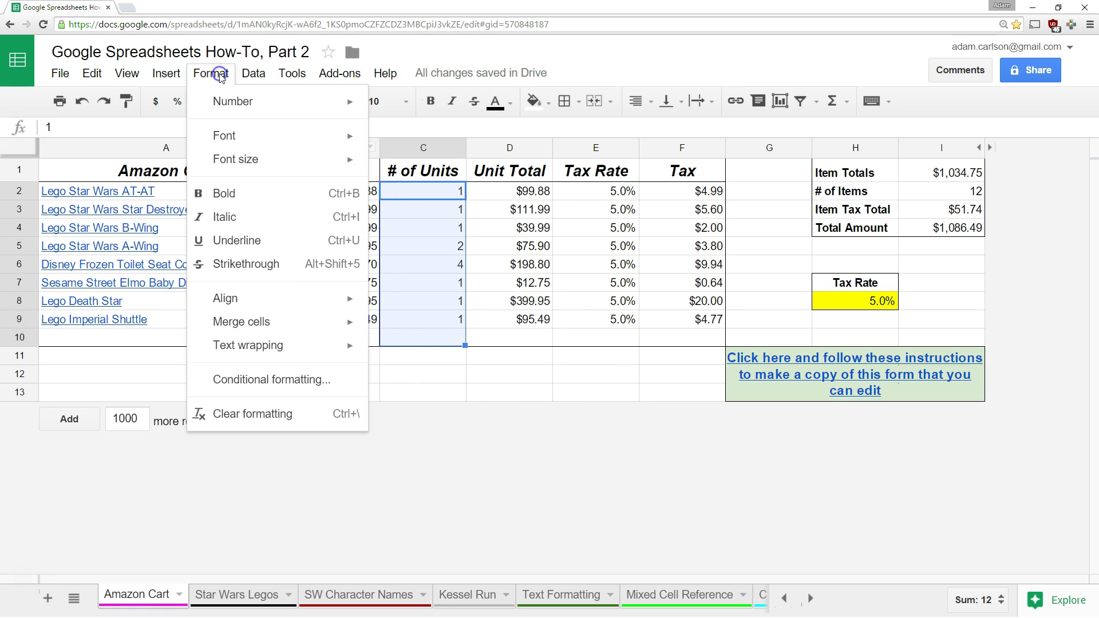
{"action": "left_click", "coordinate": [253, 384]}
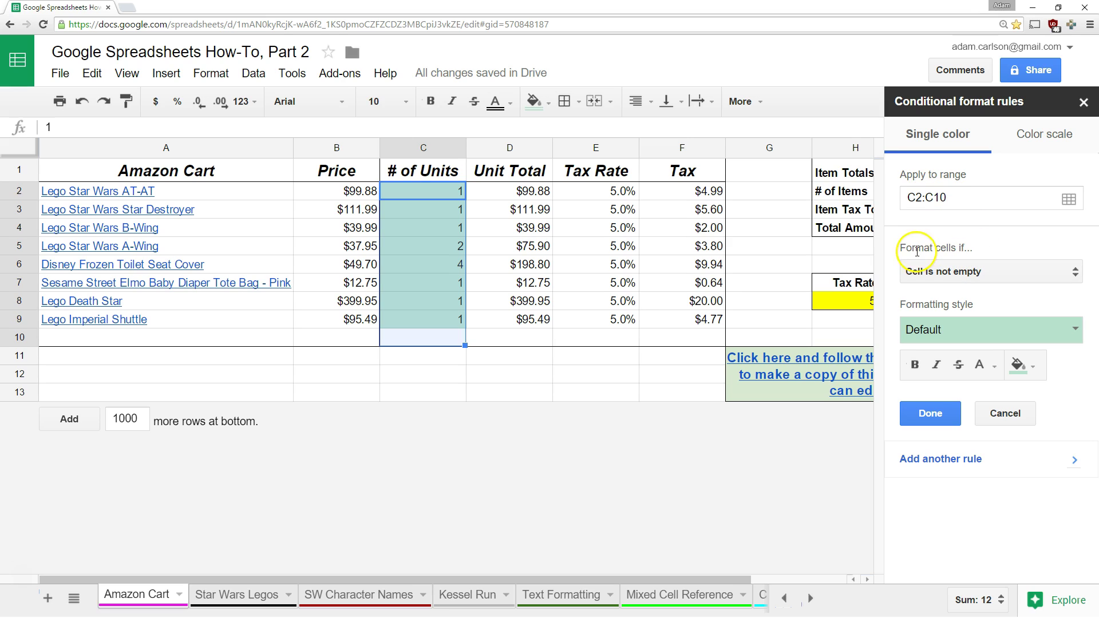
{"action": "left_click", "coordinate": [954, 273]}
{"action": "scroll", "coordinate": [979, 316], "scroll_direction": "down", "scroll_amount": 3}
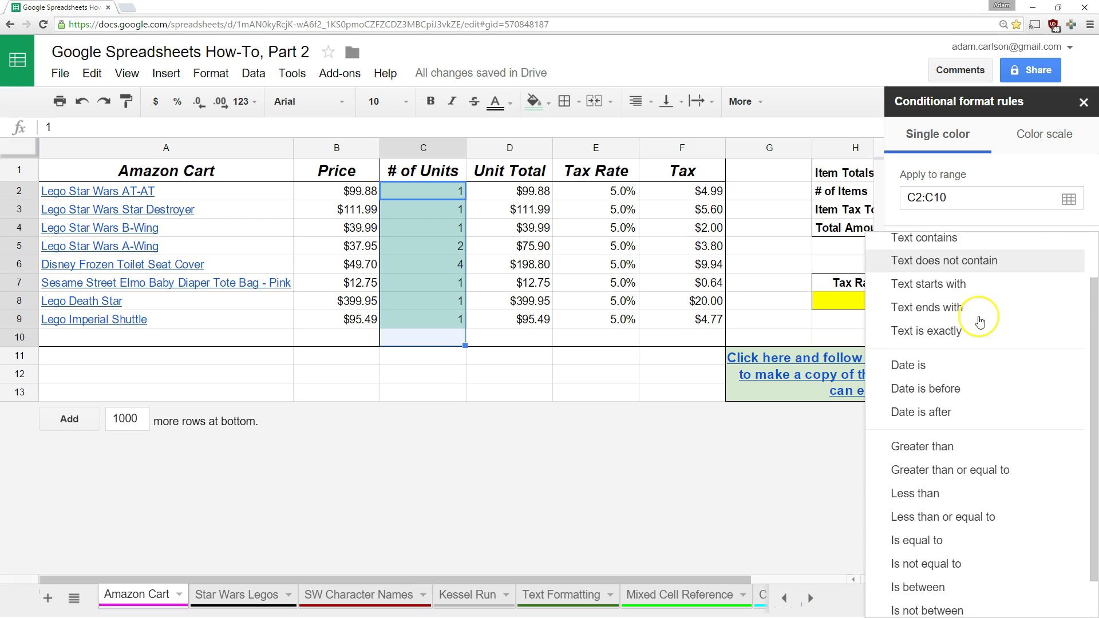
{"action": "scroll", "coordinate": [976, 319], "scroll_direction": "up", "scroll_amount": 3}
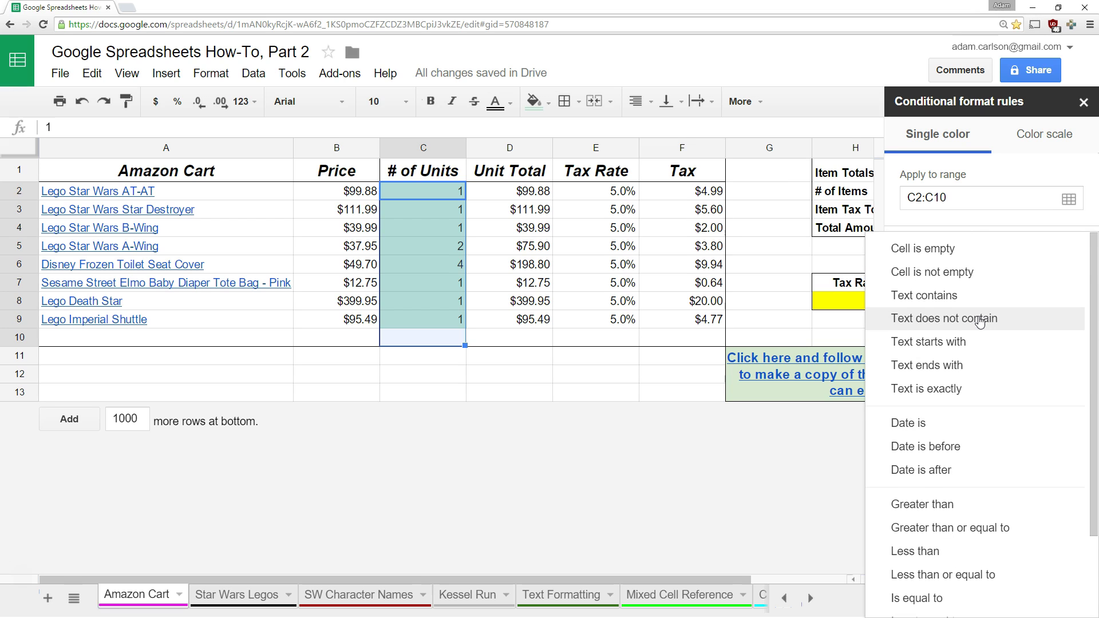
{"action": "scroll", "coordinate": [980, 332], "scroll_direction": "down", "scroll_amount": 1}
{"action": "left_click", "coordinate": [967, 447]}
{"action": "left_click", "coordinate": [961, 304]}
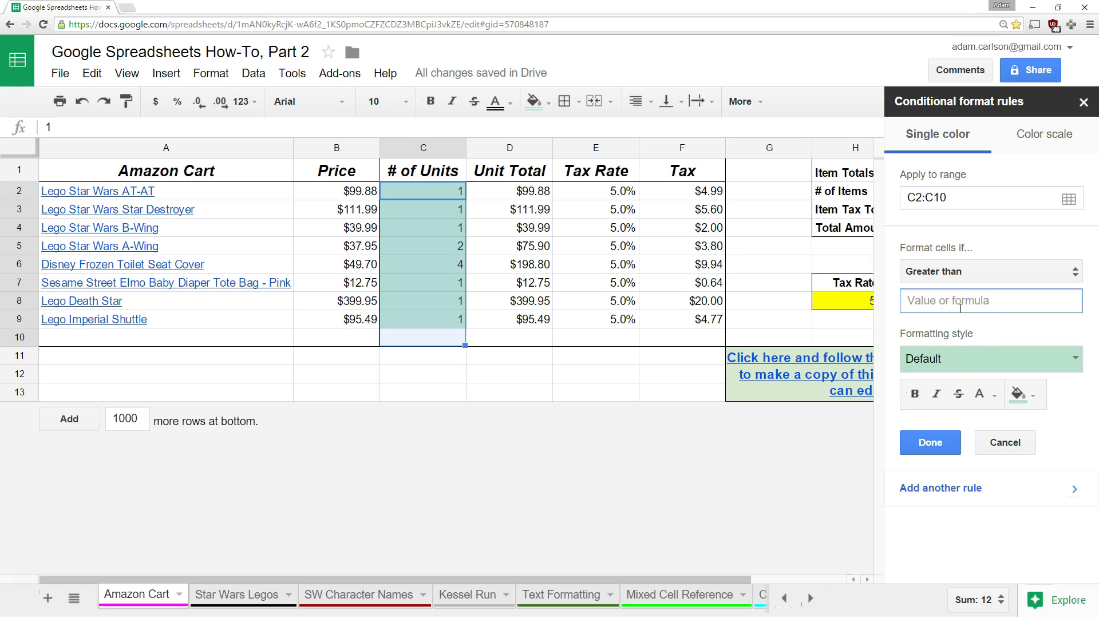
{"action": "type", "text": "1"}
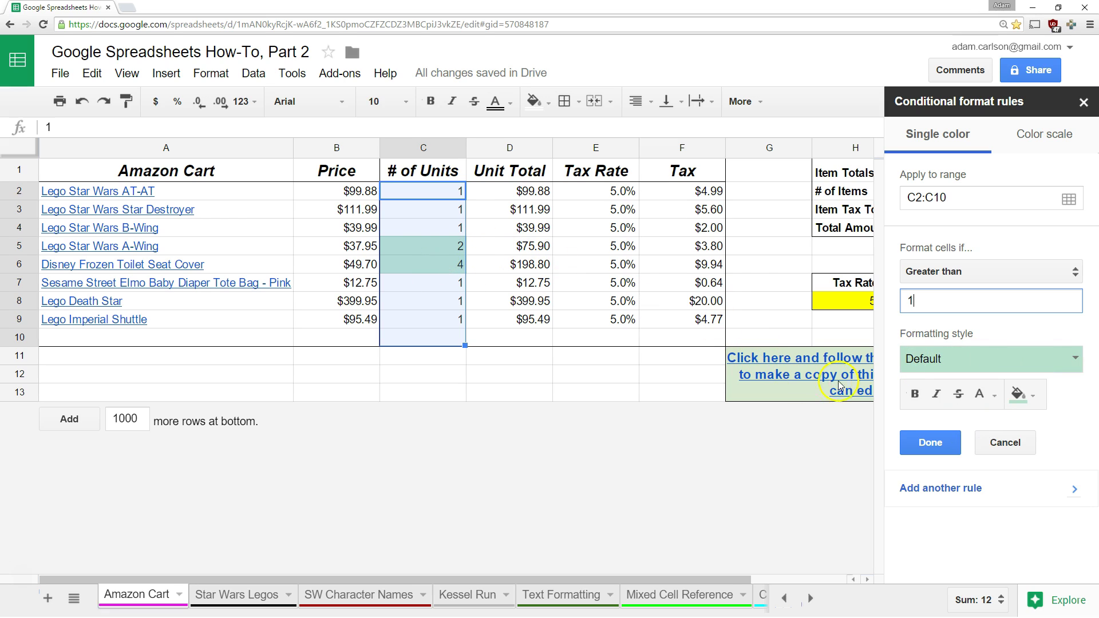
Step: Try bold, italic and strikethrough on the rule's formatting style, switching each one off again
{"action": "left_click", "coordinate": [915, 394]}
{"action": "left_click", "coordinate": [915, 393]}
{"action": "left_click", "coordinate": [937, 394]}
{"action": "left_click", "coordinate": [955, 393]}
{"action": "left_click", "coordinate": [937, 393]}
{"action": "left_click", "coordinate": [915, 394]}
{"action": "left_click", "coordinate": [955, 395]}
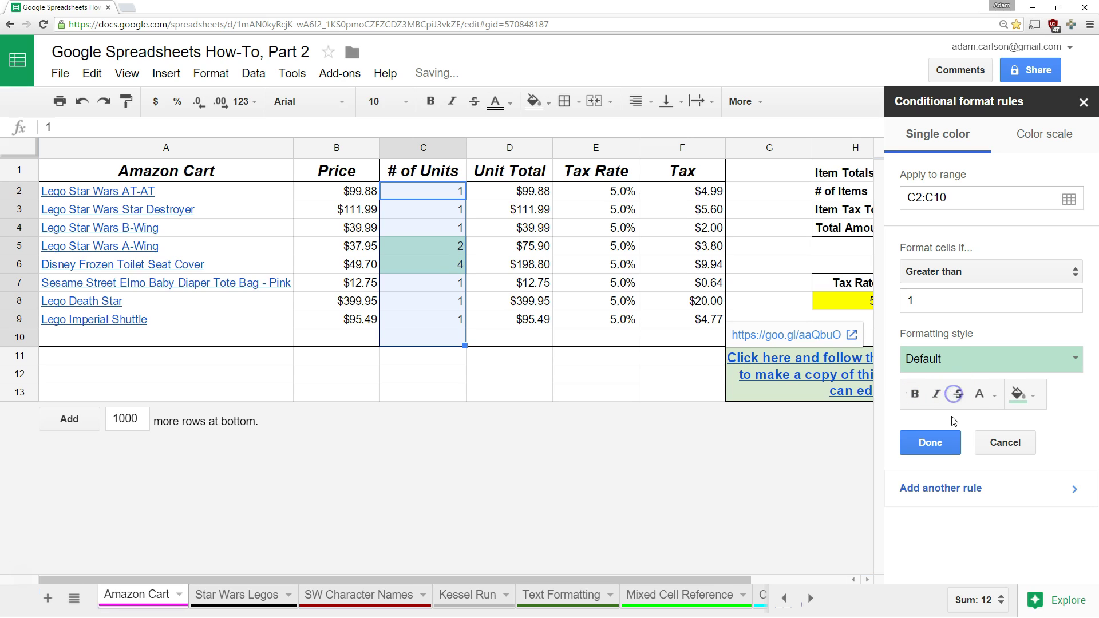
Step: Set the rule's fill color to yellow and save the rule
{"action": "left_click", "coordinate": [1034, 402]}
{"action": "left_click", "coordinate": [1034, 396]}
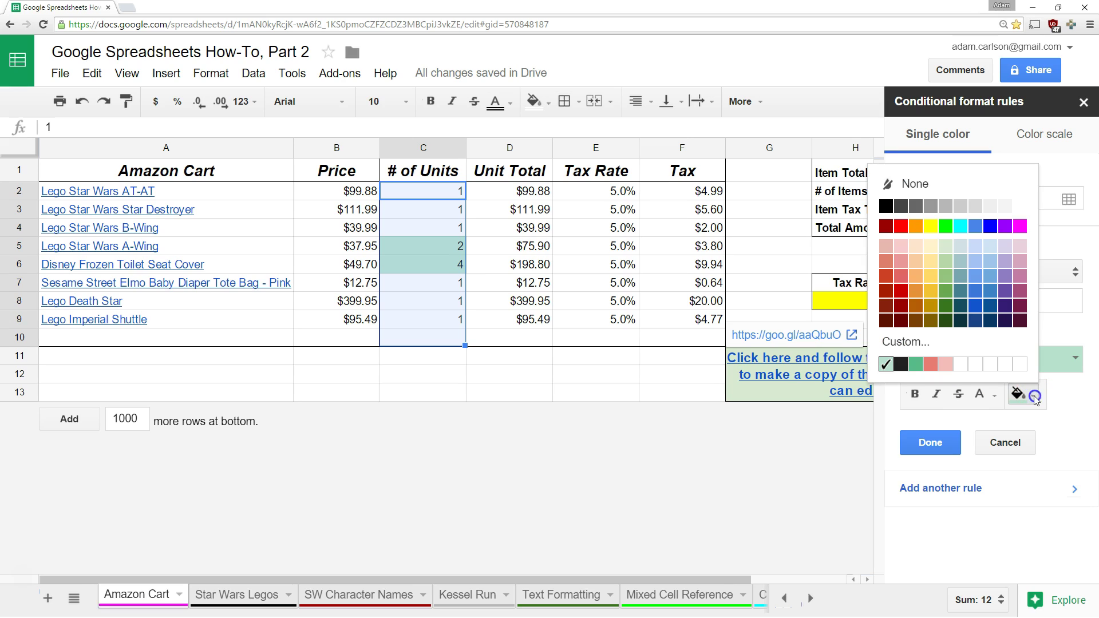
{"action": "left_click", "coordinate": [931, 226]}
{"action": "left_click", "coordinate": [937, 447]}
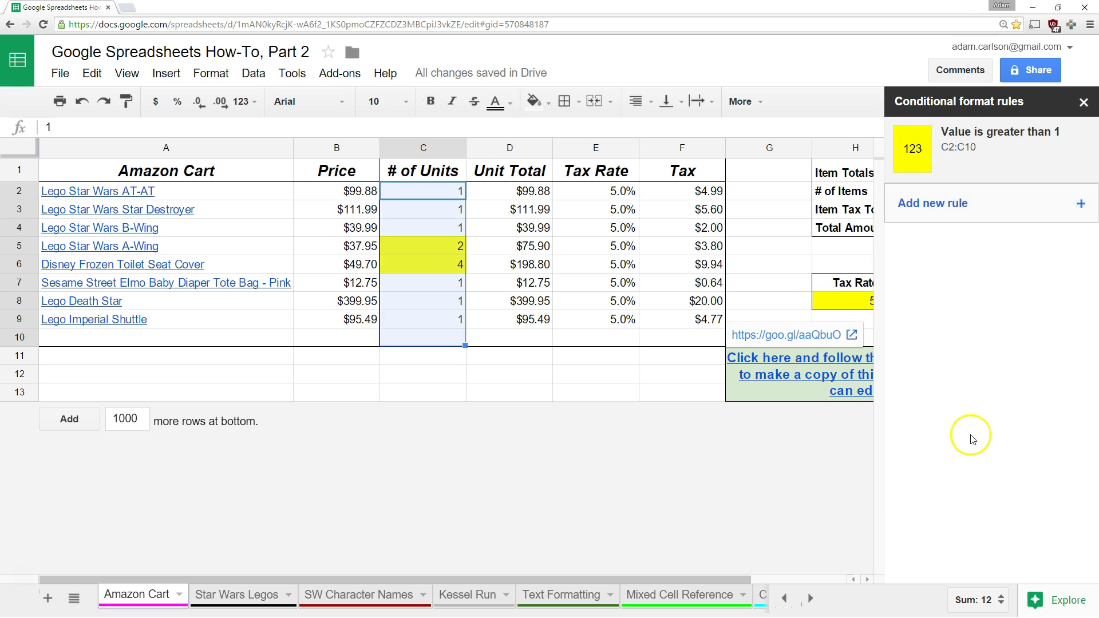
Step: Set the Lego Death Star's number of units in C8 to 2 to test the rule
{"action": "left_click", "coordinate": [522, 324]}
{"action": "left_click", "coordinate": [407, 321]}
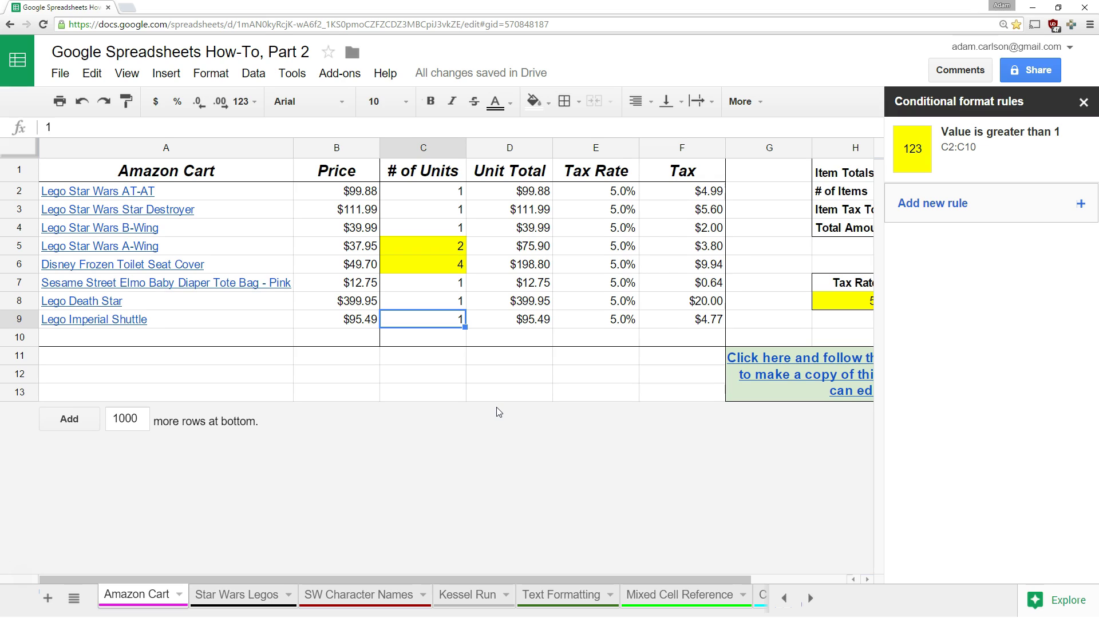
{"action": "key", "text": "Up"}
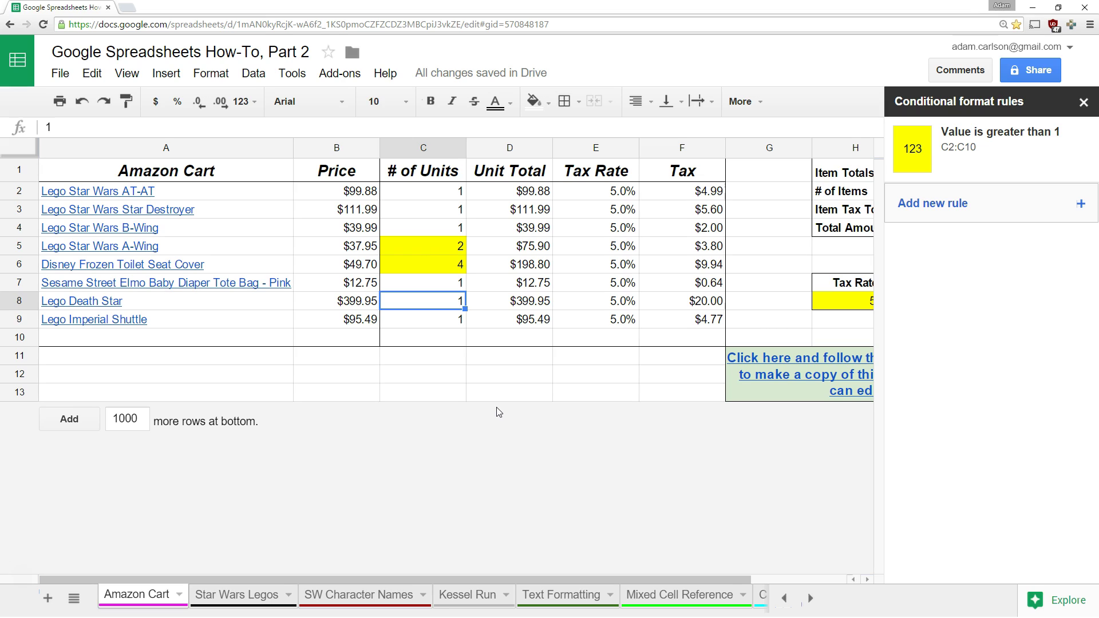
{"action": "type", "text": "2"}
{"action": "key", "text": "Return"}
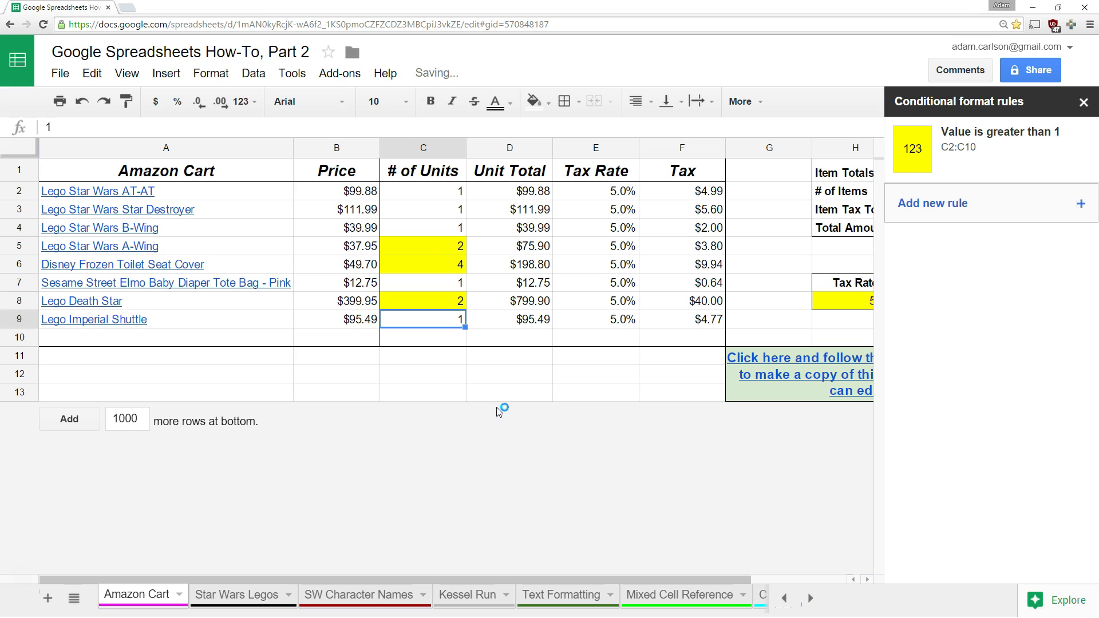
Step: Set the units of the Lego Death Star in C8 and the Disney Frozen Toilet Seat Cover in C6 to 1
{"action": "key", "text": "Up"}
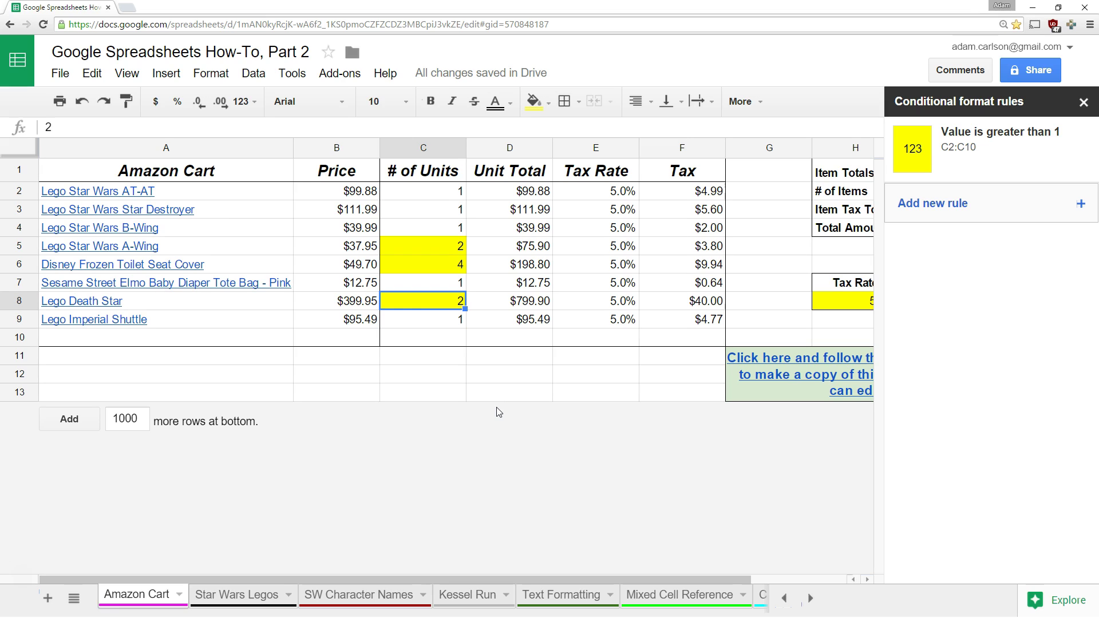
{"action": "type", "text": "1"}
{"action": "key", "text": "Up"}
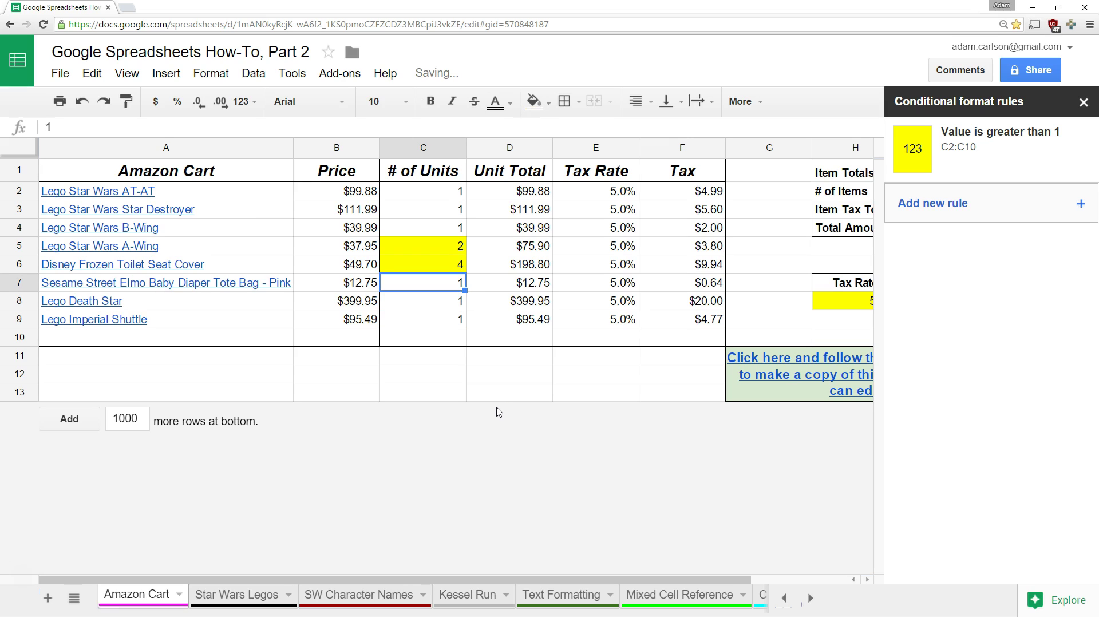
{"action": "key", "text": "Up"}
{"action": "type", "text": "1"}
{"action": "key", "text": "Return"}
{"action": "key", "text": "Up"}
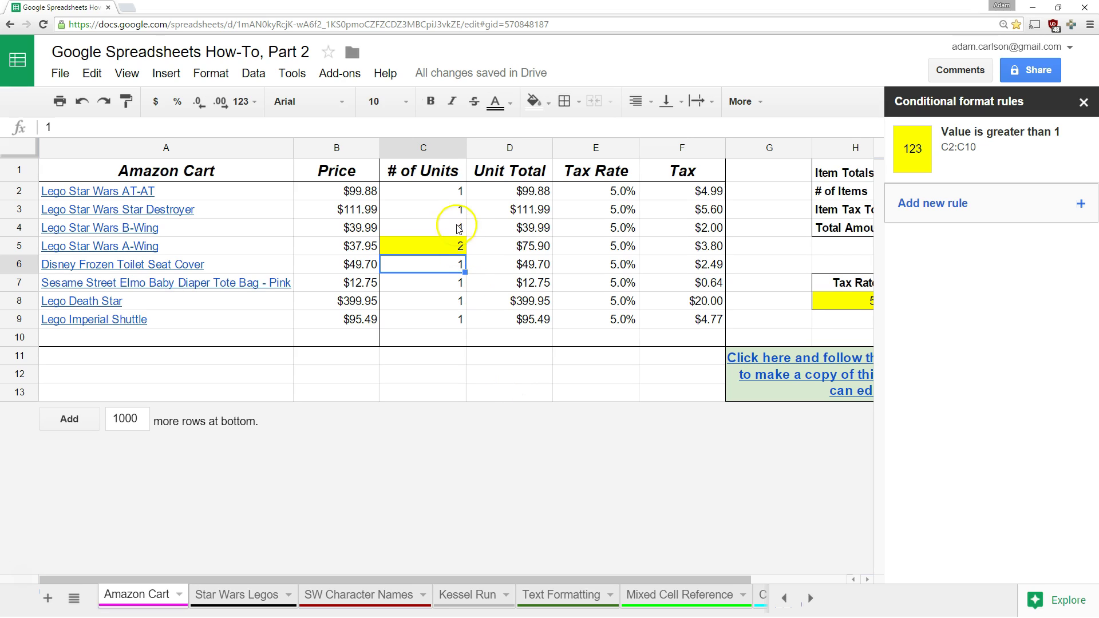
Step: Remove the greater-than-1 conditional formatting rule from C2:C10
{"action": "left_click", "coordinate": [450, 191]}
{"action": "left_click", "coordinate": [1040, 165]}
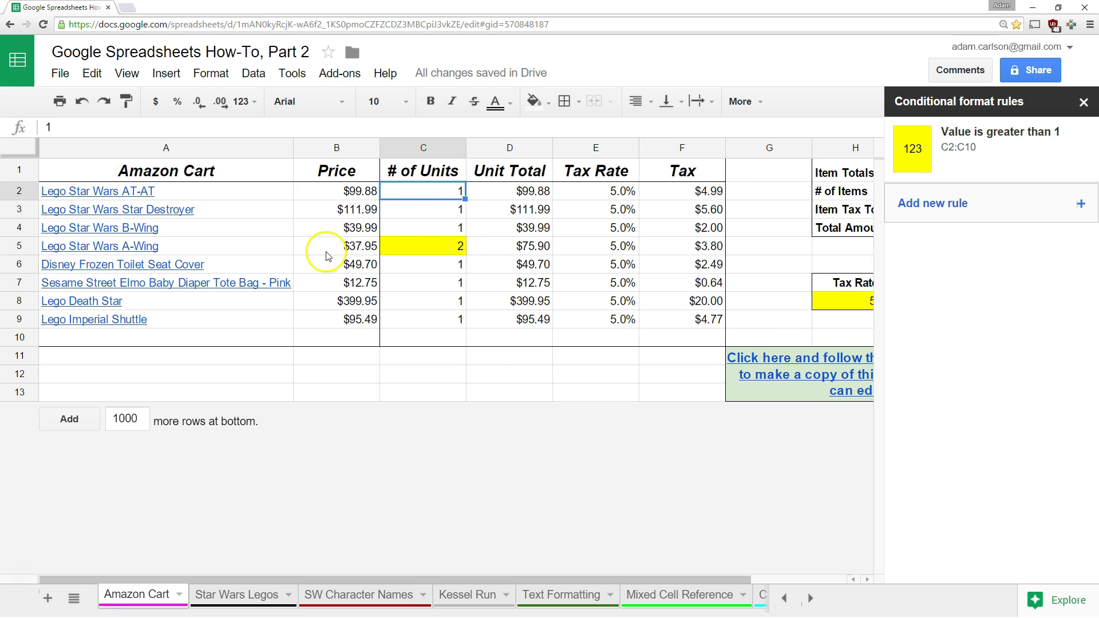
{"action": "left_click", "coordinate": [437, 264]}
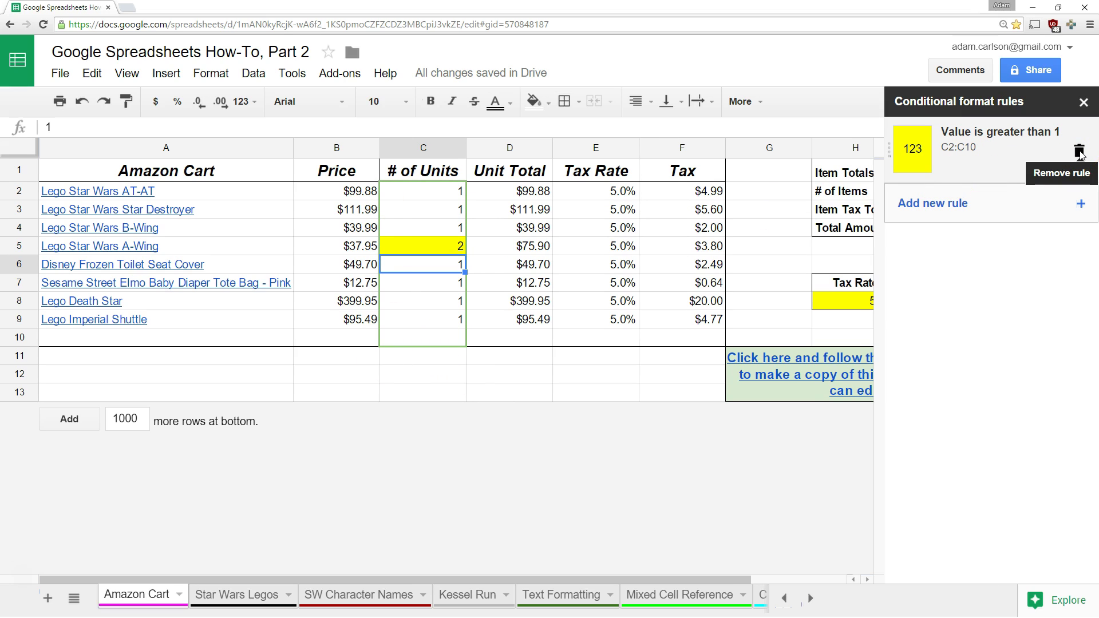
{"action": "left_click", "coordinate": [1079, 152]}
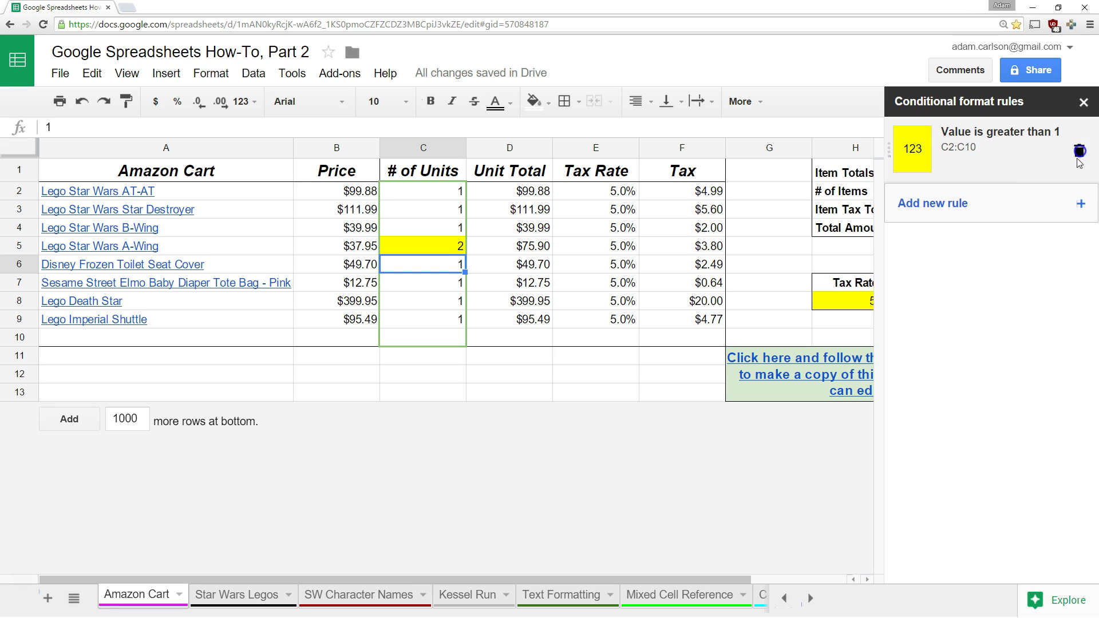
{"action": "left_click", "coordinate": [586, 341]}
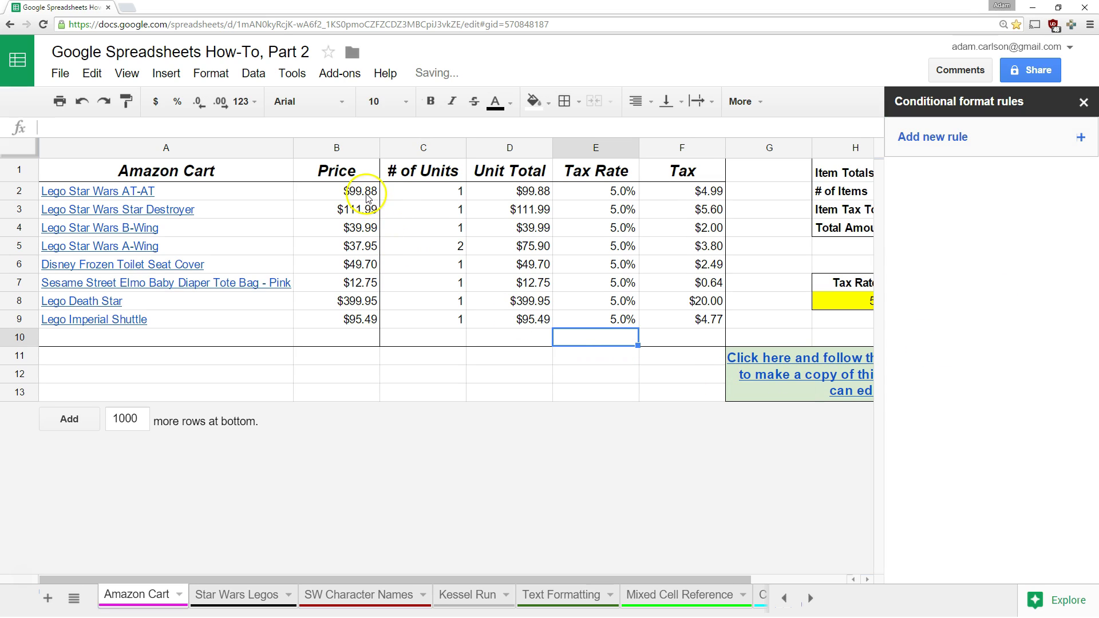
Step: Set up a single-color conditional formatting rule on the Price cells B2:B10 for values greater than 100
{"action": "left_click_drag", "start_coordinate": [366, 195], "coordinate": [357, 335]}
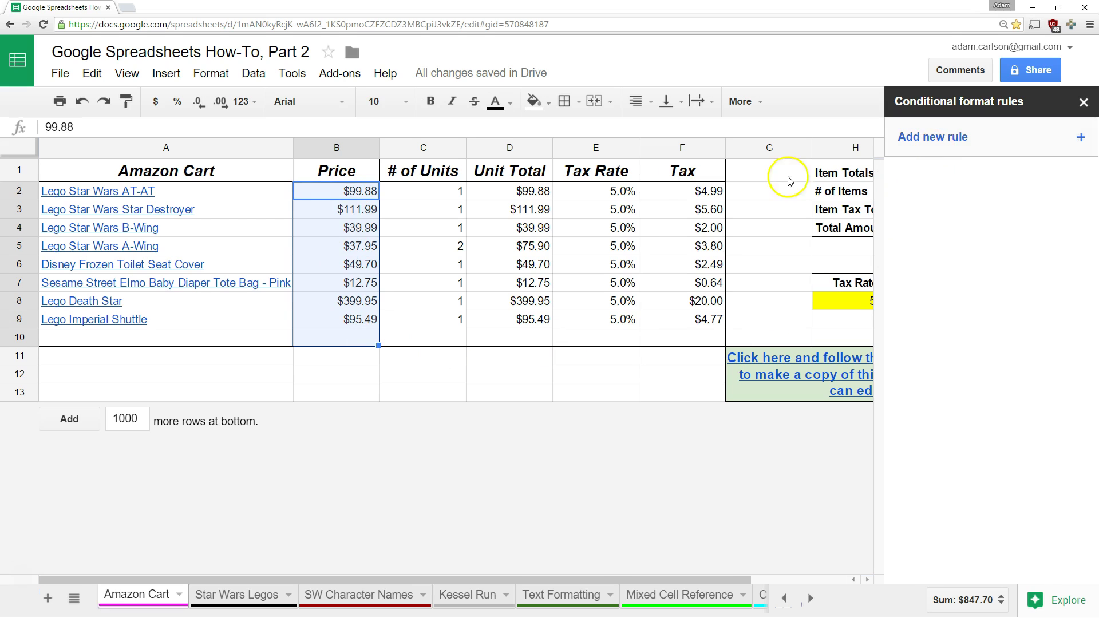
{"action": "right_click", "coordinate": [330, 277]}
{"action": "left_click", "coordinate": [416, 608]}
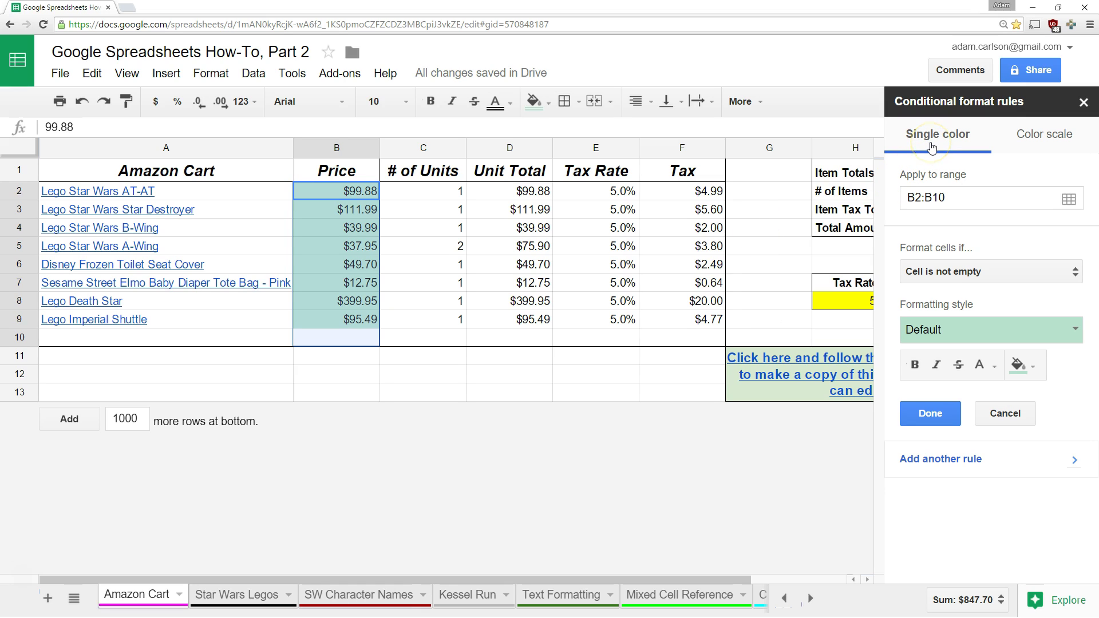
{"action": "left_click", "coordinate": [953, 274]}
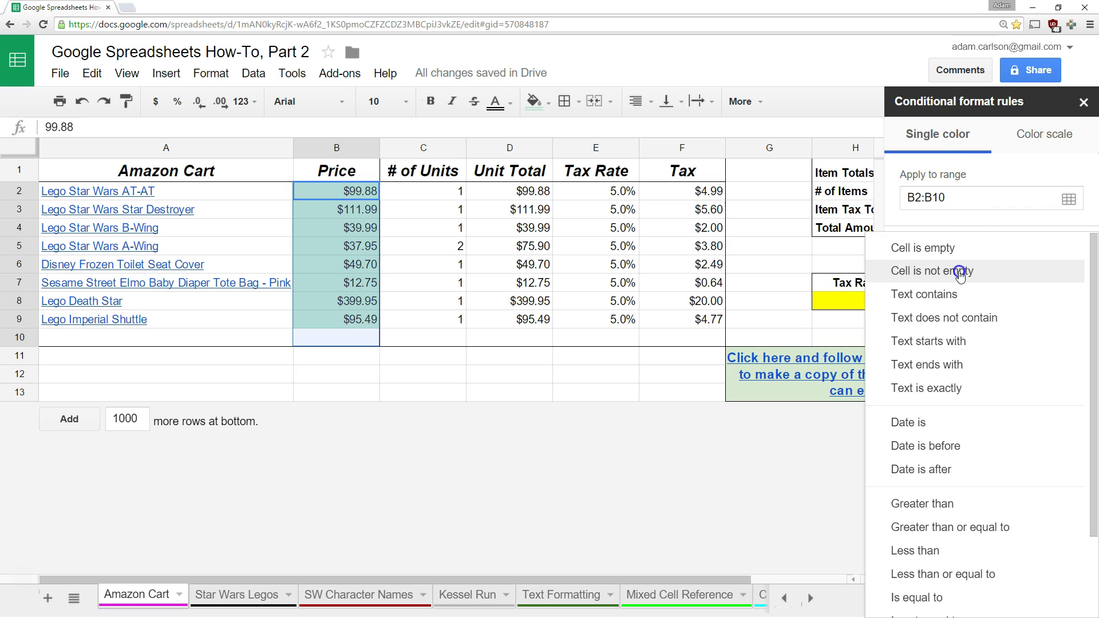
{"action": "scroll", "coordinate": [953, 469], "scroll_direction": "down", "scroll_amount": 2}
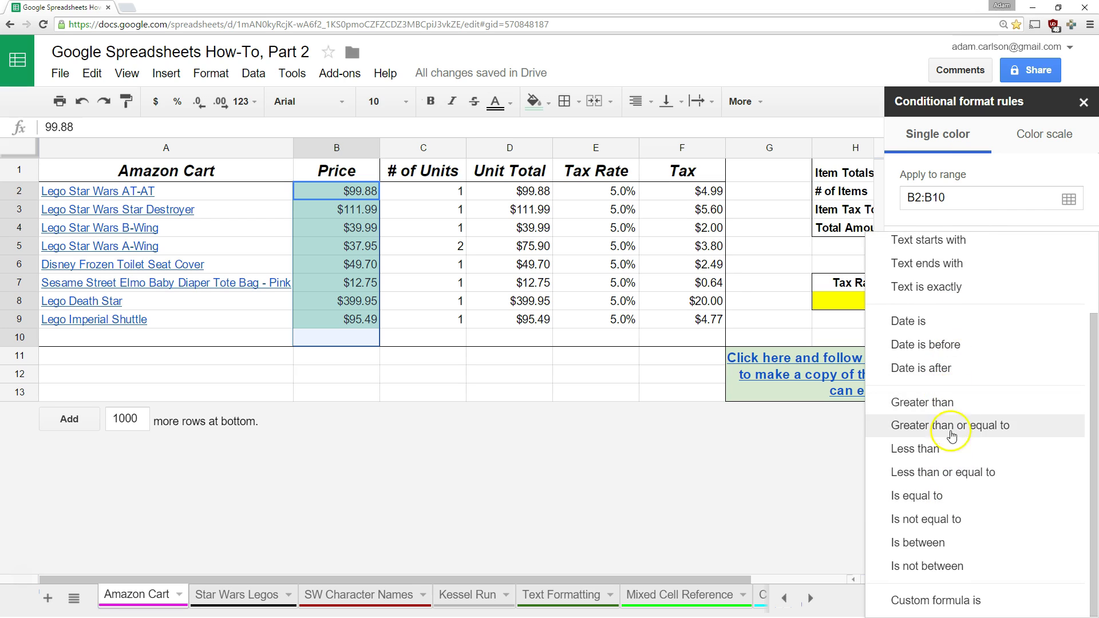
{"action": "left_click", "coordinate": [959, 409]}
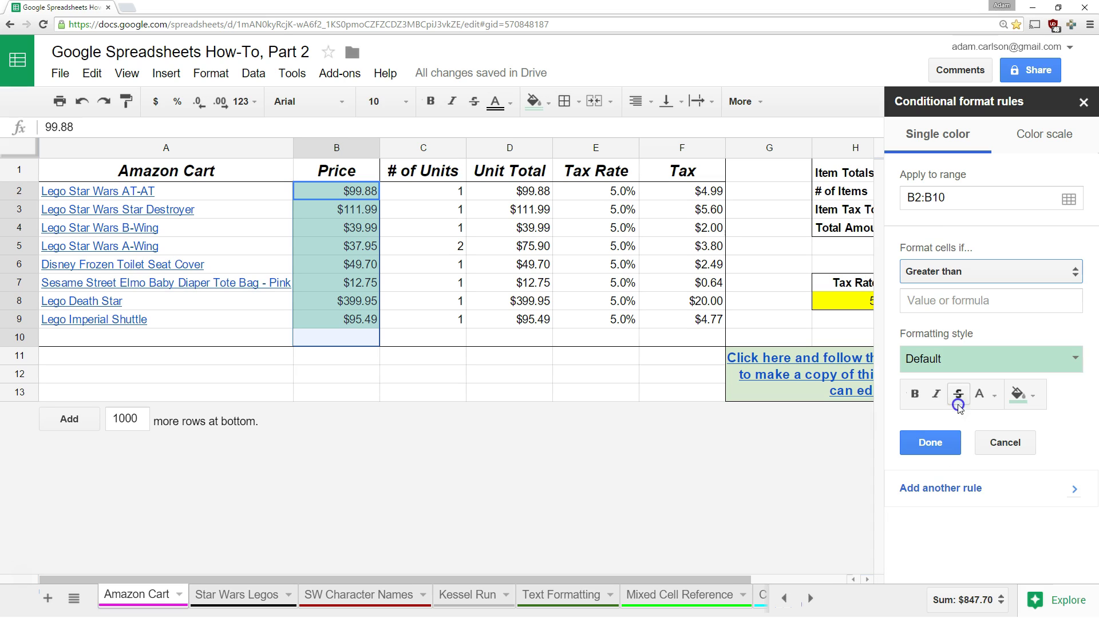
{"action": "left_click", "coordinate": [972, 305]}
{"action": "type", "text": "100"}
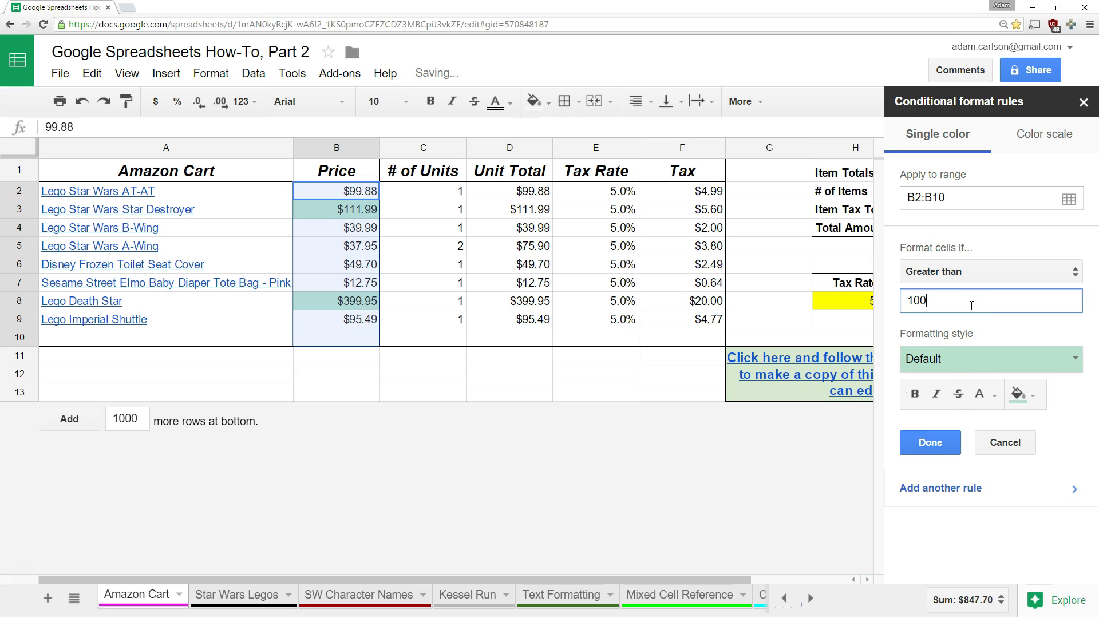
Step: Give the greater-than-100 rule on the Price cells a light red fill and save the rule
{"action": "left_click", "coordinate": [1027, 396]}
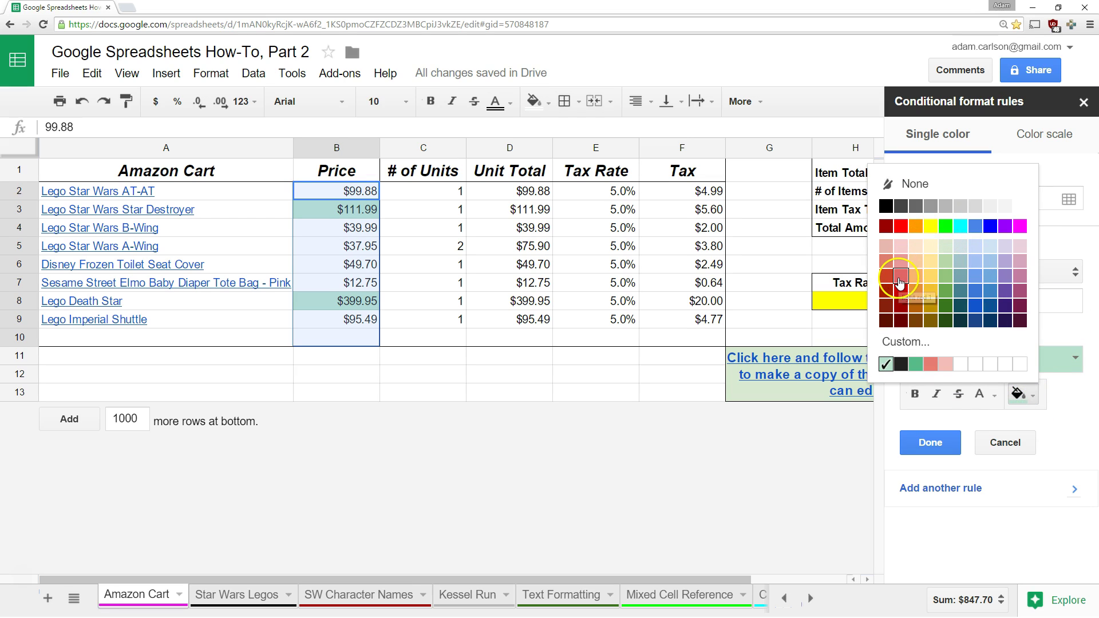
{"action": "left_click", "coordinate": [899, 280]}
{"action": "left_click", "coordinate": [938, 449]}
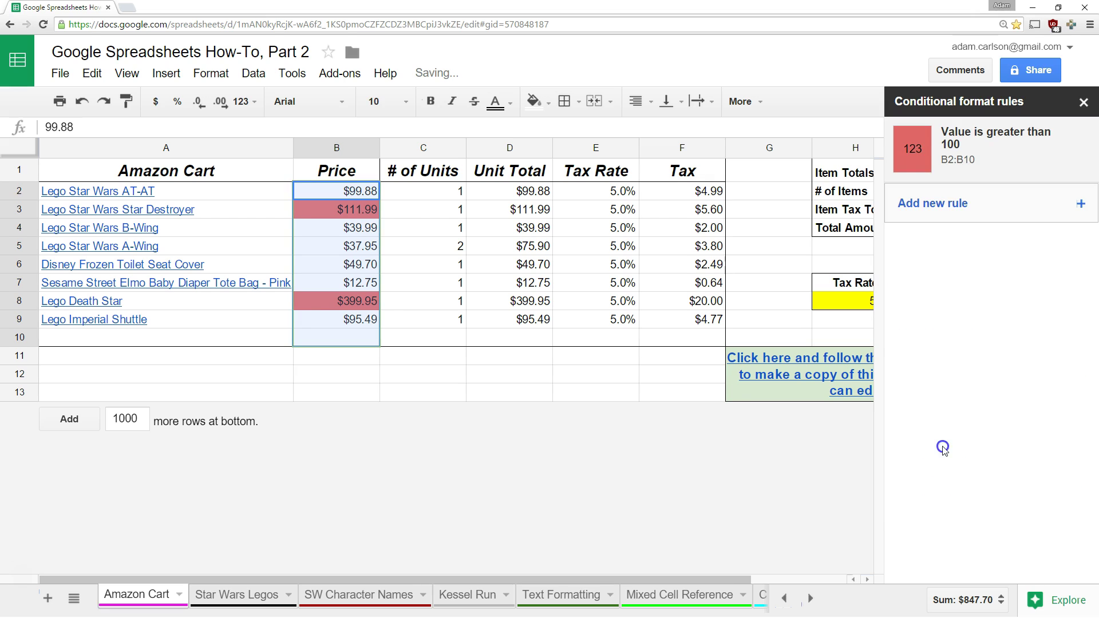
{"action": "left_click", "coordinate": [607, 360]}
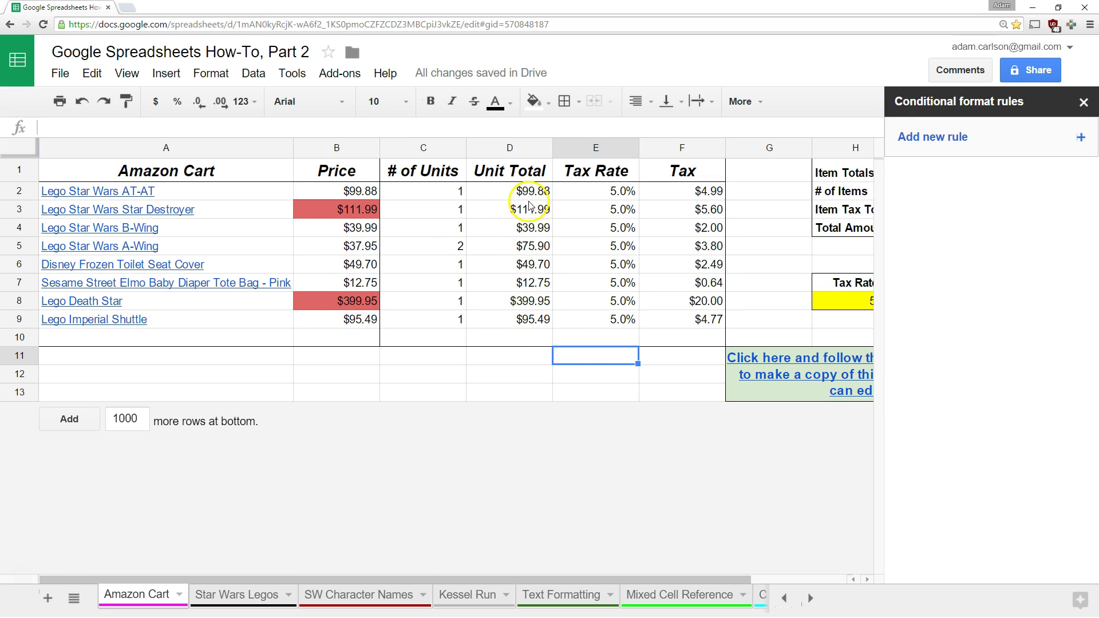
Step: Copy the conditional formatting from Price cell B2 onto the Unit Total cells D2:D9 with Paint format
{"action": "left_click", "coordinate": [351, 191]}
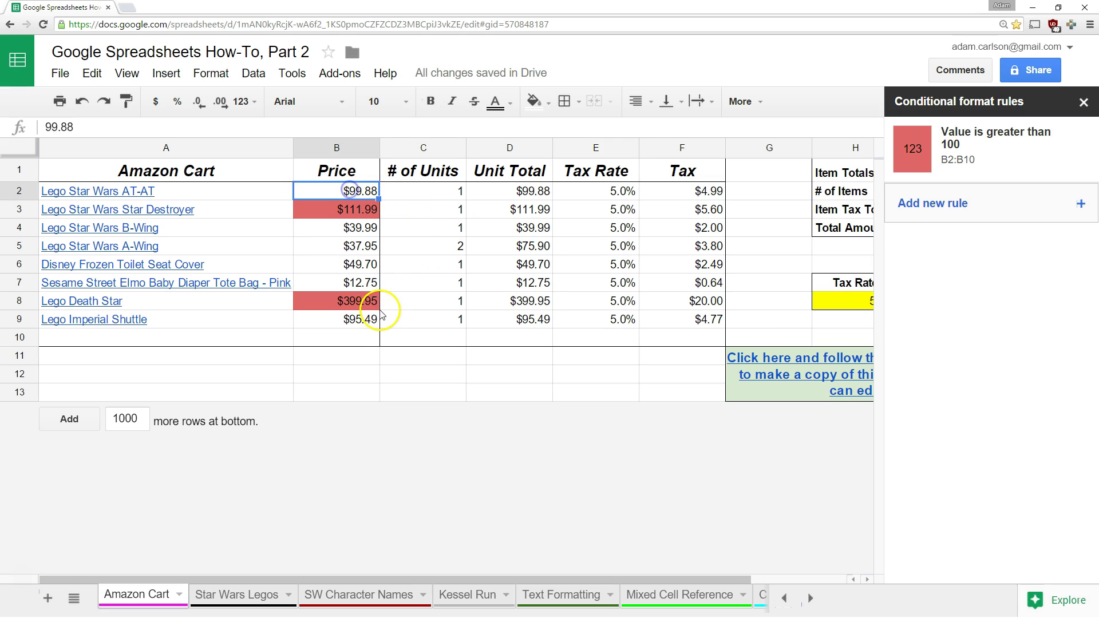
{"action": "left_click", "coordinate": [128, 104]}
{"action": "left_click", "coordinate": [524, 191]}
{"action": "left_click_drag", "start_coordinate": [524, 191], "coordinate": [525, 321]}
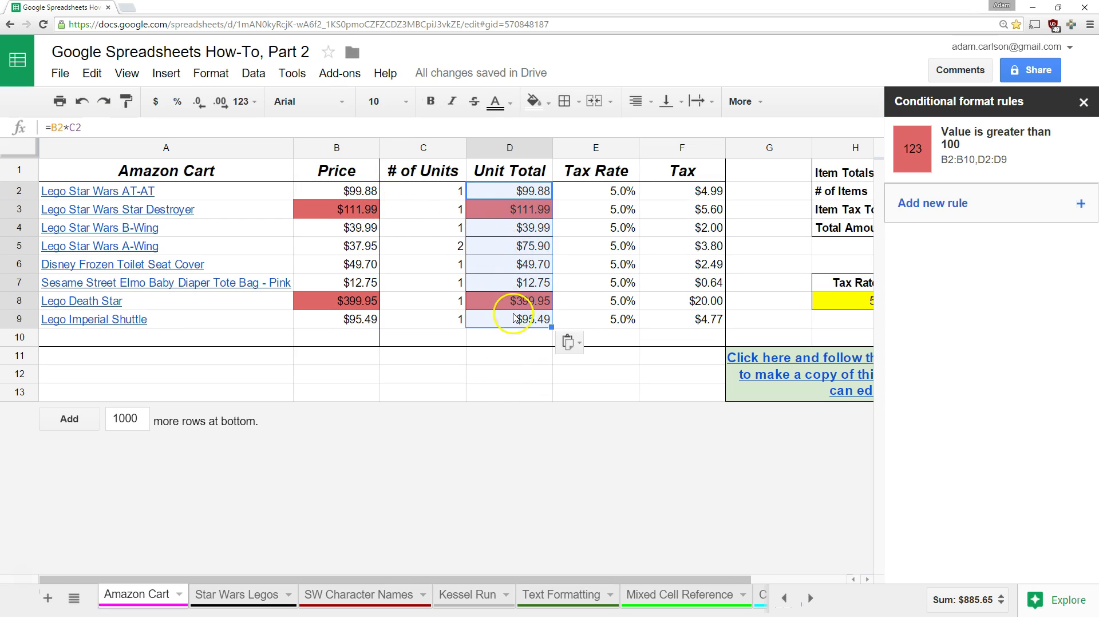
{"action": "left_click", "coordinate": [504, 342]}
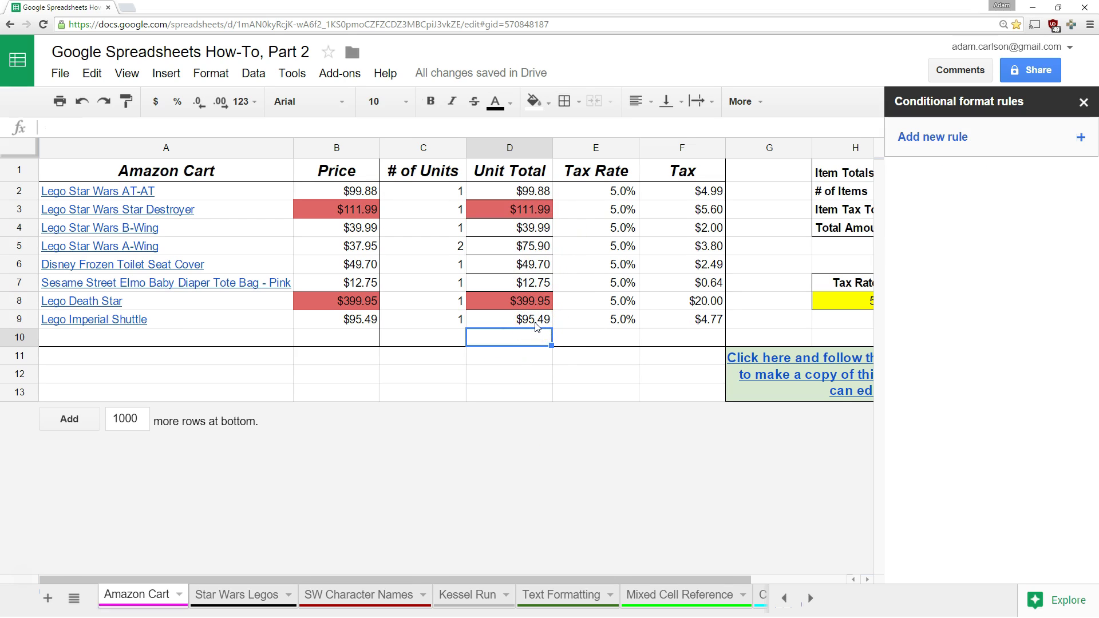
Step: Set the Lego Star Wars B-Wing's number of units in C4 to 4 to test the Unit Total highlighting
{"action": "left_click", "coordinate": [429, 227]}
{"action": "type", "text": "4"}
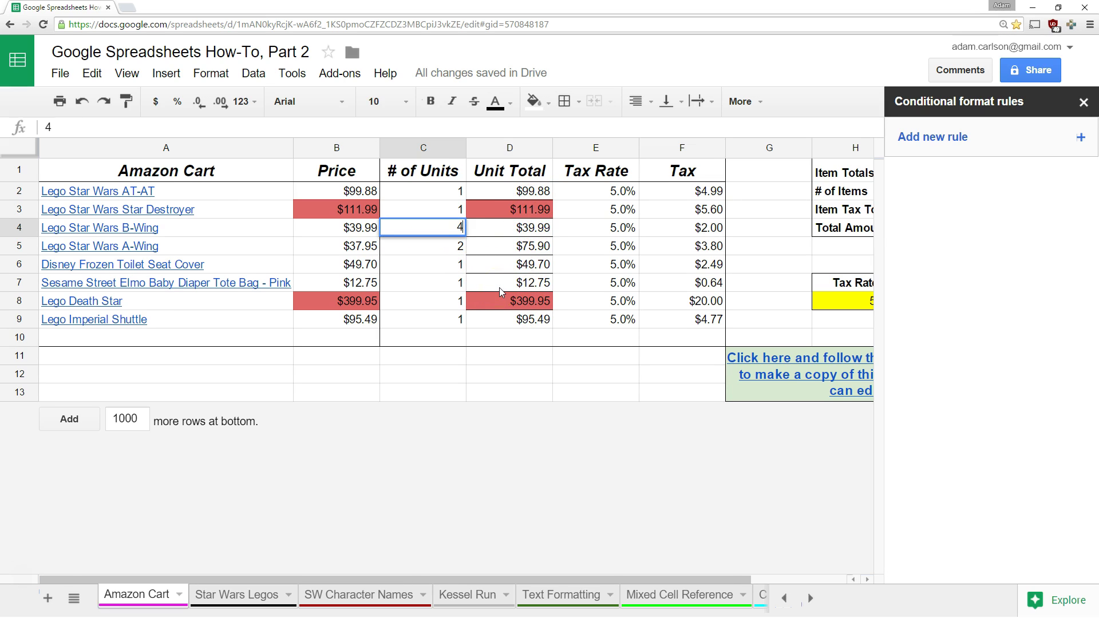
{"action": "key", "text": "Return"}
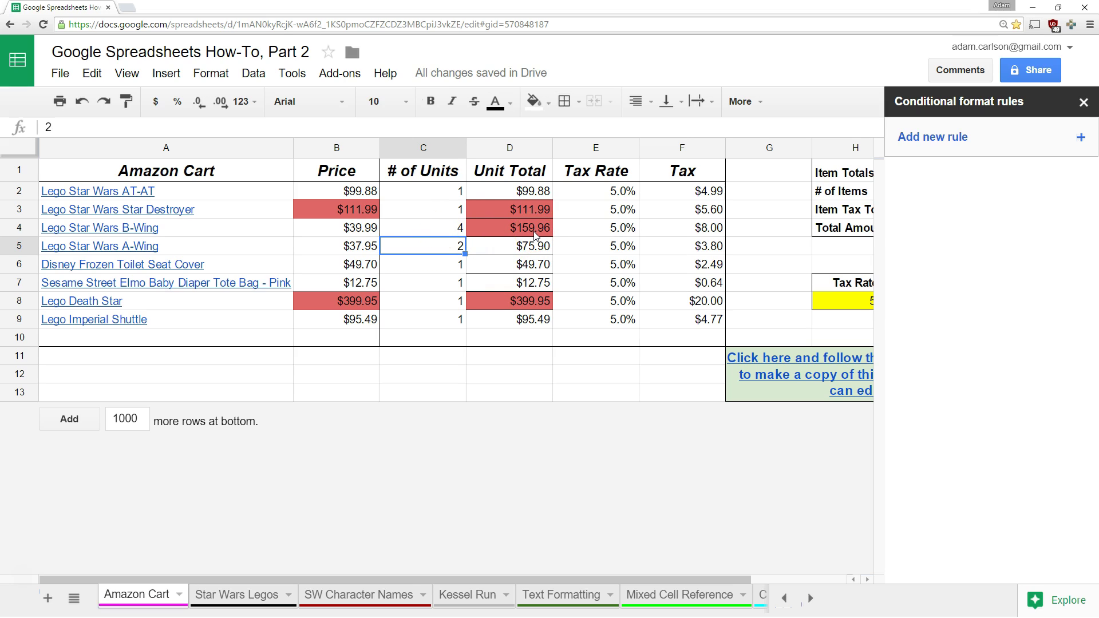
Step: Delete the greater-than-100 rule shared by the Price and Unit Total cells
{"action": "left_click", "coordinate": [536, 233]}
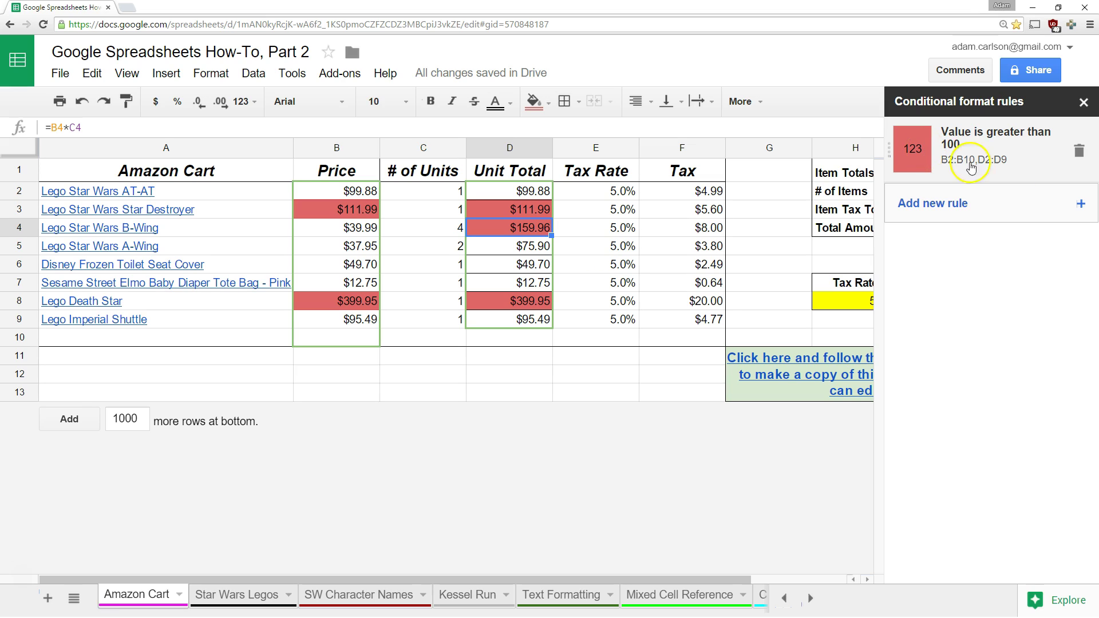
{"action": "left_click", "coordinate": [1079, 150]}
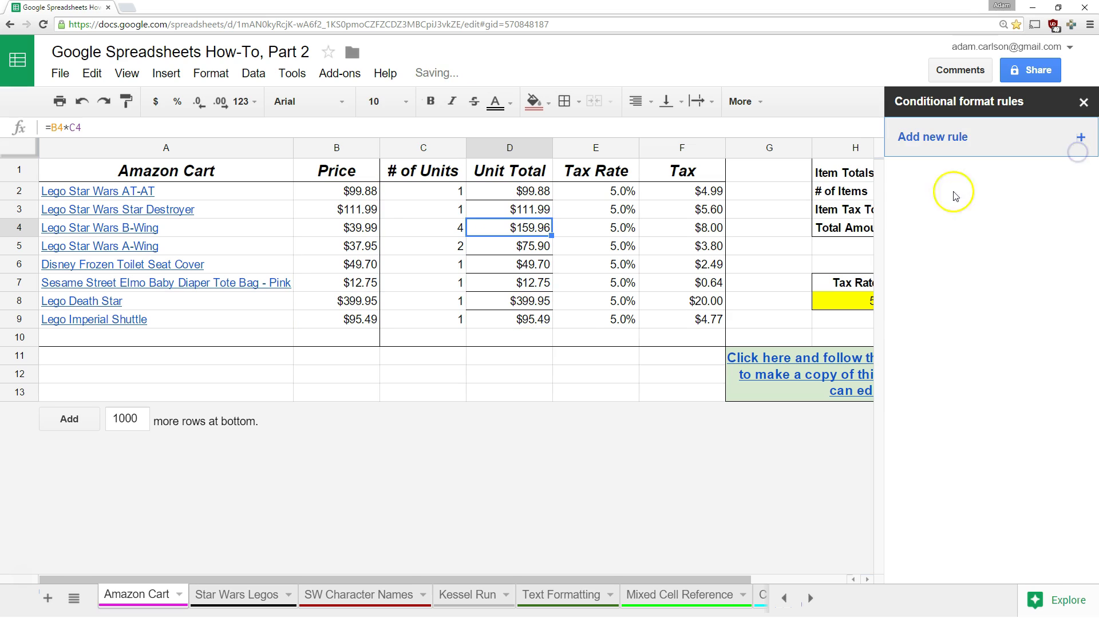
{"action": "left_click", "coordinate": [539, 320]}
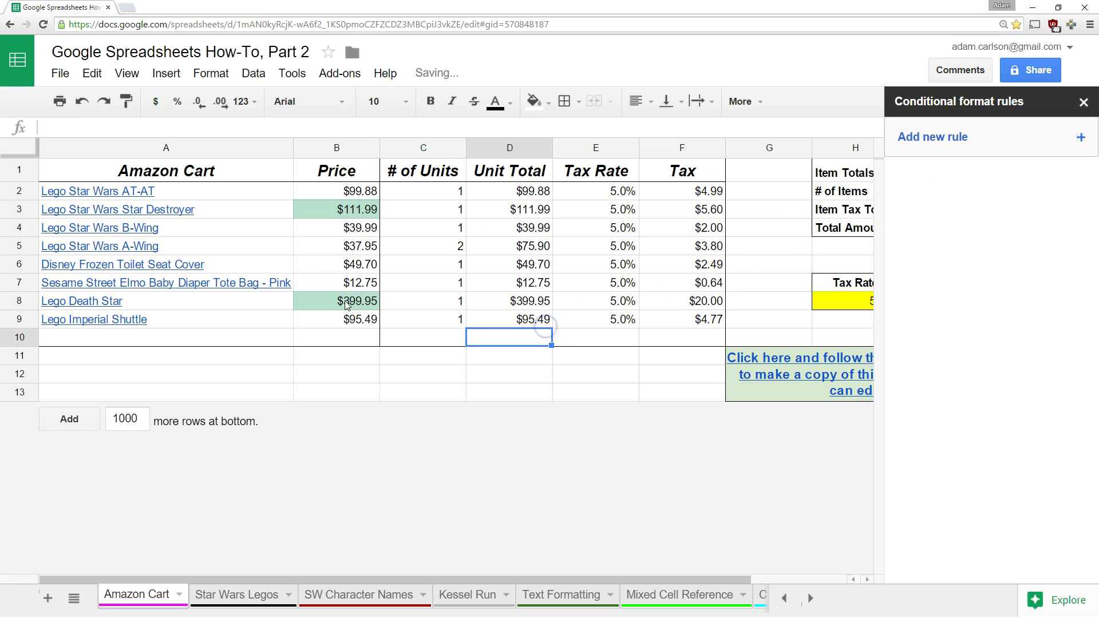
Step: Clear the formatting of the Lego Death Star's price in B8, and undo the clearing
{"action": "left_click", "coordinate": [362, 303]}
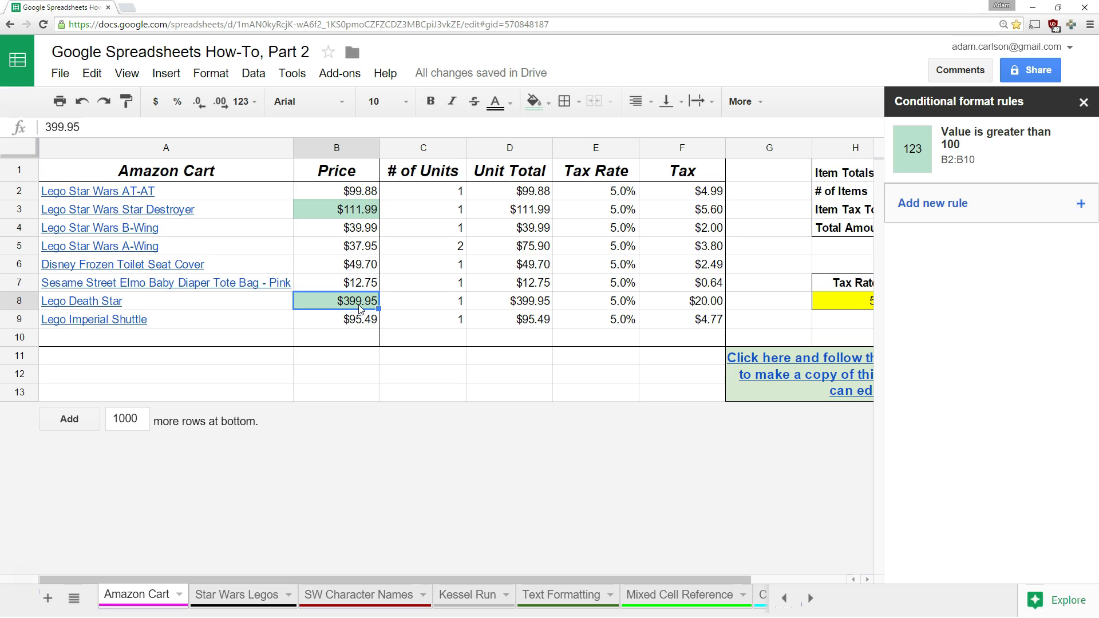
{"action": "key", "text": "ctrl+z"}
{"action": "key", "text": "Up"}
{"action": "key", "text": "Up"}
{"action": "key", "text": "Up"}
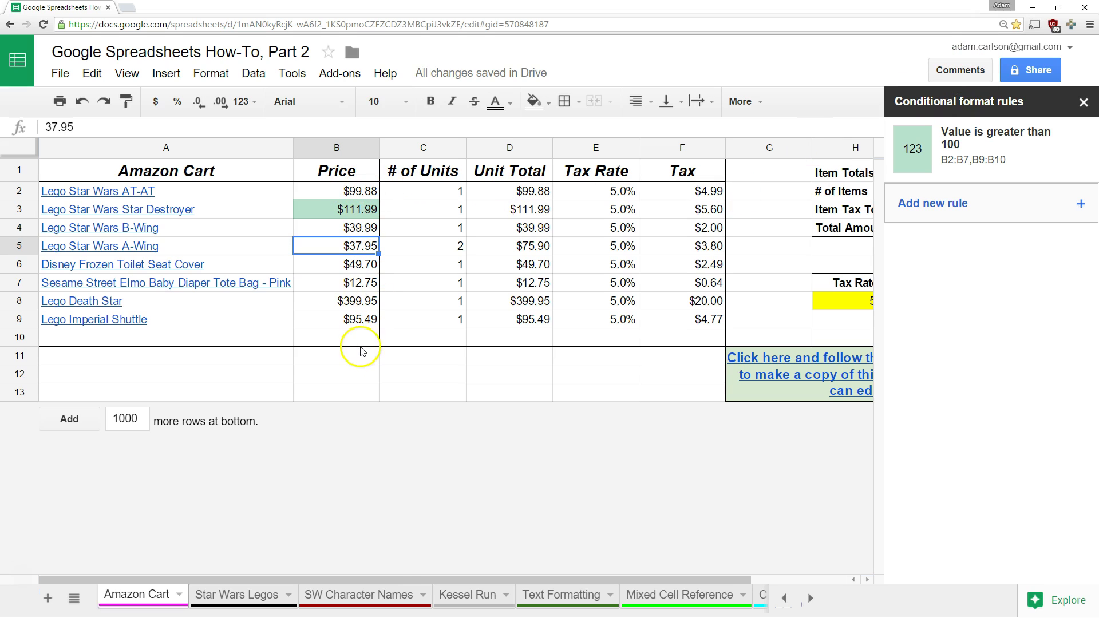
{"action": "left_click", "coordinate": [347, 300]}
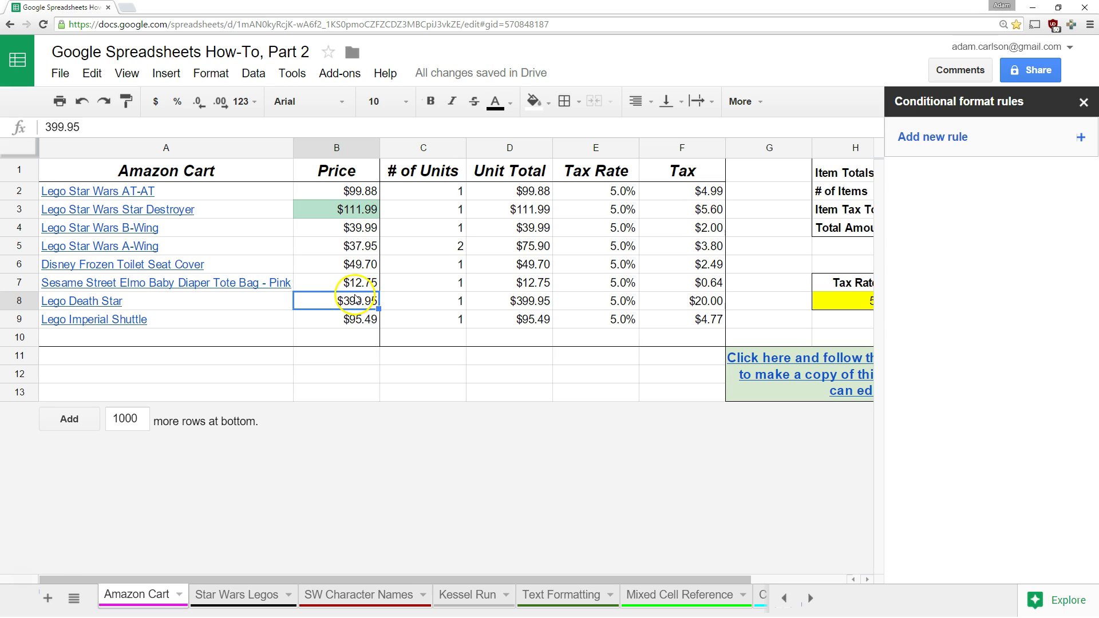
{"action": "key", "text": "ctrl+z"}
Step: Clear the formatting of all Price cells B2:B10, and undo the clearing
{"action": "left_click_drag", "start_coordinate": [368, 191], "coordinate": [367, 337]}
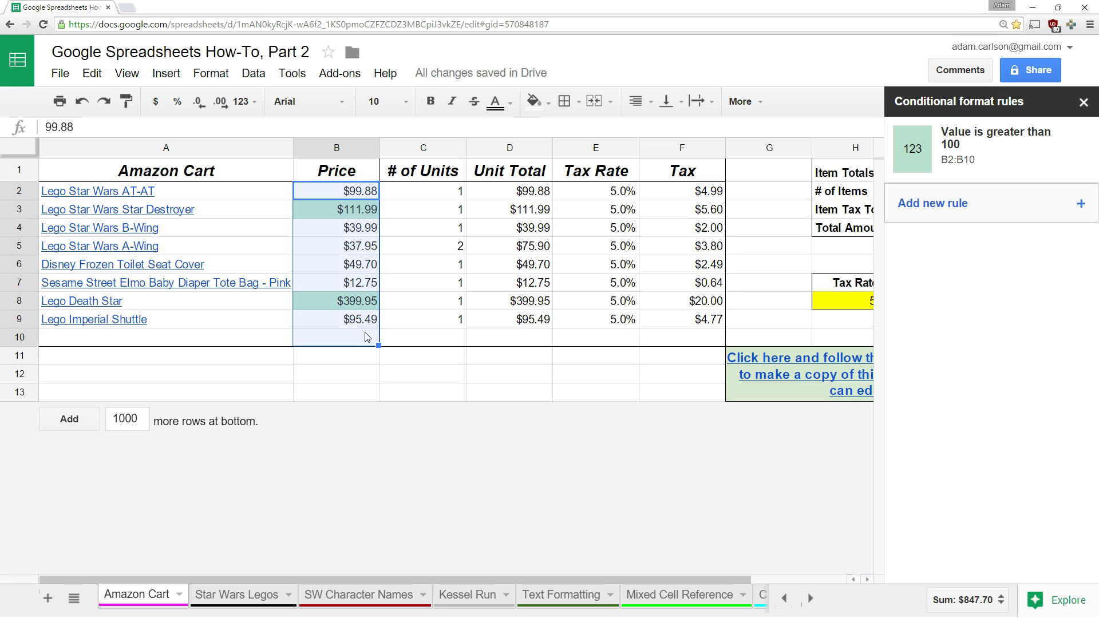
{"action": "key", "text": "ctrl+backslash"}
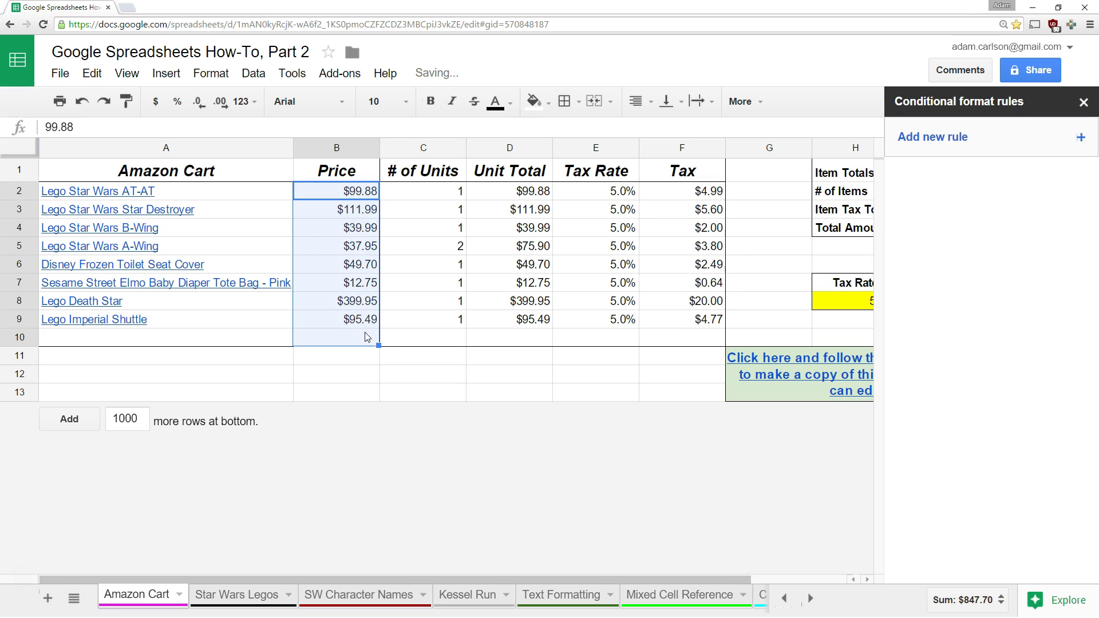
{"action": "left_click", "coordinate": [389, 391]}
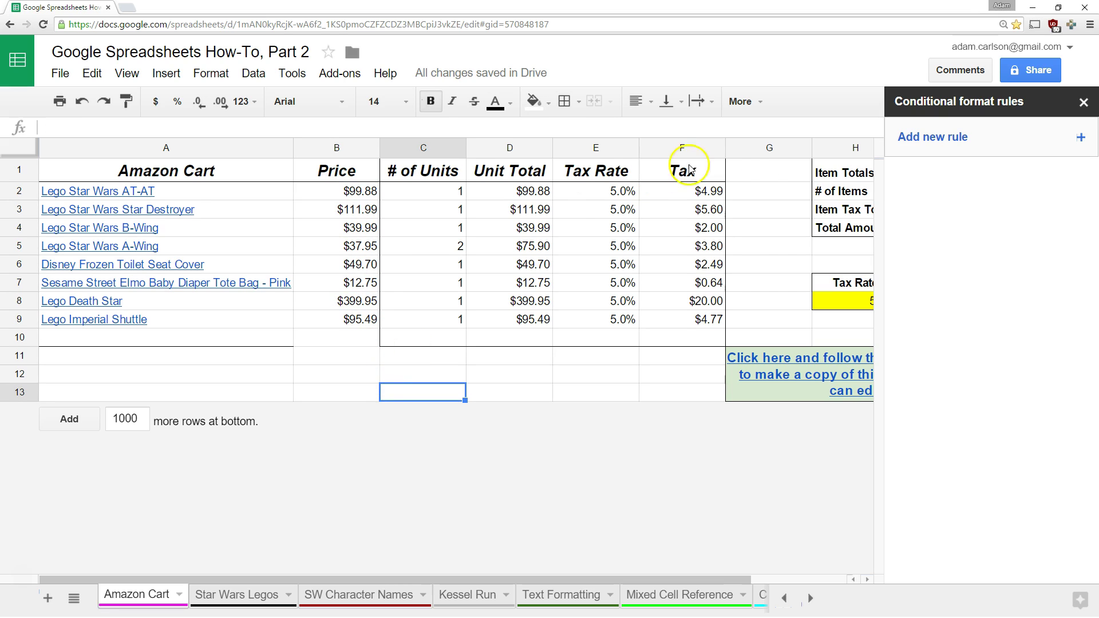
{"action": "key", "text": "ctrl+z"}
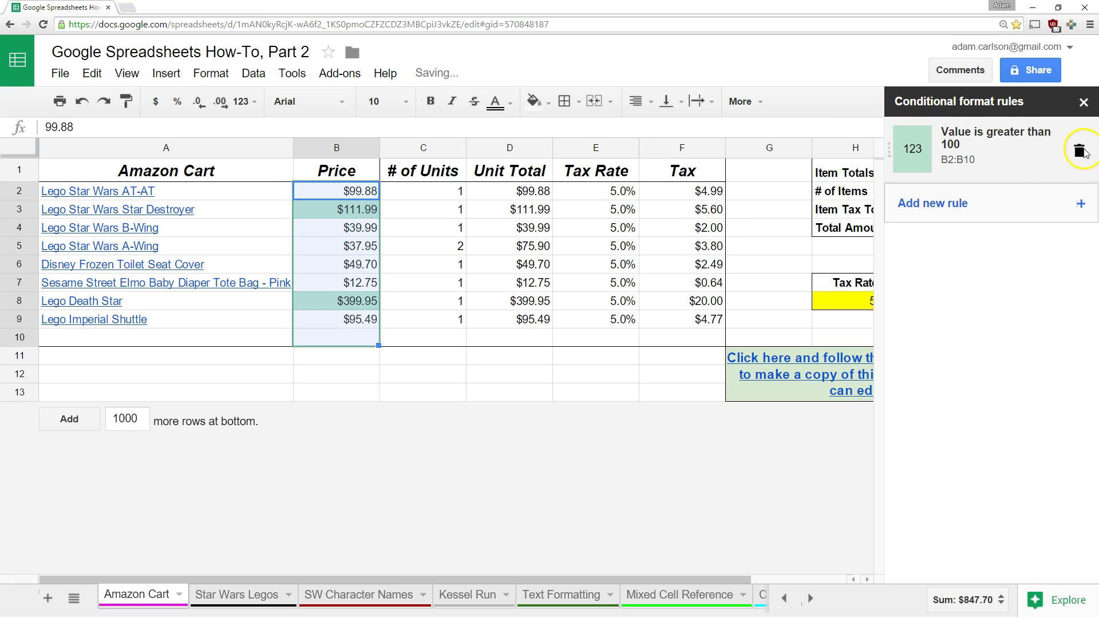
Step: Delete the greater-than-100 conditional formatting rule from the Price cells B2:B10
{"action": "left_click", "coordinate": [1079, 150]}
{"action": "left_click", "coordinate": [496, 257]}
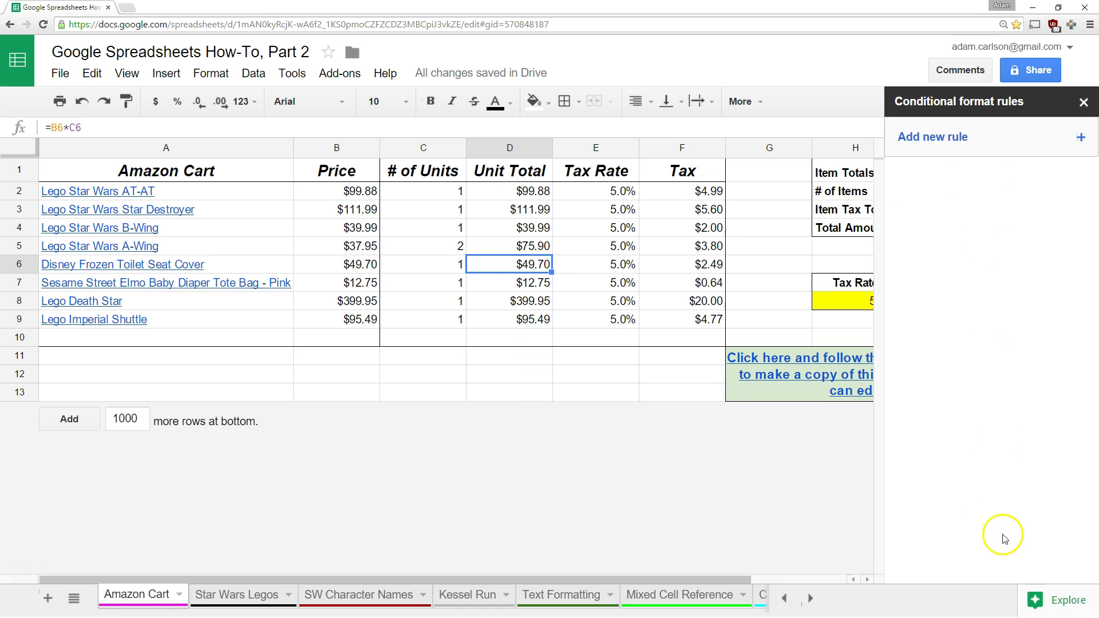
Step: Set up a single-color conditional formatting rule on the Unit Total cells D2:D10 for values greater than 100
{"action": "left_click_drag", "start_coordinate": [519, 191], "coordinate": [525, 335]}
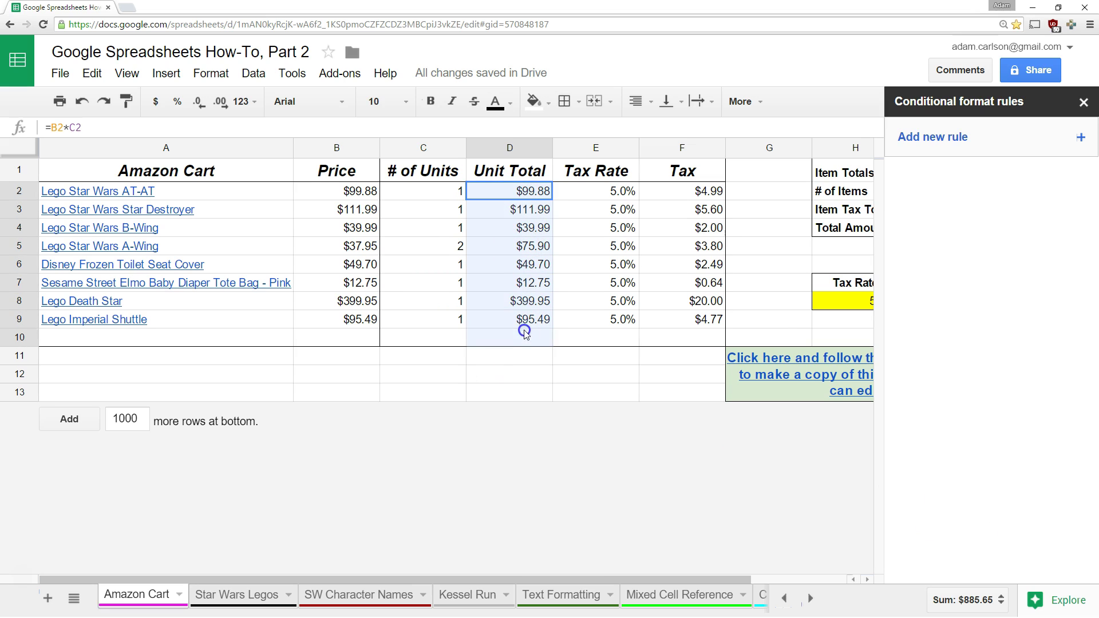
{"action": "left_click", "coordinate": [974, 144]}
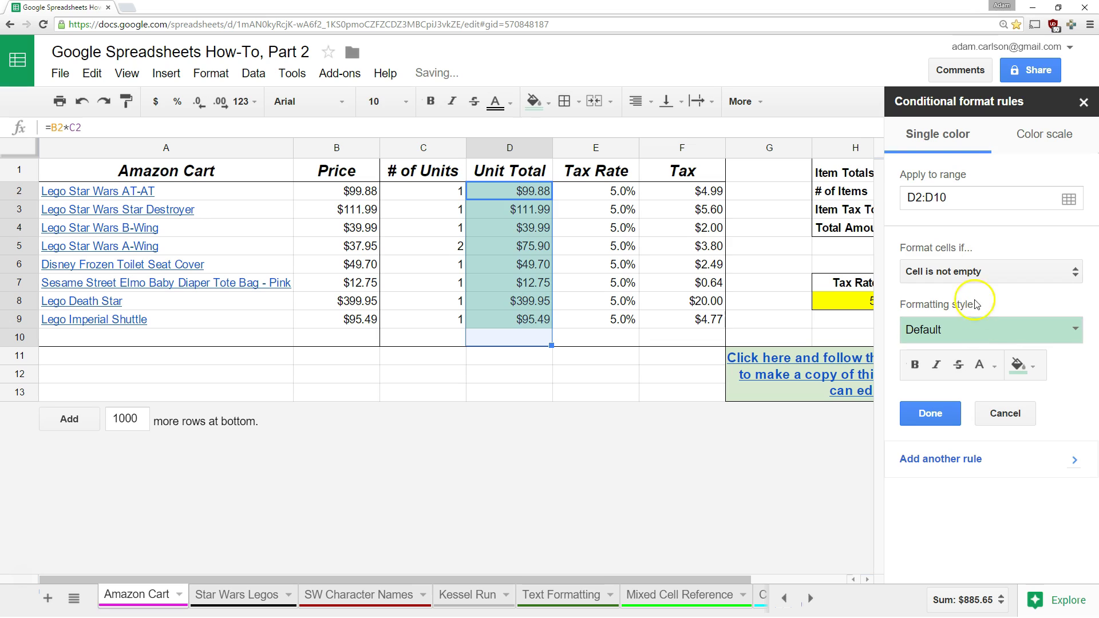
{"action": "left_click", "coordinate": [973, 277]}
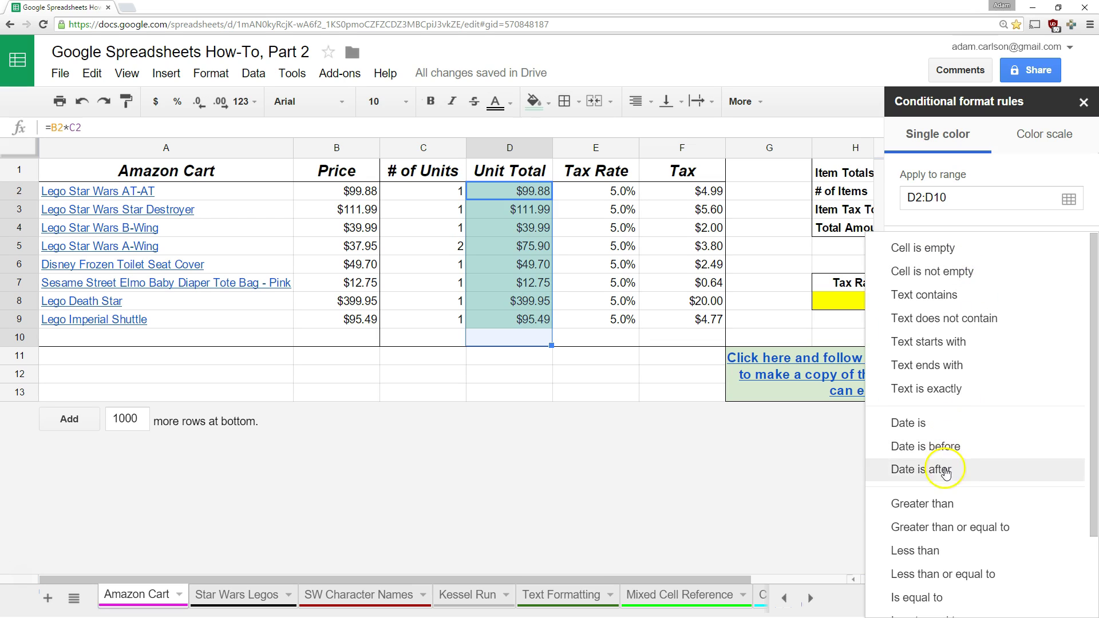
{"action": "left_click", "coordinate": [945, 504]}
{"action": "left_click", "coordinate": [948, 307]}
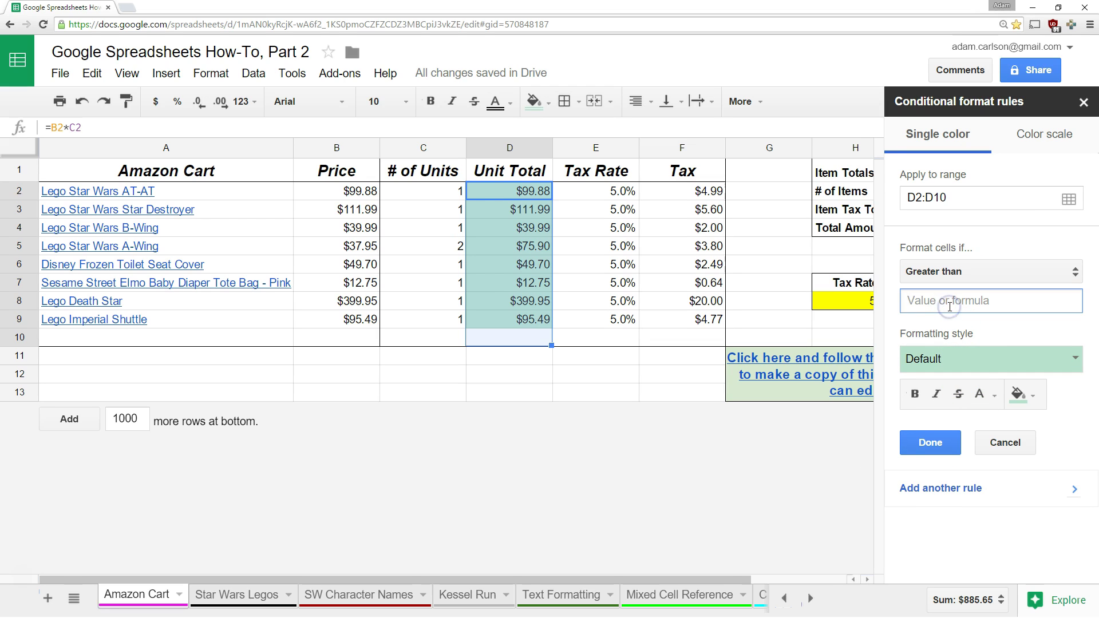
{"action": "type", "text": "100"}
Step: Give the greater-than-100 Unit Total rule a pale red fill and save the rule
{"action": "left_click", "coordinate": [1025, 395]}
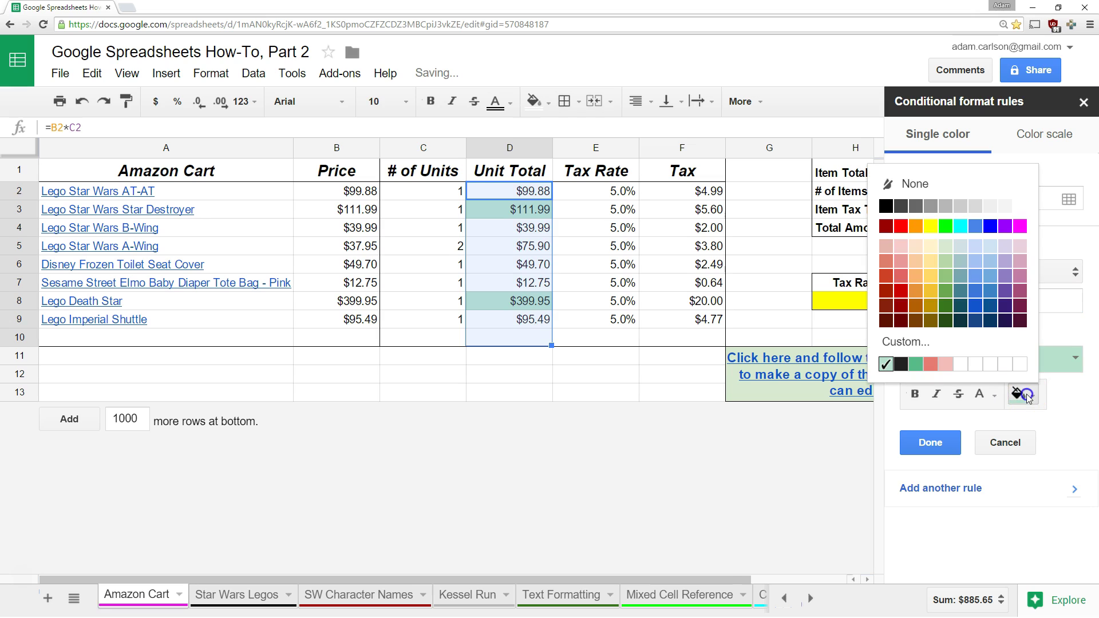
{"action": "left_click", "coordinate": [901, 260]}
{"action": "left_click", "coordinate": [931, 443]}
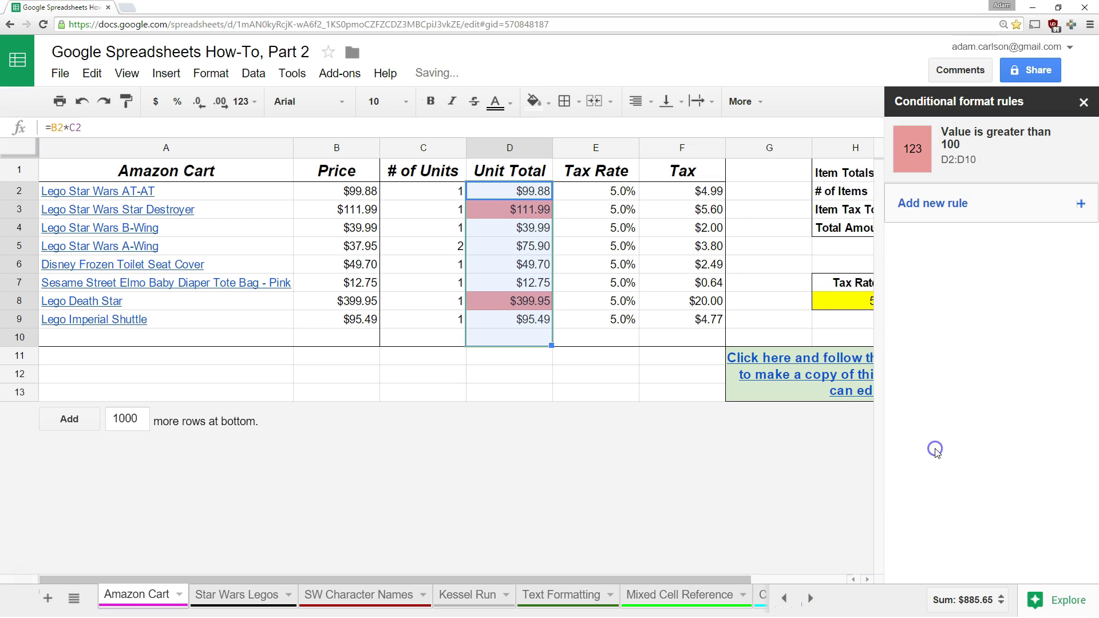
{"action": "left_click", "coordinate": [524, 374]}
Step: Add a second single-color rule on the Unit Total cells D2:D10 for values greater than 200
{"action": "left_click_drag", "start_coordinate": [537, 191], "coordinate": [536, 339]}
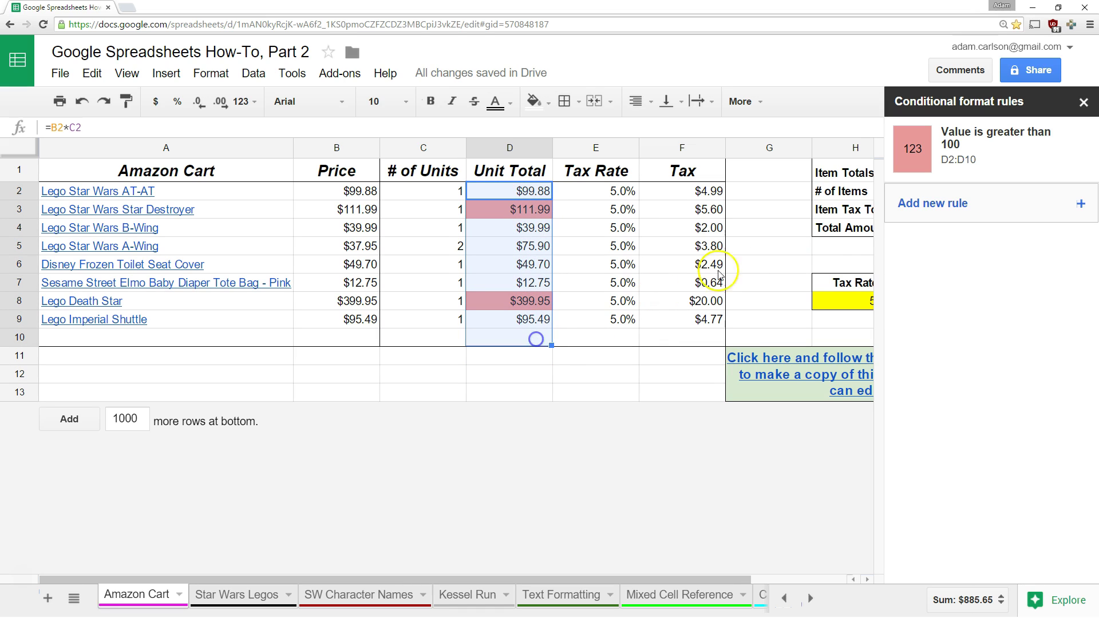
{"action": "left_click", "coordinate": [981, 209]}
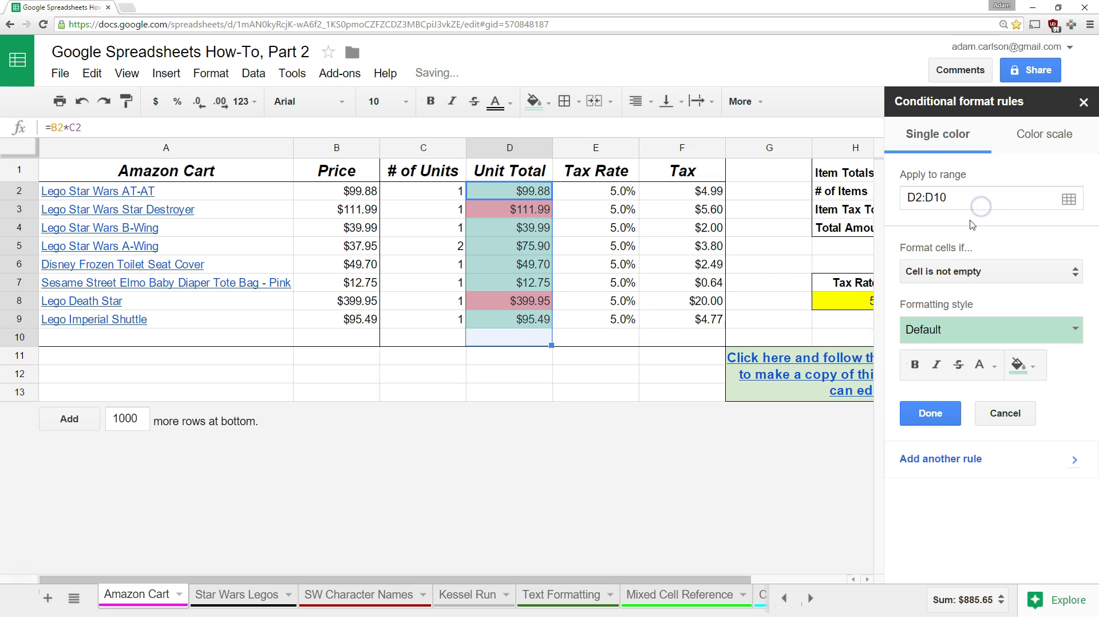
{"action": "left_click", "coordinate": [957, 275]}
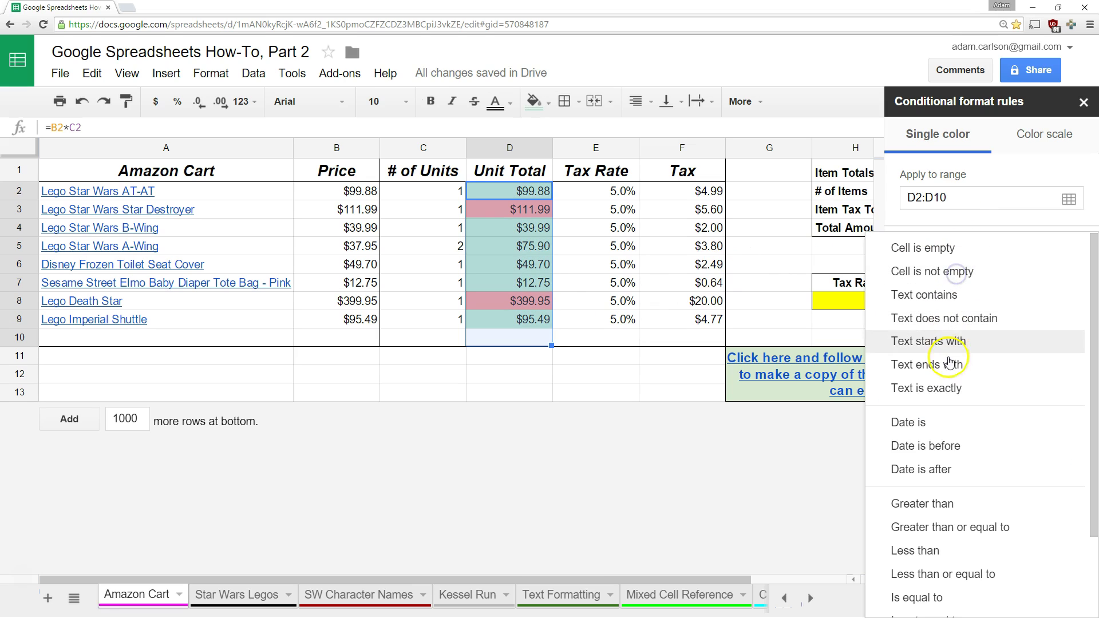
{"action": "left_click", "coordinate": [941, 502]}
{"action": "left_click", "coordinate": [948, 300]}
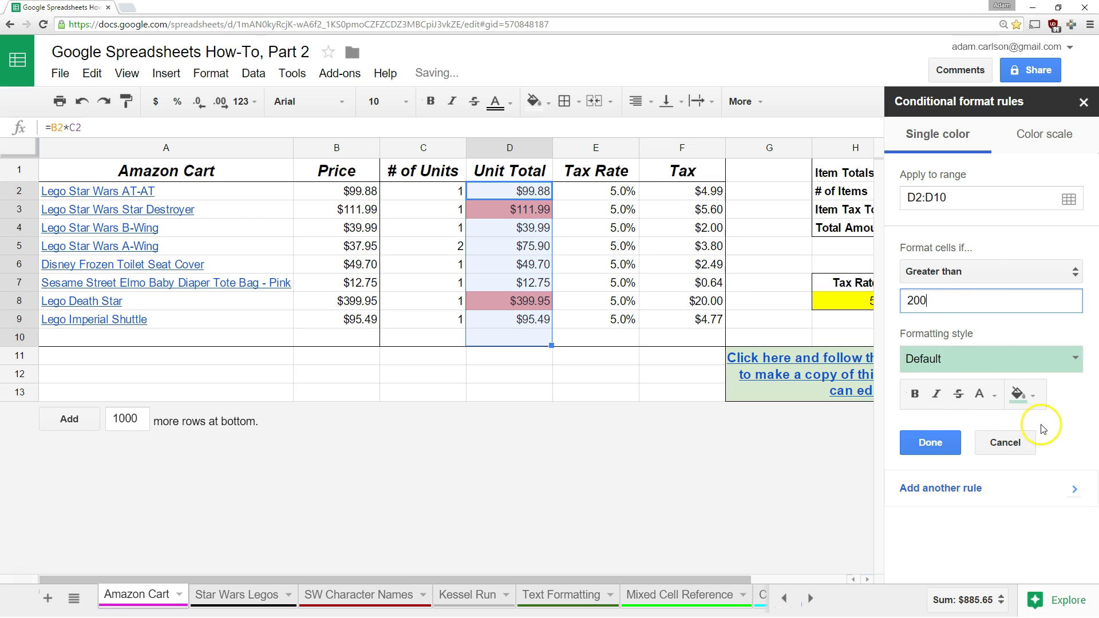
Step: Give the greater-than-200 Unit Total rule a bright red fill and save the rule
{"action": "left_click", "coordinate": [1022, 394]}
{"action": "left_click", "coordinate": [900, 227]}
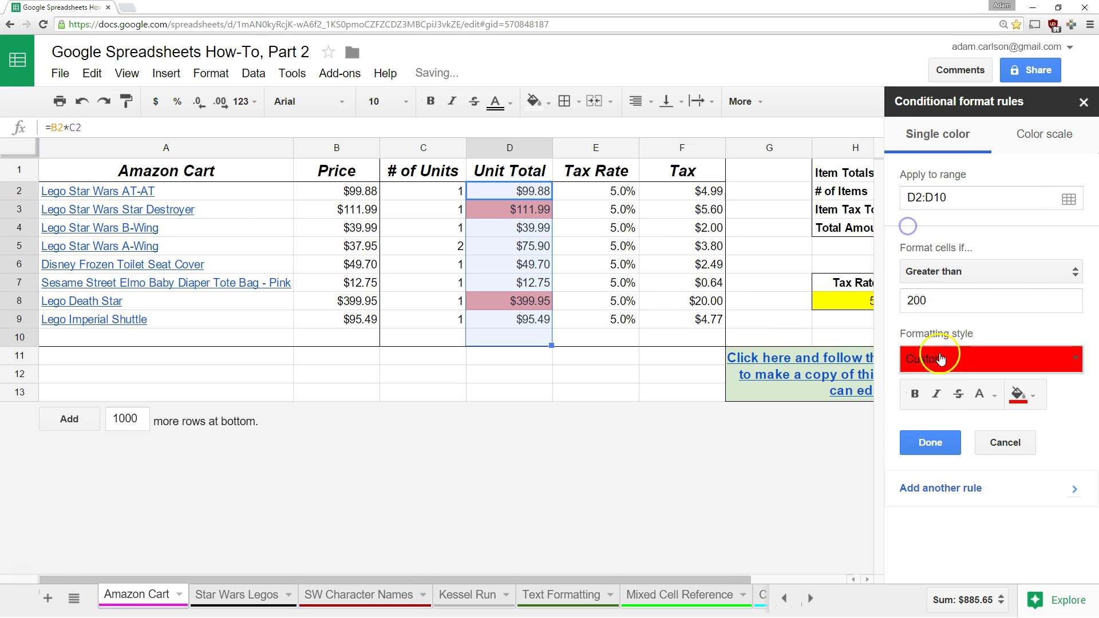
{"action": "left_click", "coordinate": [939, 445]}
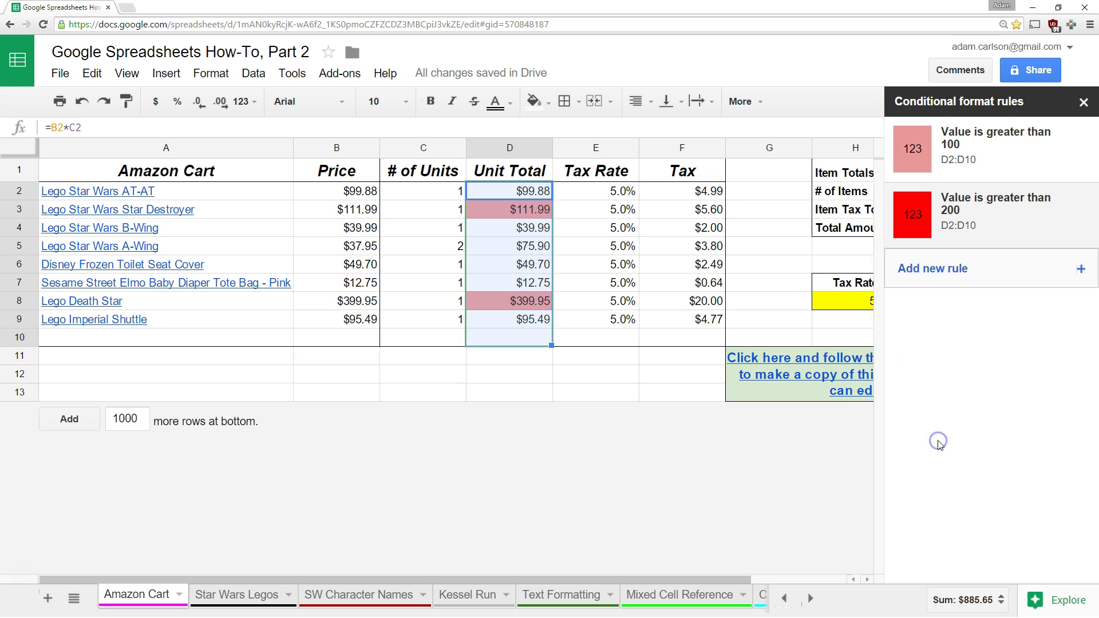
{"action": "left_click", "coordinate": [691, 385]}
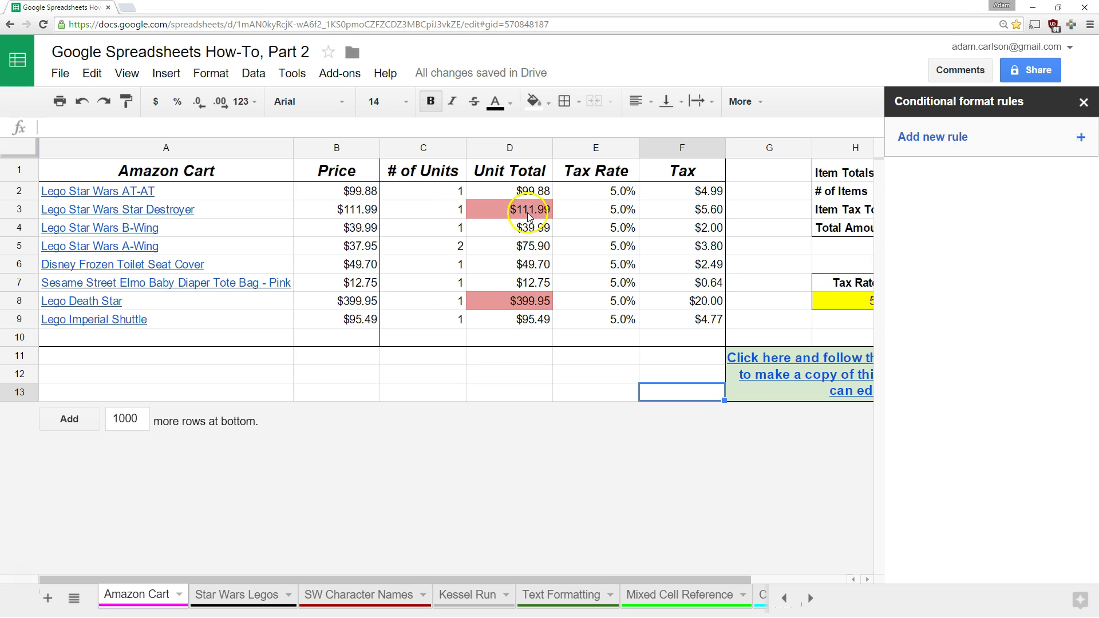
Step: Move the greater-than-200 rule above the greater-than-100 rule so it takes priority in the Unit Total cells
{"action": "left_click", "coordinate": [529, 301]}
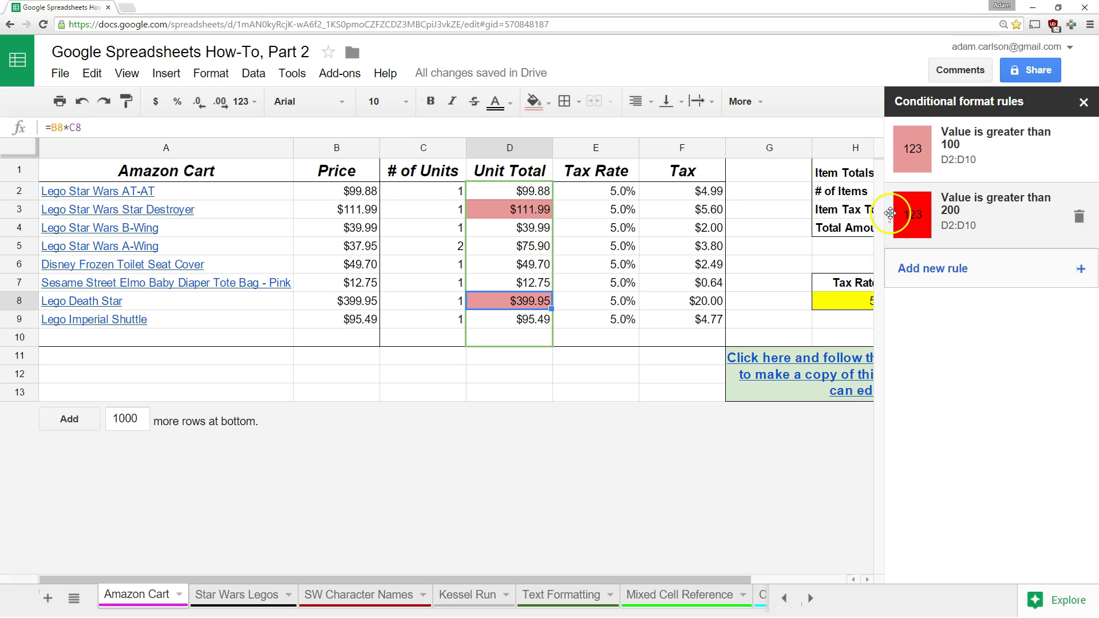
{"action": "left_click_drag", "start_coordinate": [889, 213], "coordinate": [890, 149]}
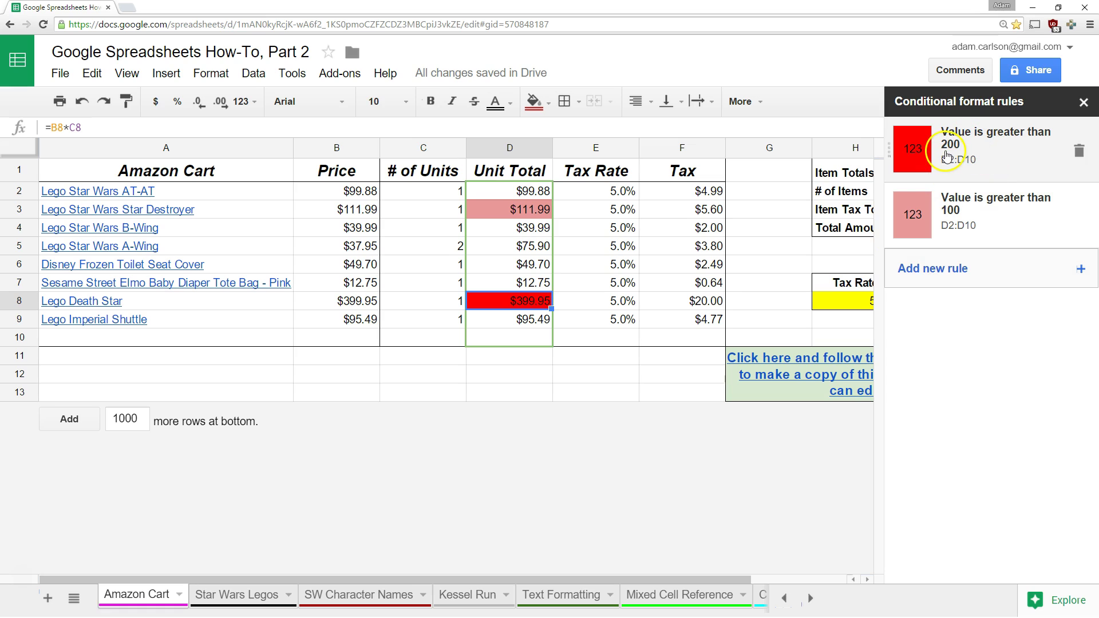
Step: Add bold text to the formatting of the greater-than-100 Unit Total rule and save the rule
{"action": "left_click", "coordinate": [964, 215]}
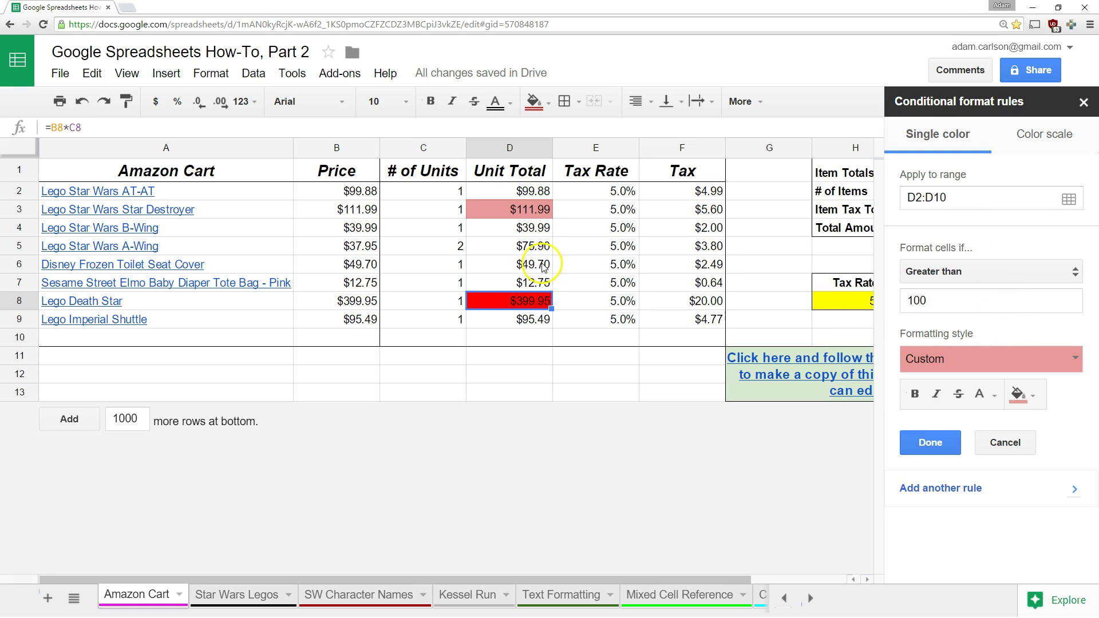
{"action": "left_click", "coordinate": [980, 359]}
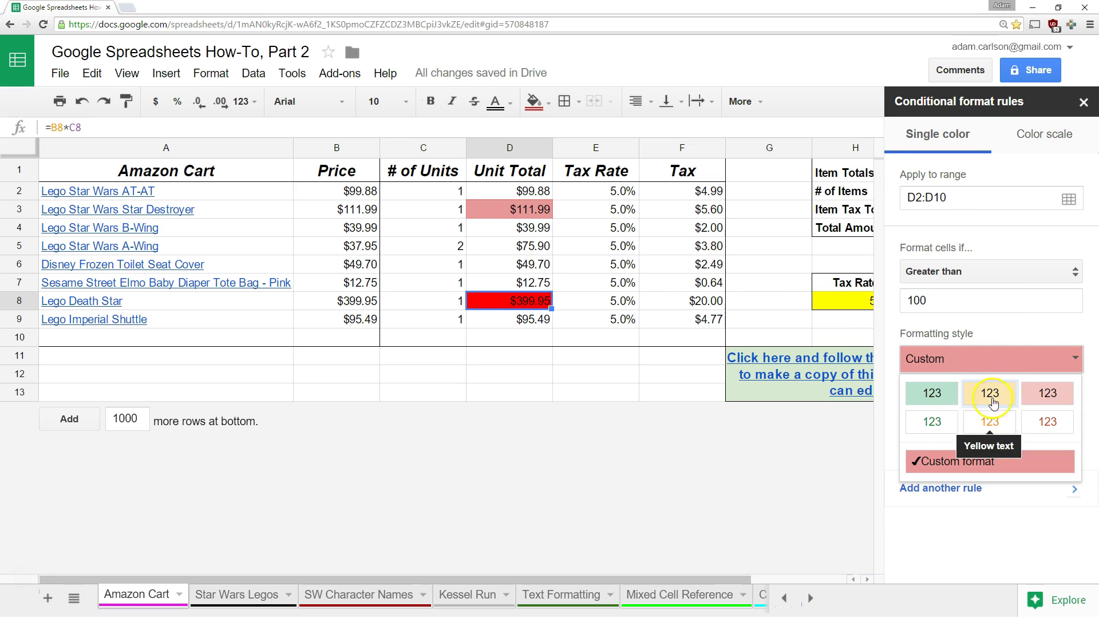
{"action": "left_click", "coordinate": [973, 461]}
{"action": "left_click", "coordinate": [914, 394]}
{"action": "left_click", "coordinate": [932, 447]}
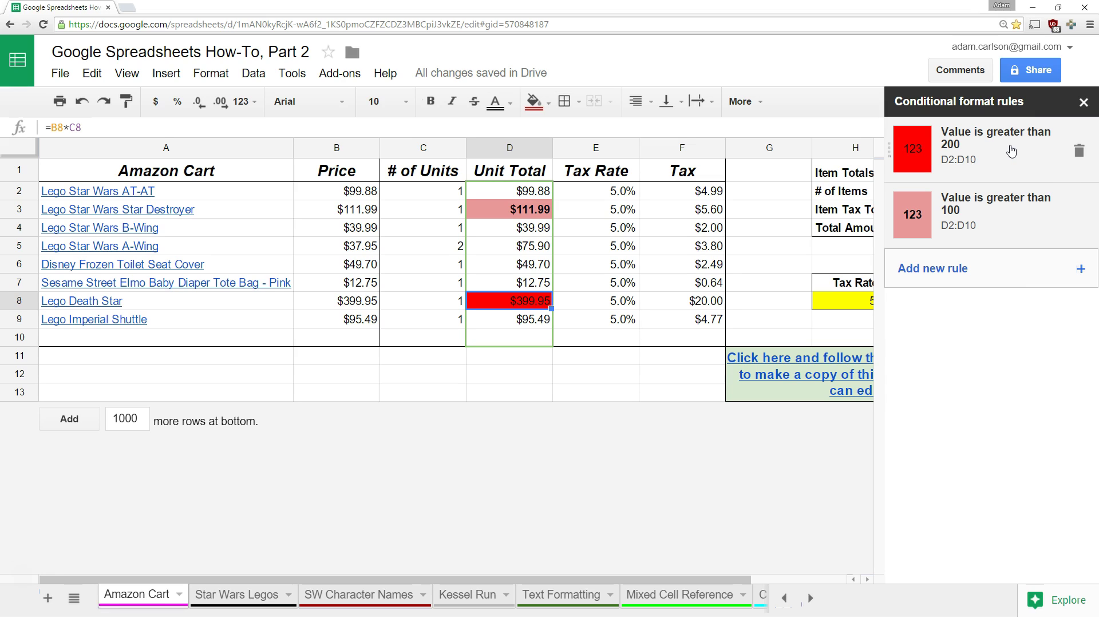
Step: Delete both the greater-than-100 and the greater-than-200 rules from the Unit Total cells
{"action": "left_click", "coordinate": [1076, 217]}
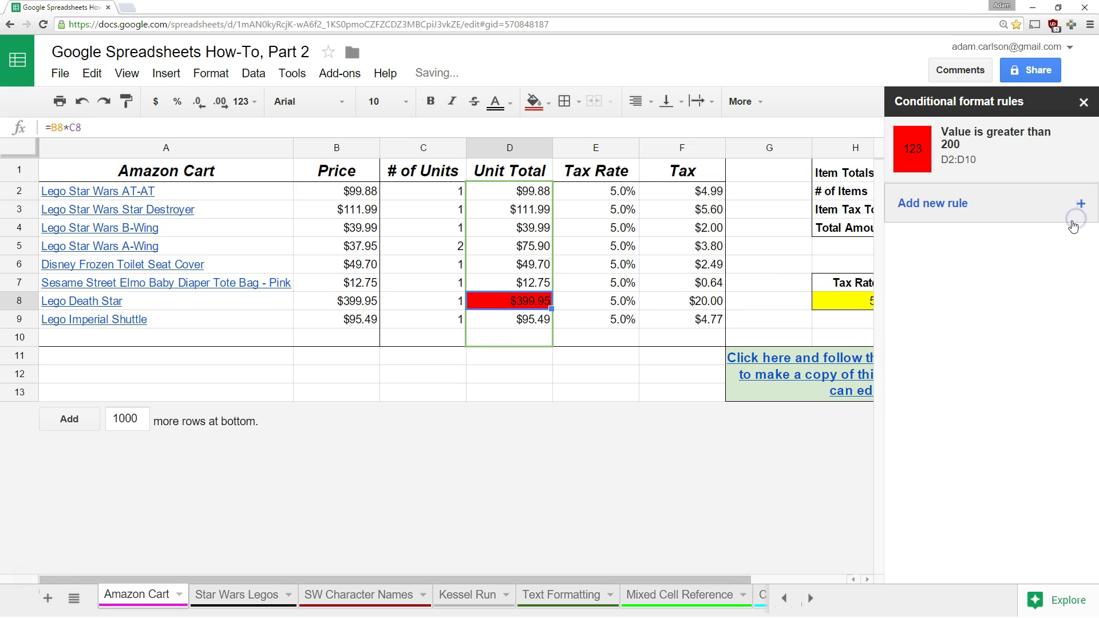
{"action": "left_click", "coordinate": [1079, 151]}
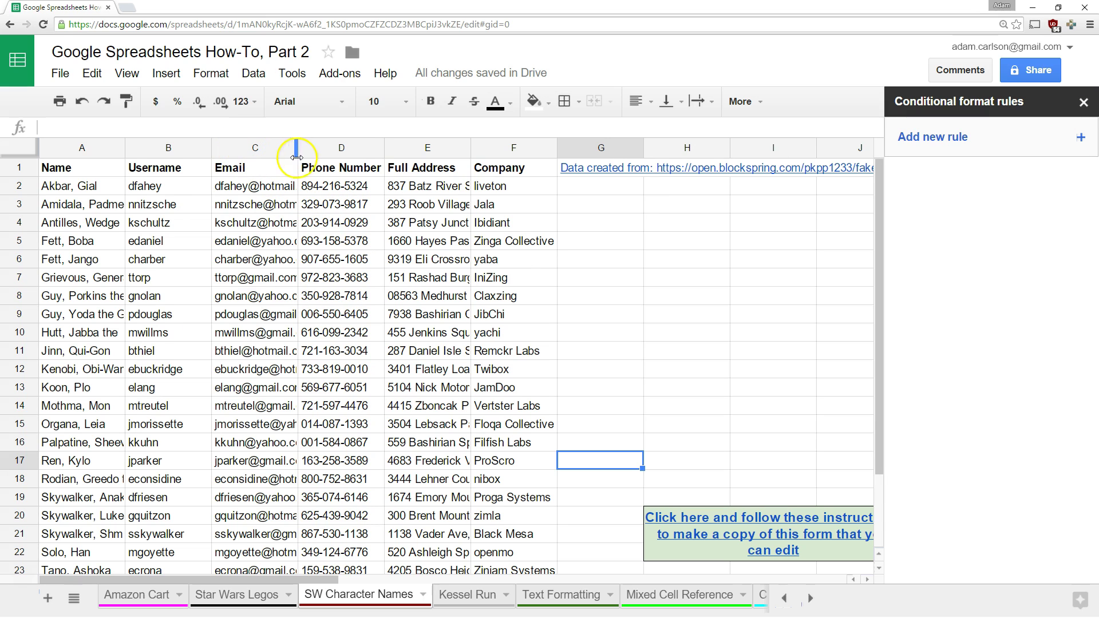
{"action": "left_click_drag", "start_coordinate": [298, 150], "coordinate": [340, 148]}
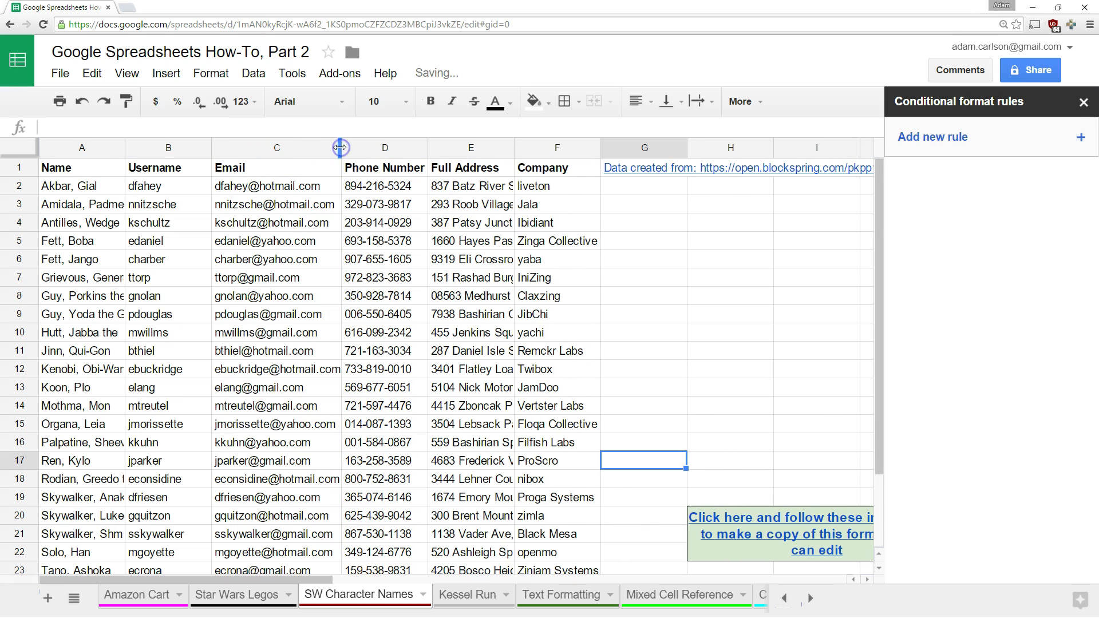
{"action": "scroll", "coordinate": [343, 320], "scroll_direction": "down", "scroll_amount": 3}
{"action": "scroll", "coordinate": [323, 344], "scroll_direction": "up", "scroll_amount": 3}
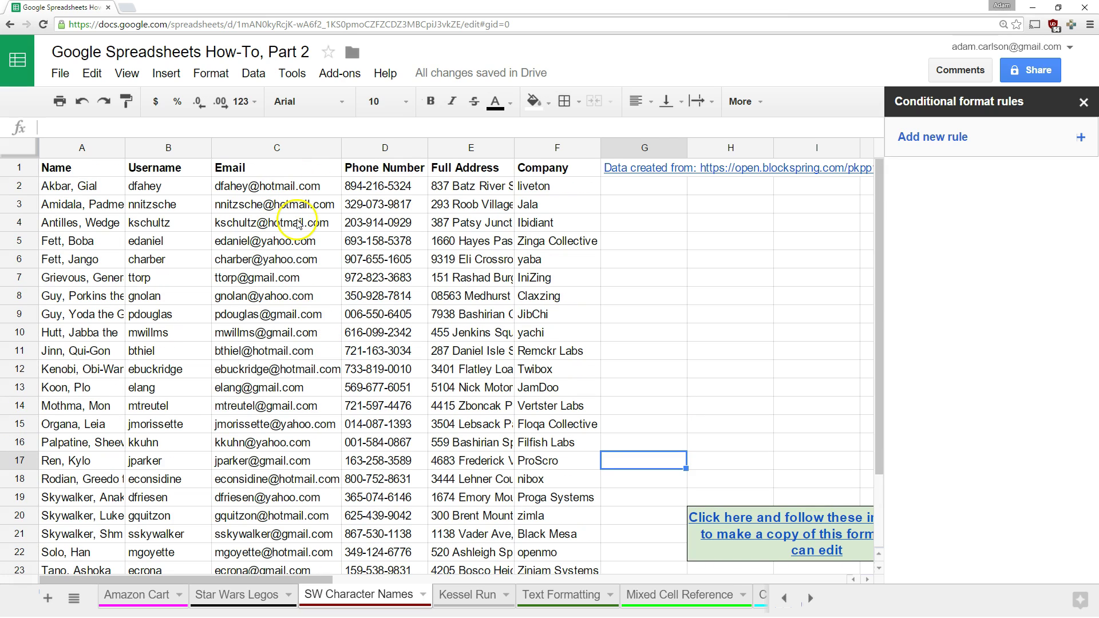
{"action": "key", "text": "ctrl+z"}
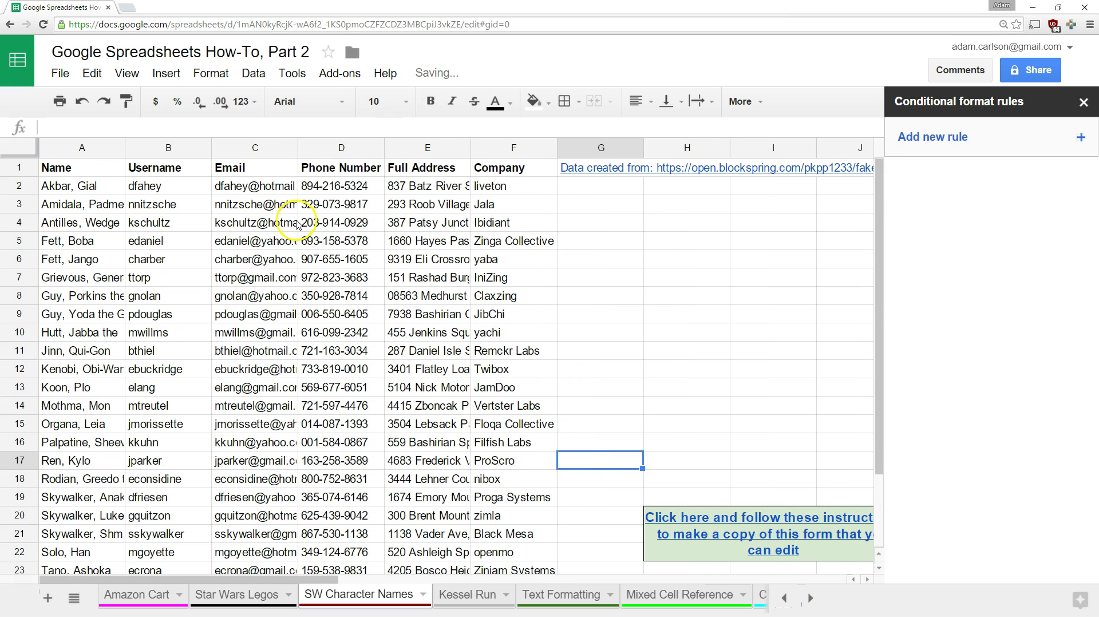
Step: Add a single-color conditional formatting rule on the whole Email column C:C for text that contains "gmail"
{"action": "left_click", "coordinate": [256, 149]}
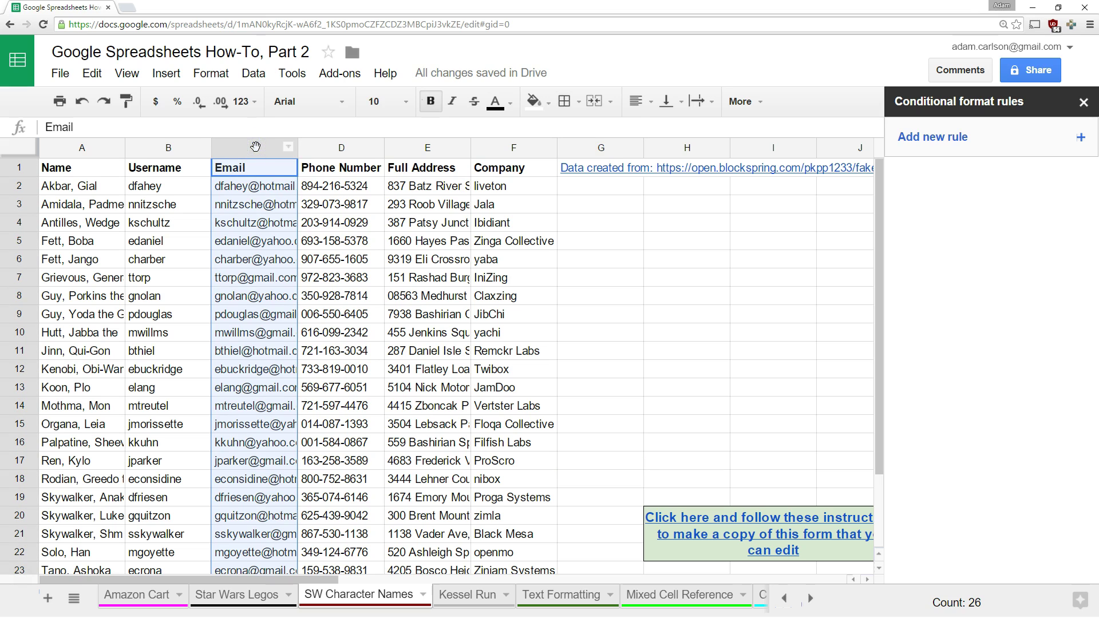
{"action": "left_click", "coordinate": [1084, 102]}
{"action": "right_click", "coordinate": [236, 242]}
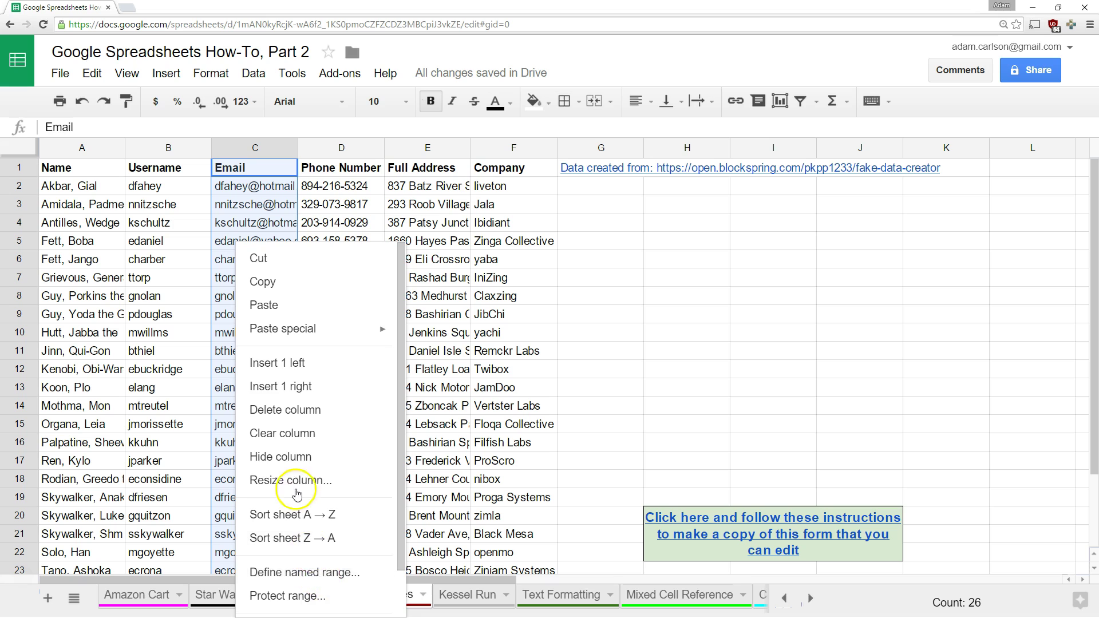
{"action": "scroll", "coordinate": [294, 480], "scroll_direction": "down", "scroll_amount": 1}
{"action": "left_click", "coordinate": [297, 577]}
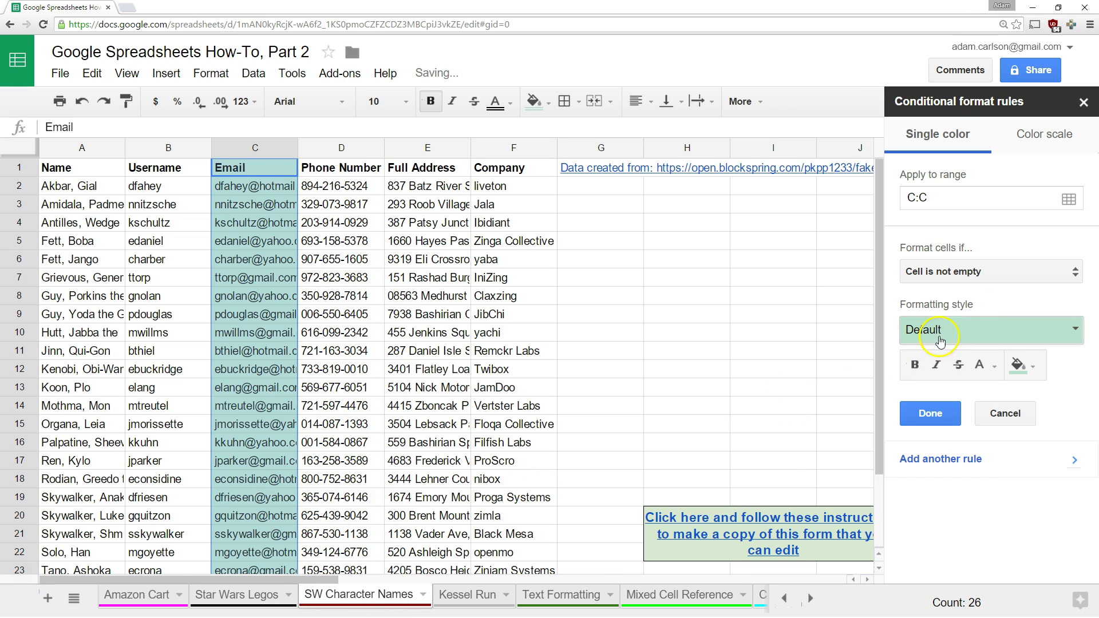
{"action": "left_click", "coordinate": [982, 273]}
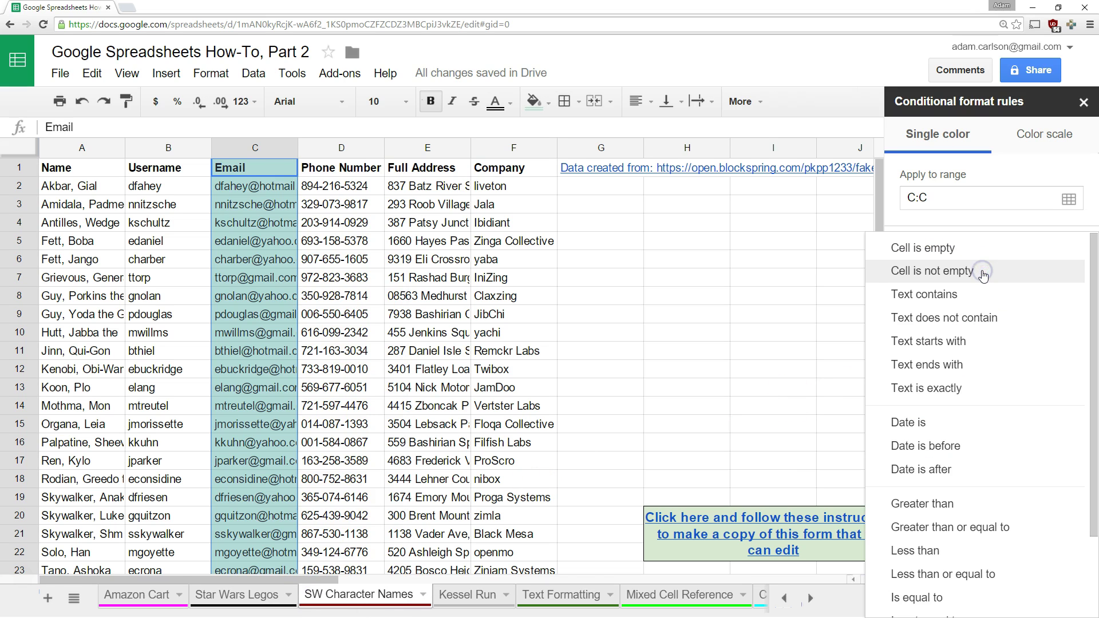
{"action": "left_click", "coordinate": [977, 305]}
{"action": "left_click", "coordinate": [977, 303]}
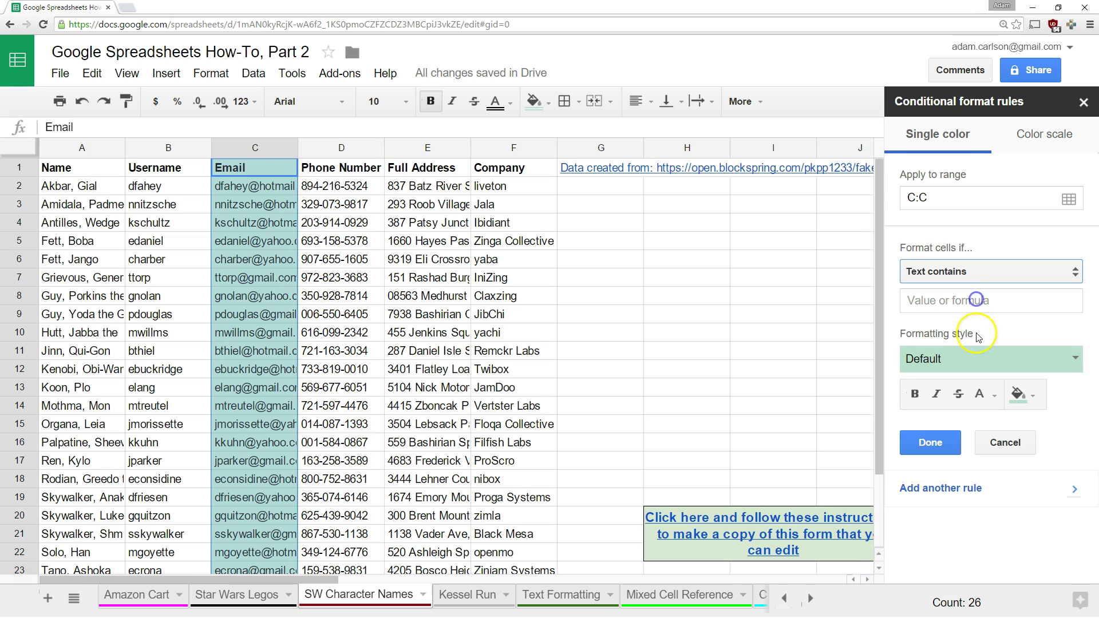
{"action": "left_click", "coordinate": [959, 304]}
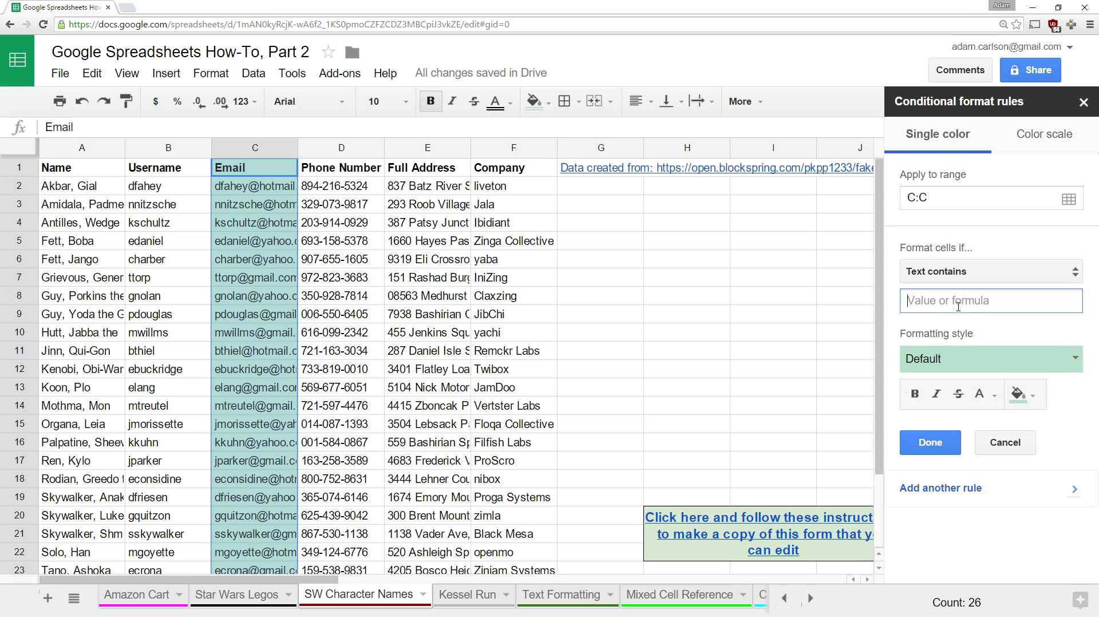
{"action": "type", "text": "gmail"}
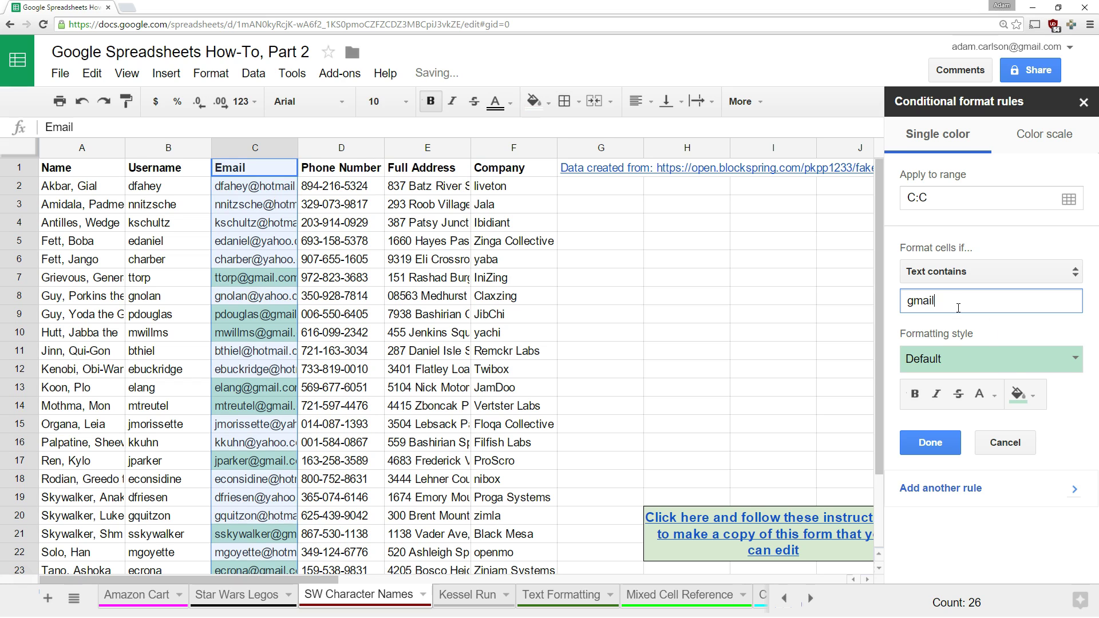
Step: Give the gmail rule a yellow fill, save it and check the highlighting down the Email column
{"action": "left_click", "coordinate": [1022, 394]}
{"action": "left_click", "coordinate": [929, 231]}
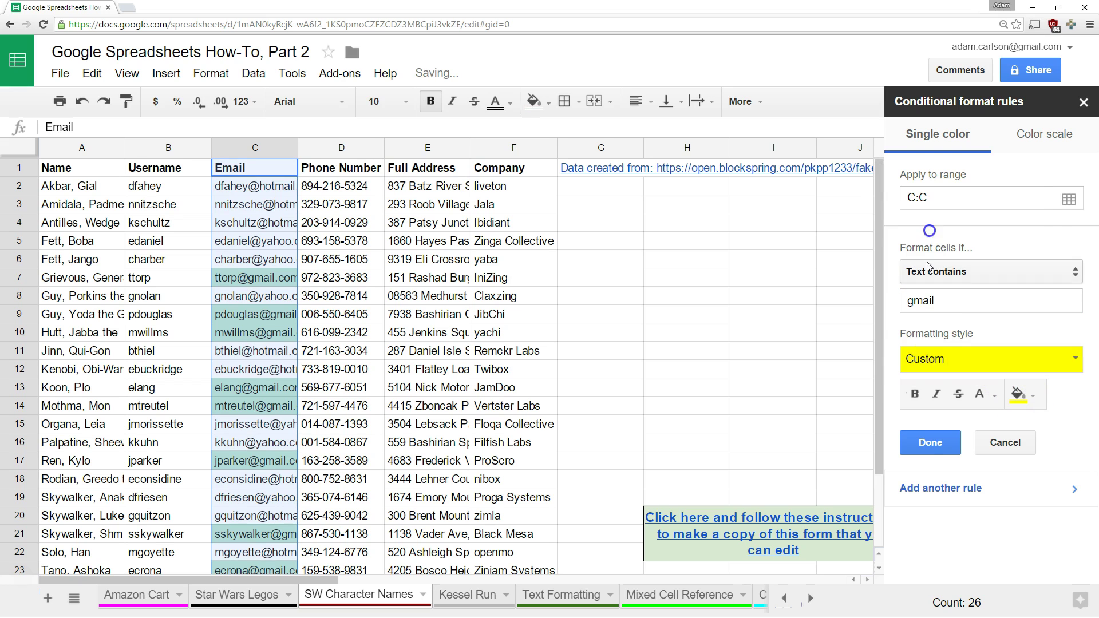
{"action": "left_click", "coordinate": [933, 443]}
{"action": "left_click", "coordinate": [757, 392]}
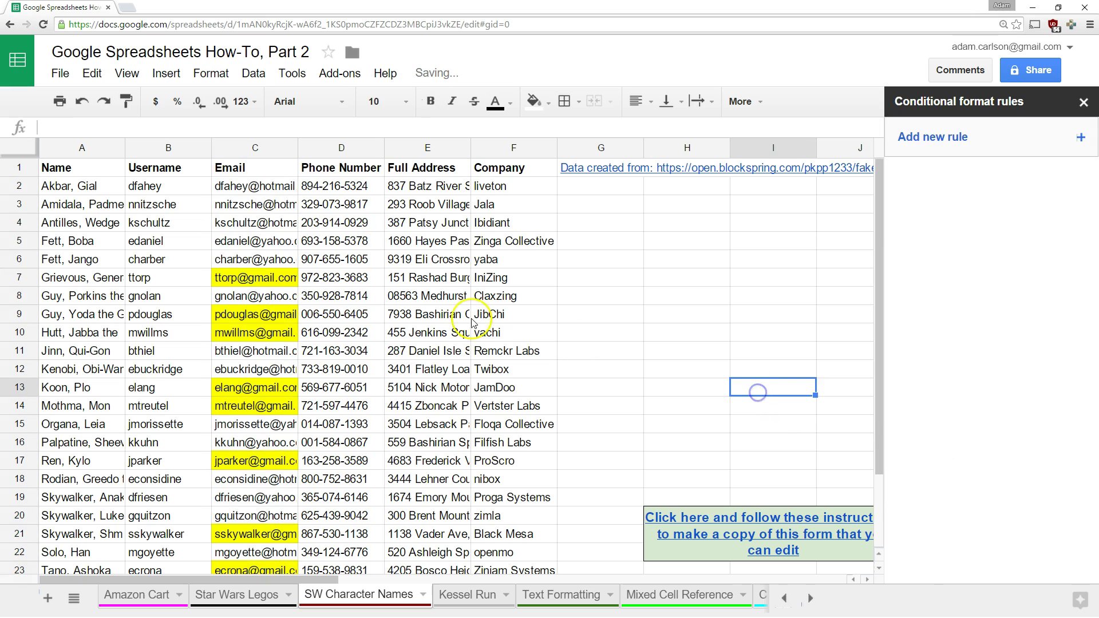
{"action": "scroll", "coordinate": [229, 172], "scroll_direction": "down", "scroll_amount": 3}
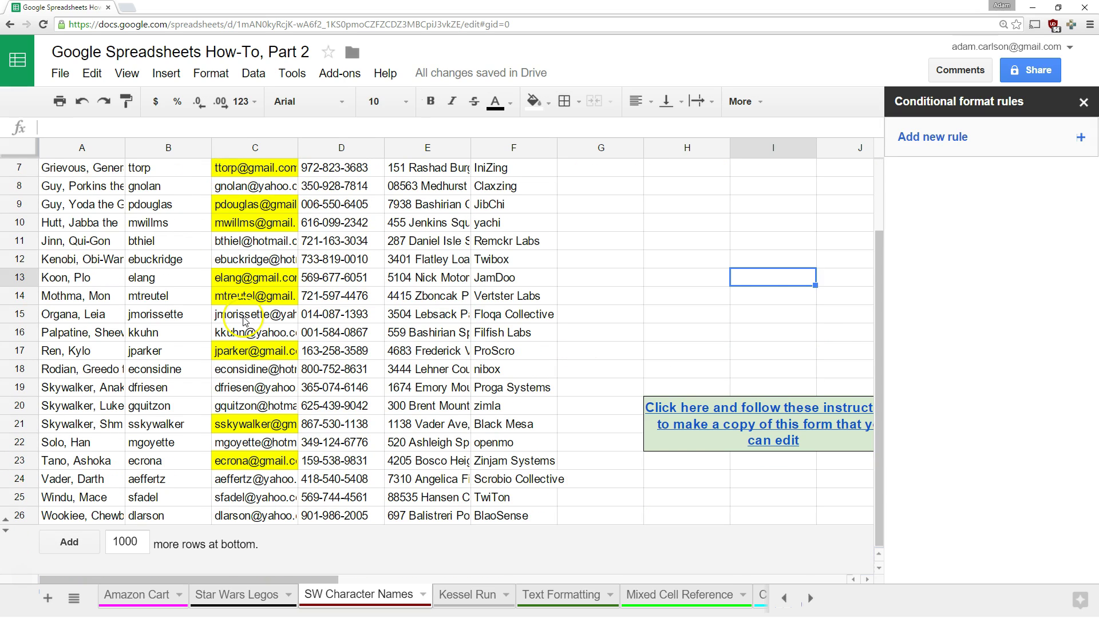
{"action": "scroll", "coordinate": [243, 320], "scroll_direction": "up", "scroll_amount": 3}
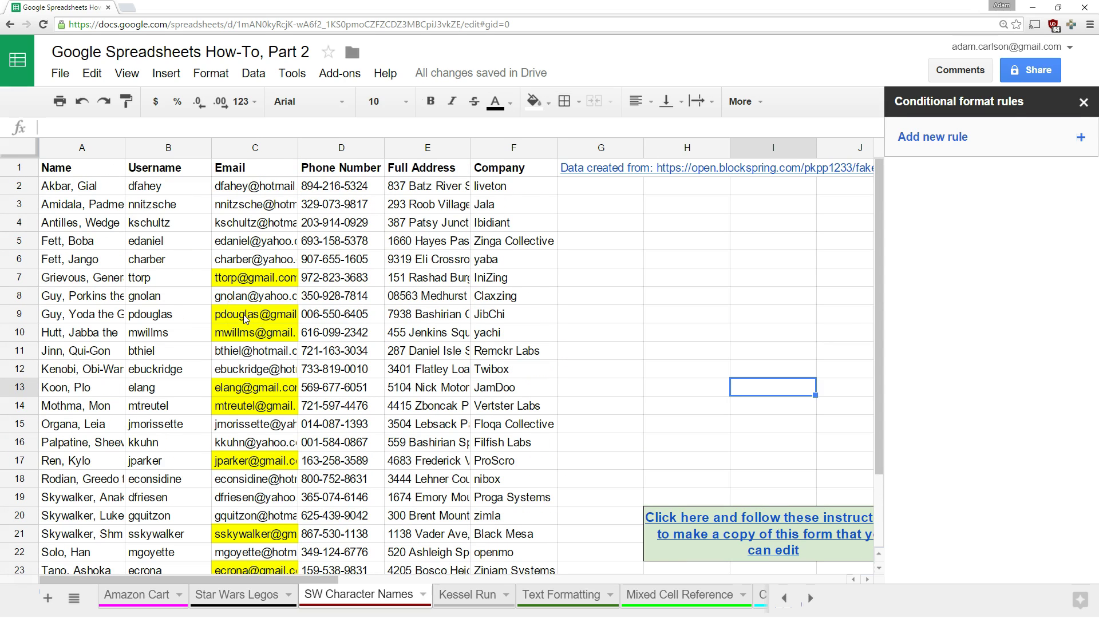
Step: Change the e-mail domain in cell C6 to gmail to test the rule
{"action": "left_click", "coordinate": [269, 262]}
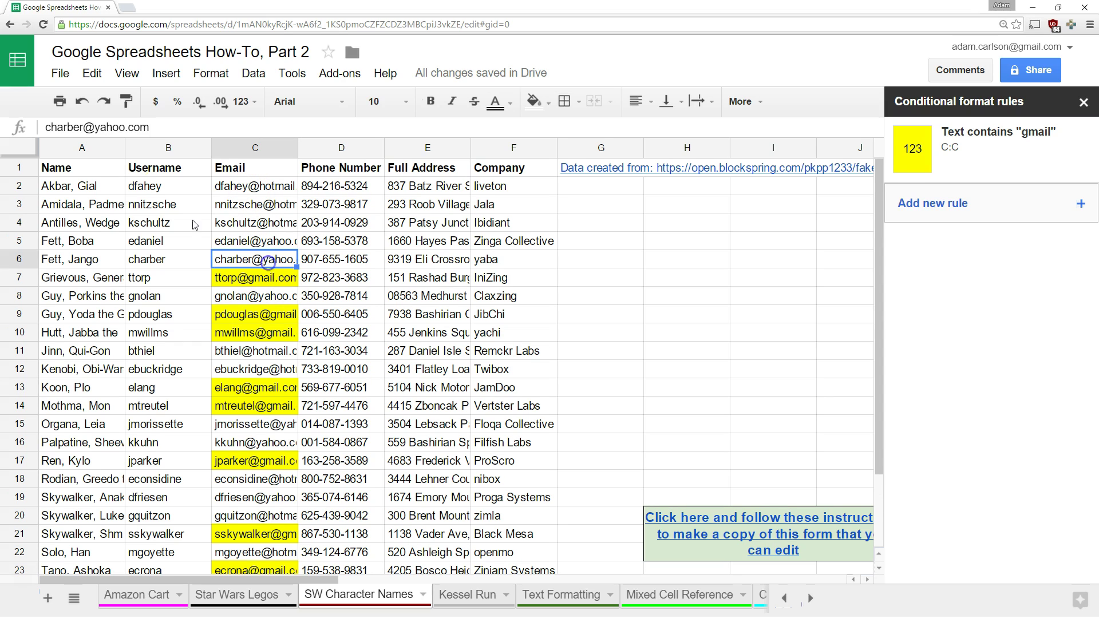
{"action": "double_click", "coordinate": [111, 127]}
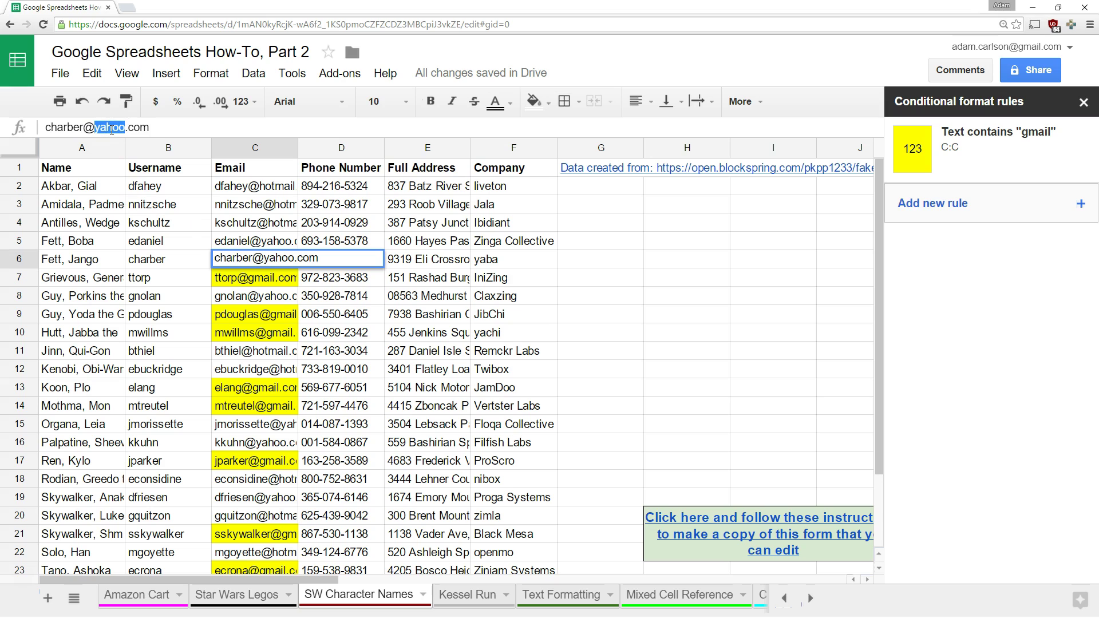
{"action": "type", "text": "gmail"}
{"action": "key", "text": "Return"}
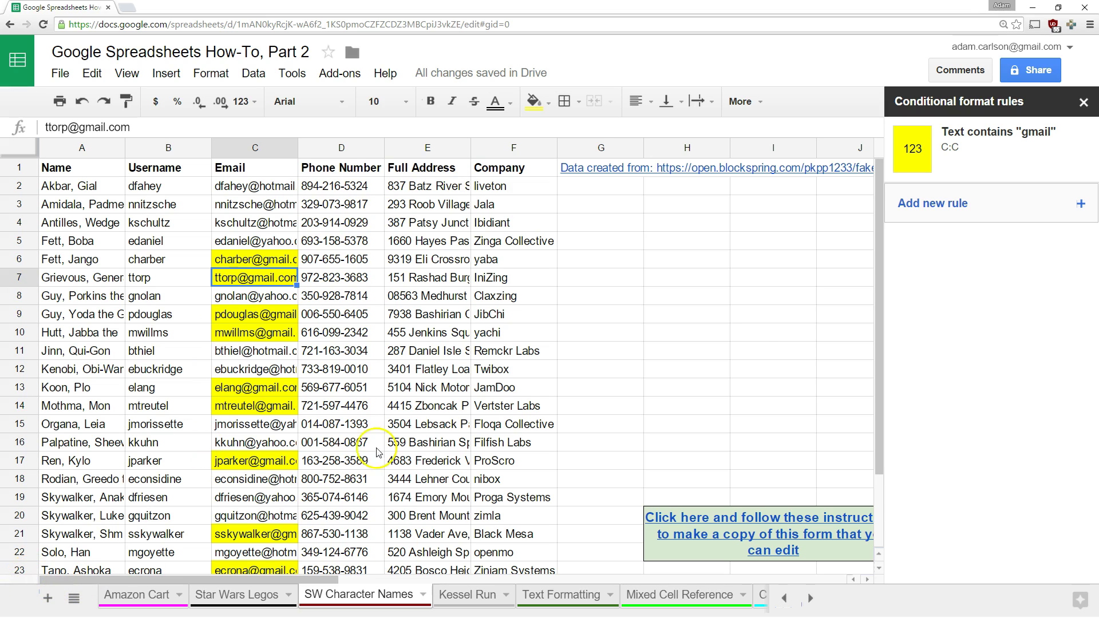
Step: Try the Email column rule with the condition "Text starts with", using "ed" and "el" as values
{"action": "left_click", "coordinate": [975, 161]}
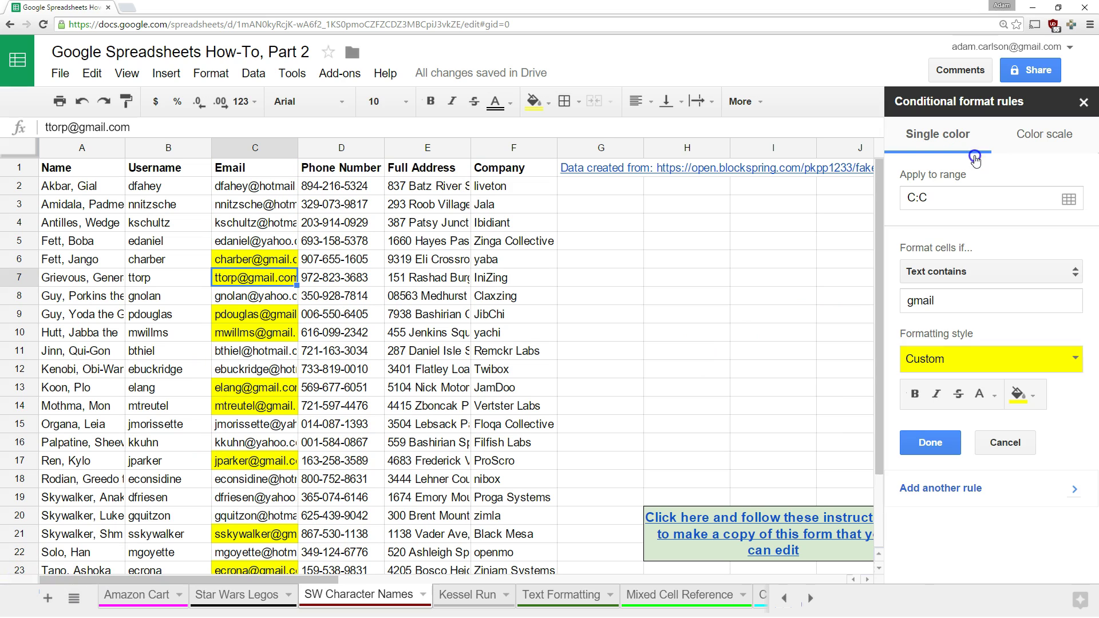
{"action": "left_click", "coordinate": [945, 279]}
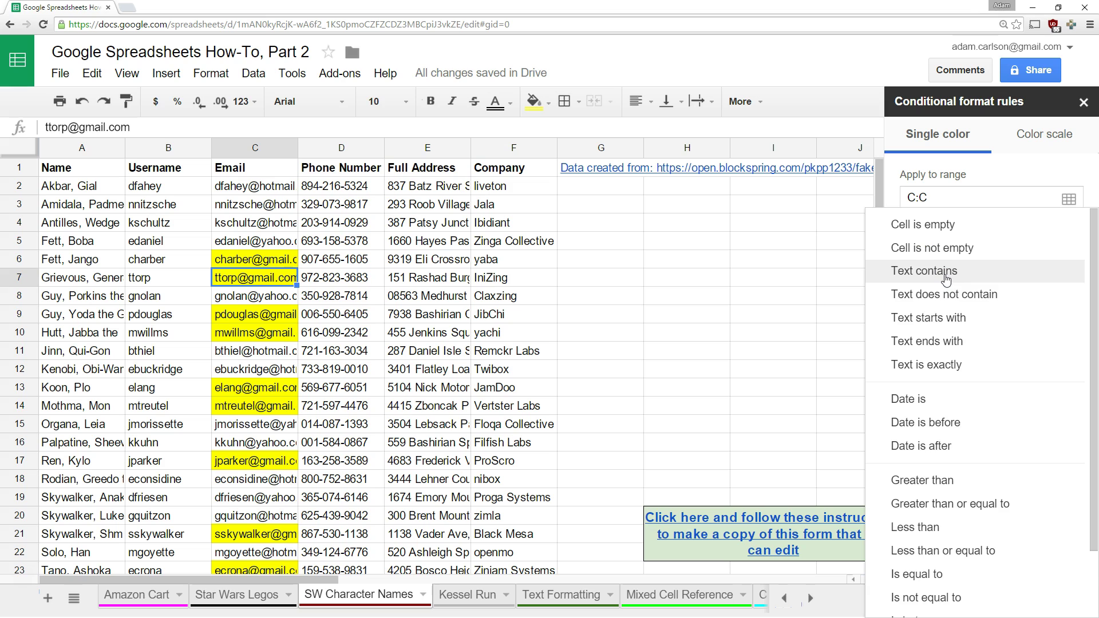
{"action": "left_click", "coordinate": [951, 318]}
{"action": "left_click_drag", "start_coordinate": [960, 310], "coordinate": [854, 304]}
{"action": "key", "text": "BackSpace"}
{"action": "type", "text": "e"}
{"action": "left_click", "coordinate": [865, 341]}
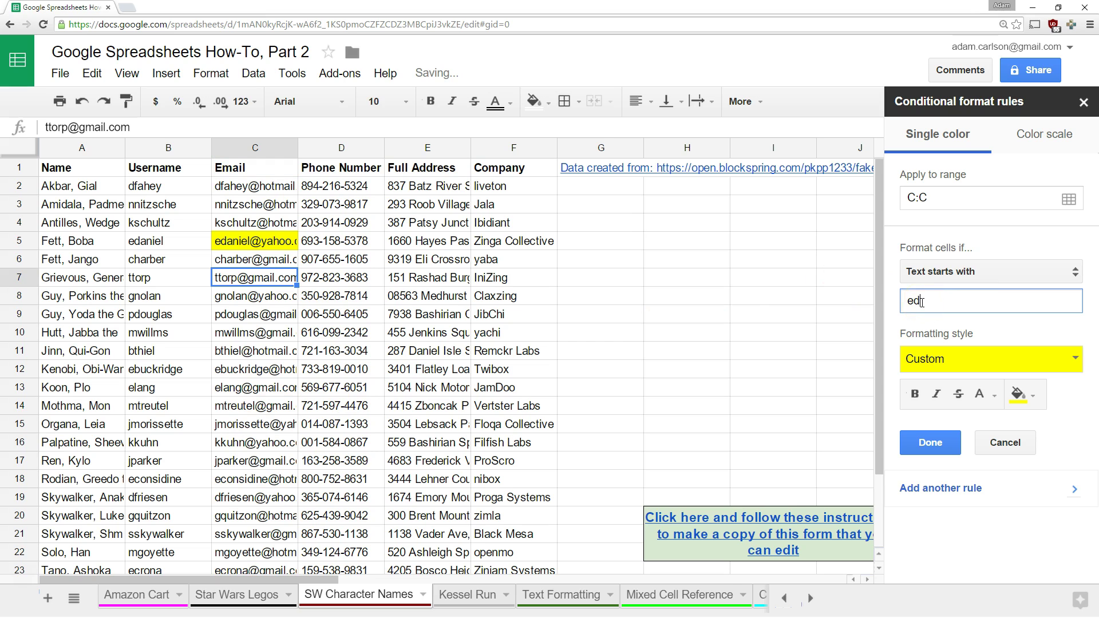
{"action": "type", "text": "b"}
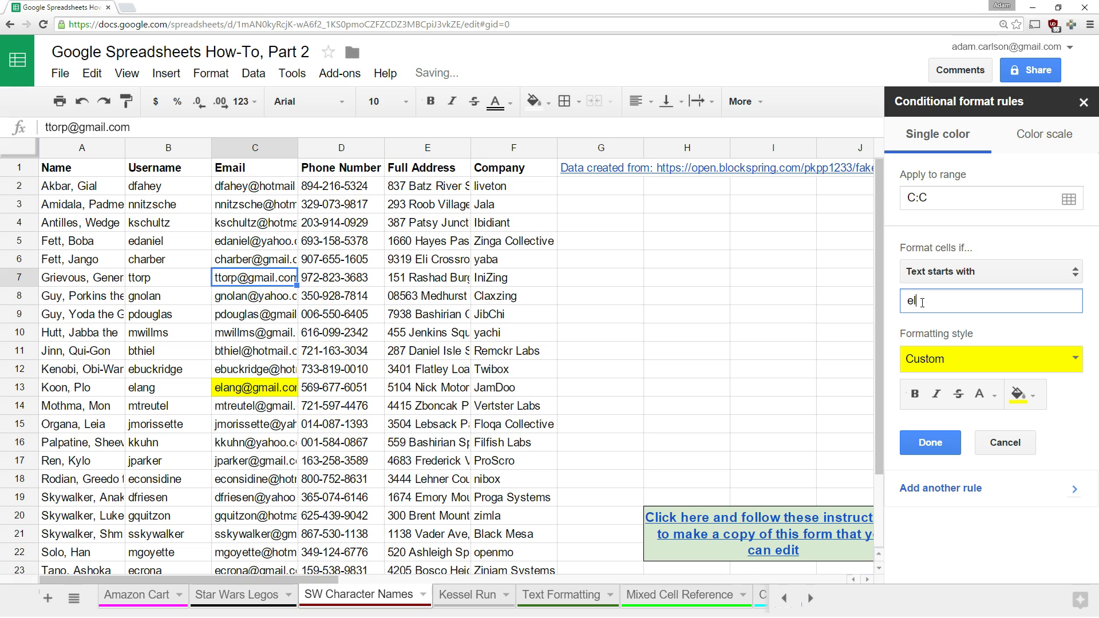
{"action": "left_click", "coordinate": [931, 297]}
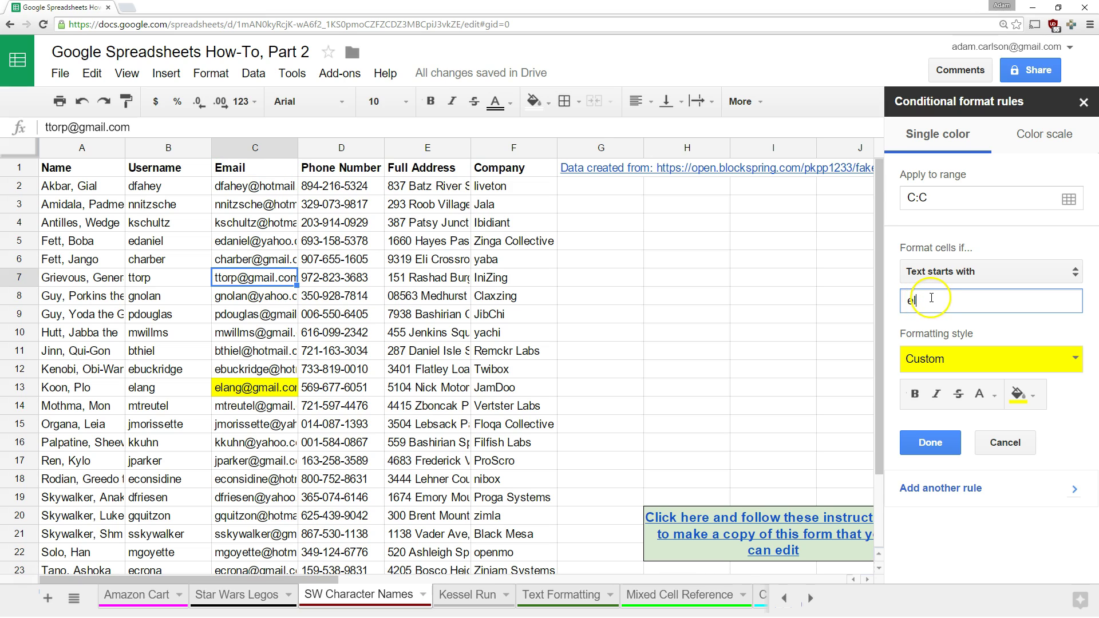
Step: Set the Email column rule to text that does not contain "hotmail" and save the rule
{"action": "left_click", "coordinate": [954, 271]}
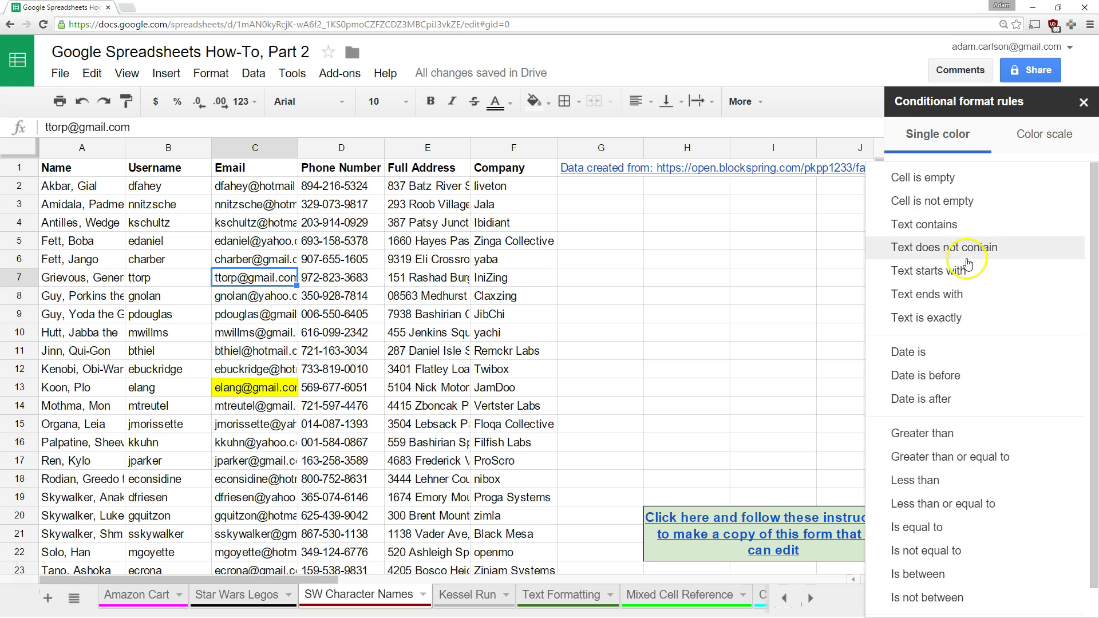
{"action": "left_click", "coordinate": [971, 247]}
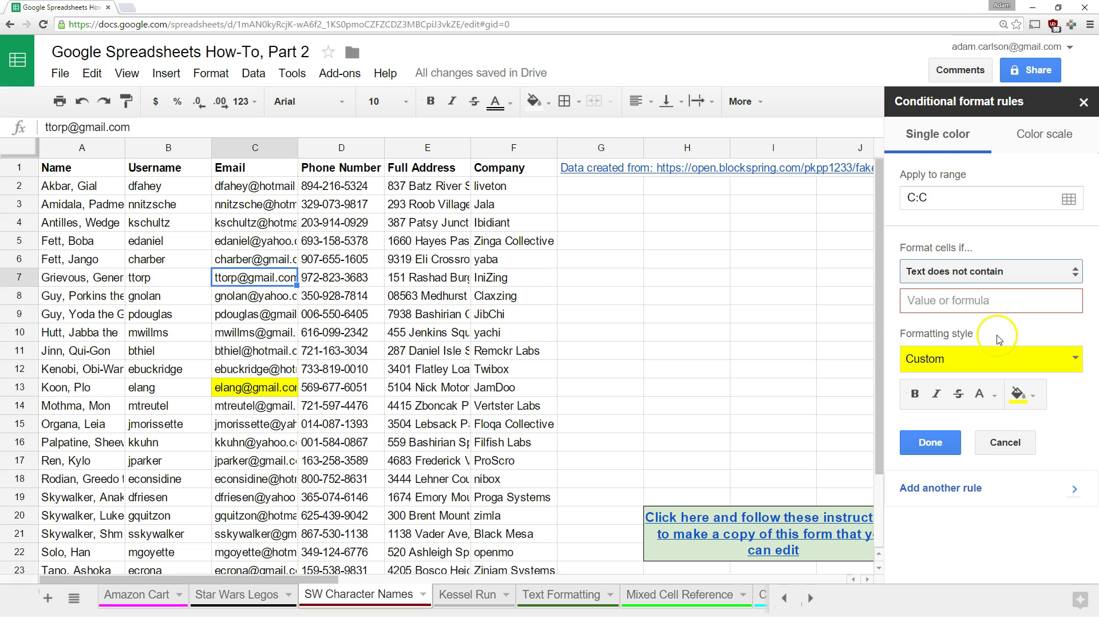
{"action": "left_click", "coordinate": [982, 302]}
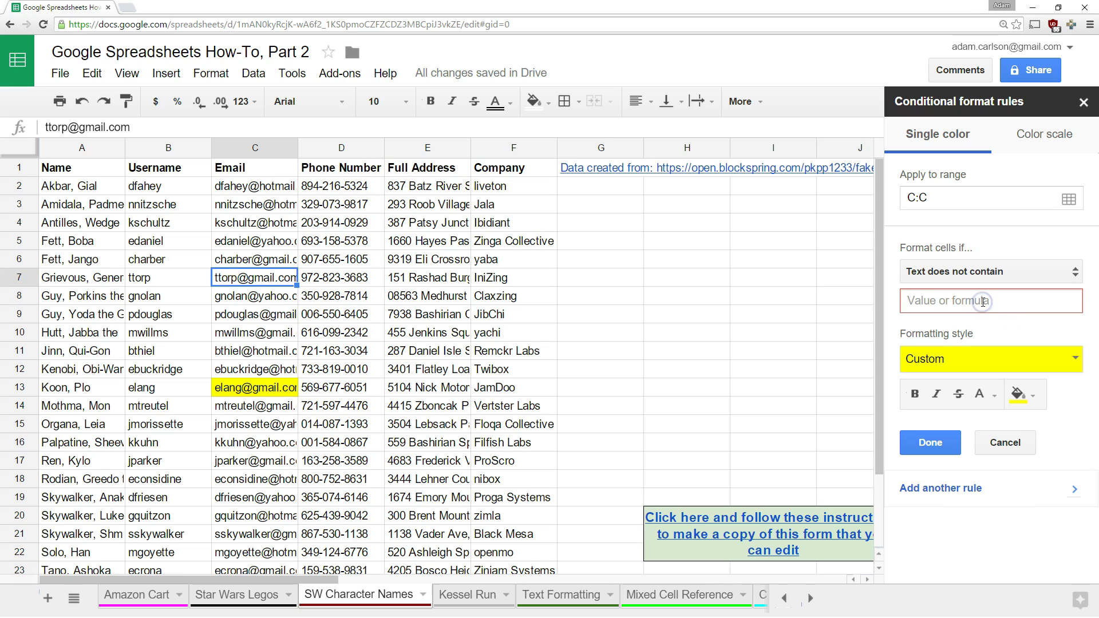
{"action": "type", "text": "hotmail"}
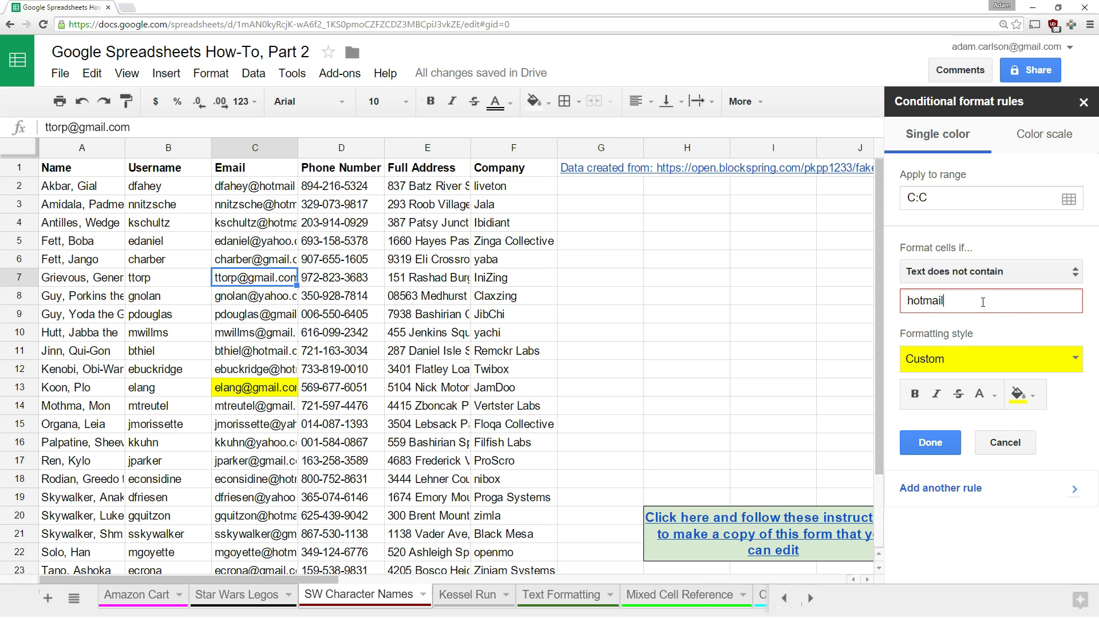
{"action": "left_click", "coordinate": [939, 444]}
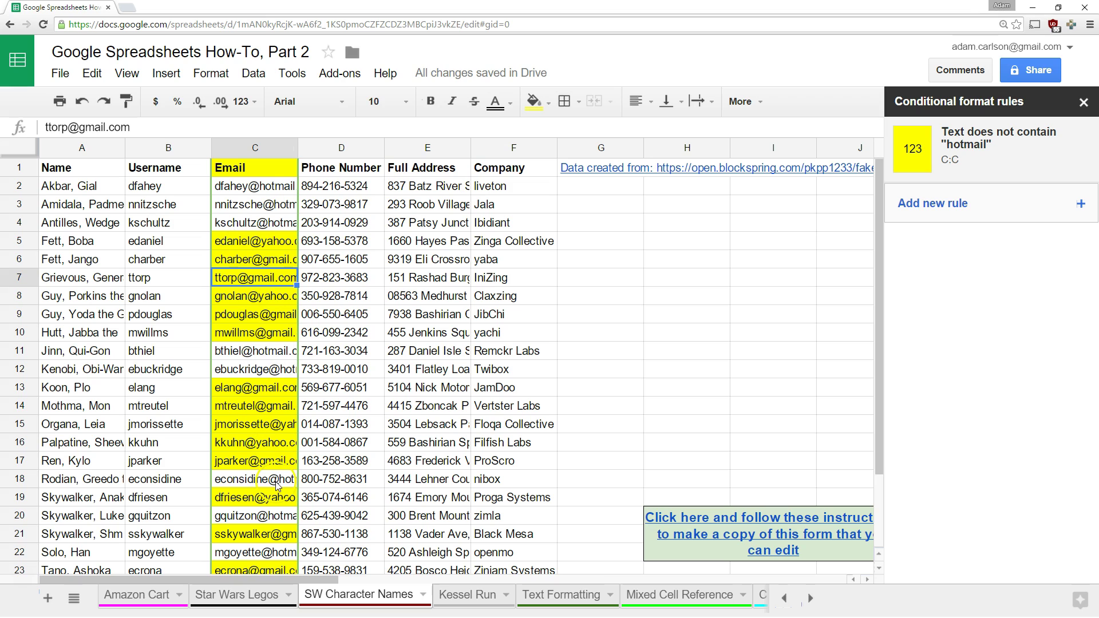
{"action": "left_click", "coordinate": [969, 166]}
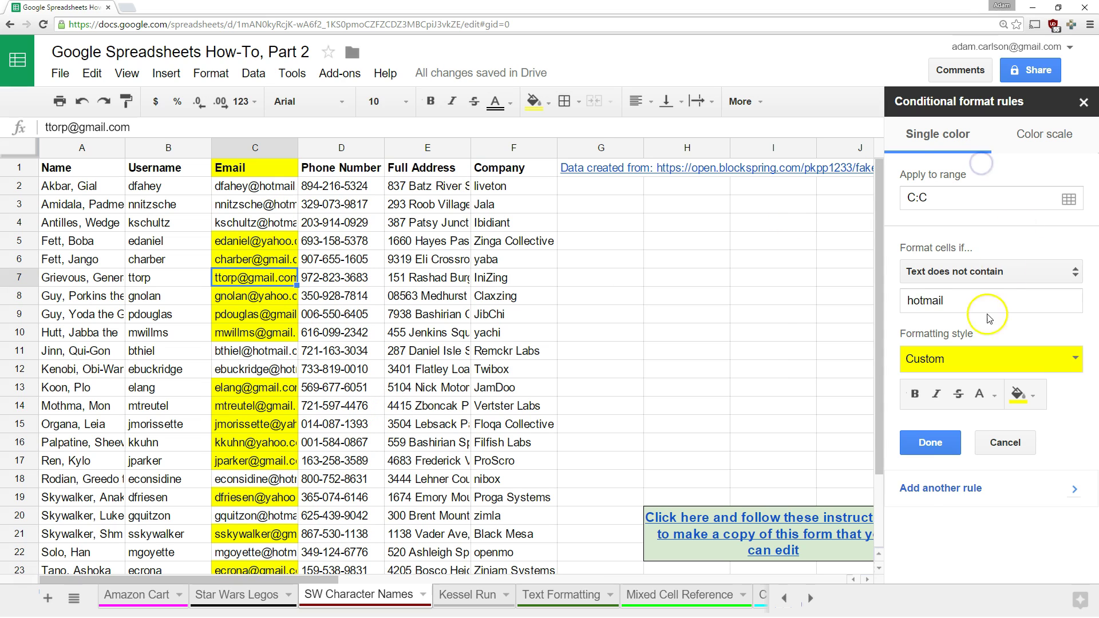
{"action": "left_click", "coordinate": [954, 279]}
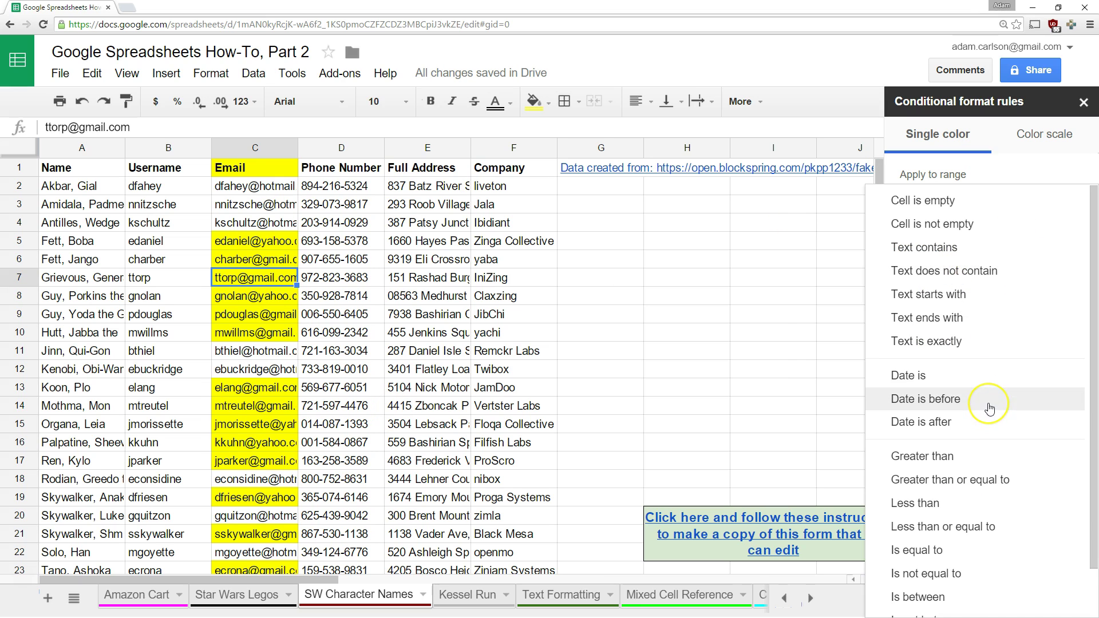
{"action": "scroll", "coordinate": [989, 409], "scroll_direction": "down", "scroll_amount": 1}
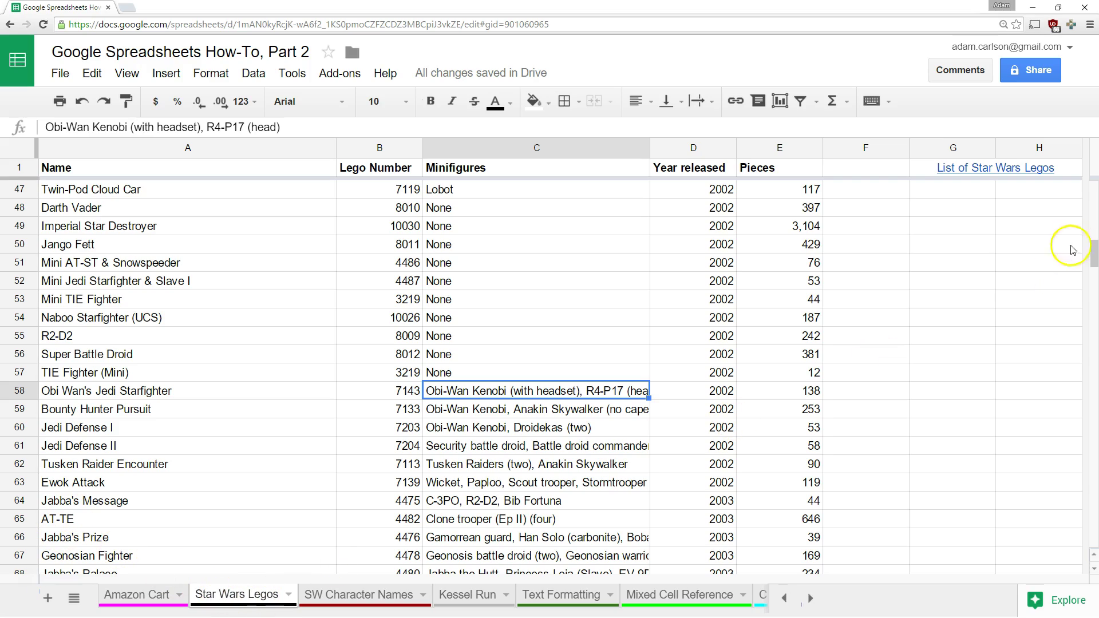
Step: Add a color scale conditional formatting rule with the white-to-red preset to the Pieces column on Star Wars Legos
{"action": "left_click_drag", "start_coordinate": [1092, 252], "coordinate": [1094, 186]}
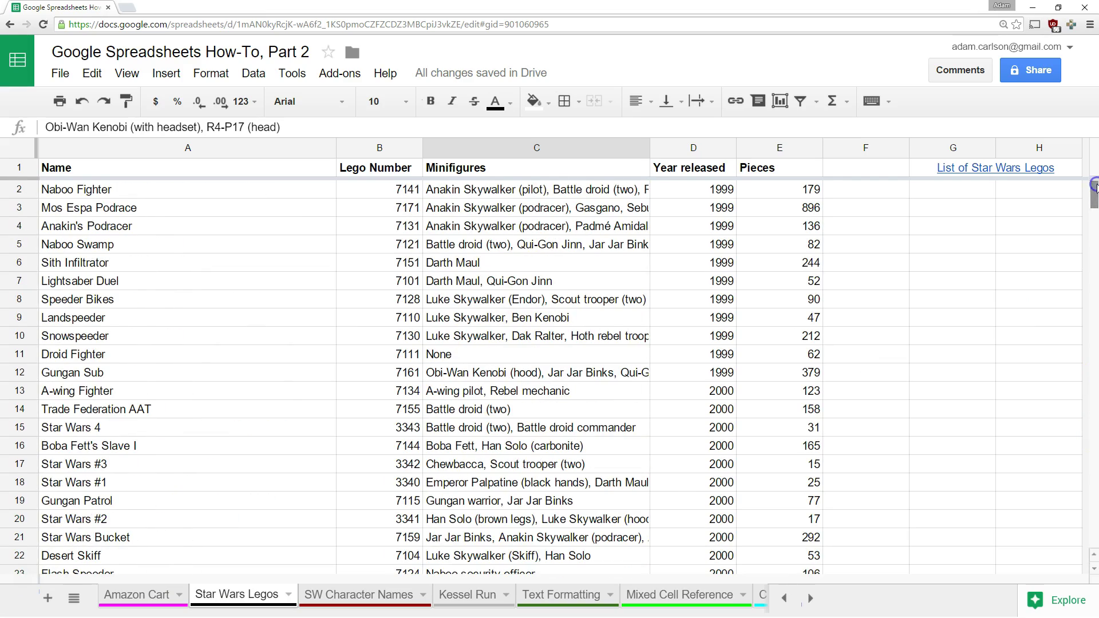
{"action": "left_click", "coordinate": [779, 148]}
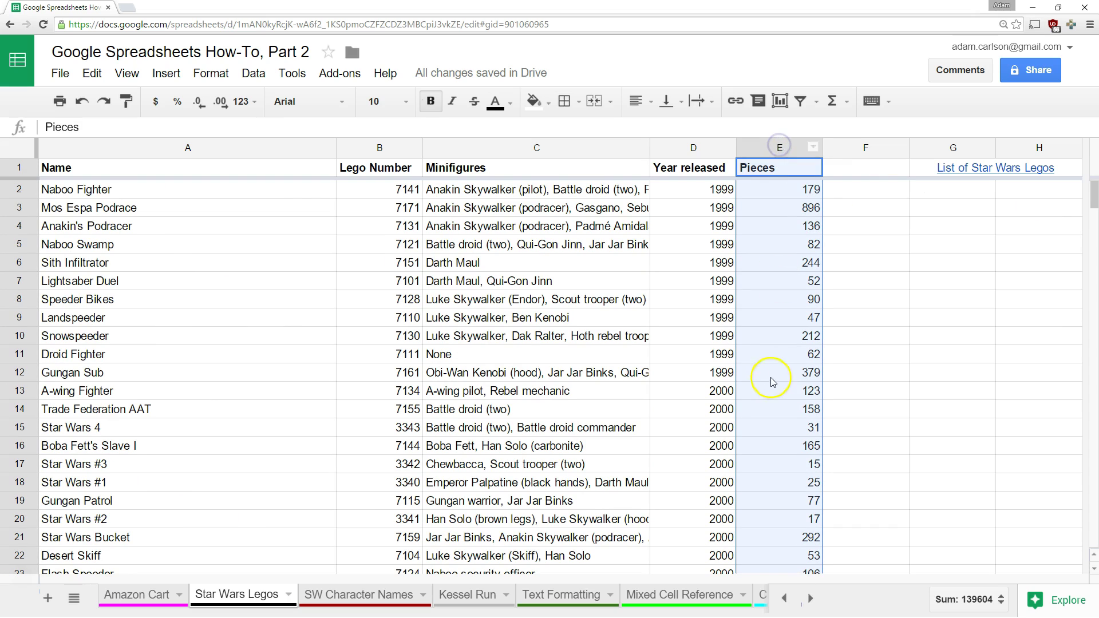
{"action": "right_click", "coordinate": [788, 344]}
{"action": "scroll", "coordinate": [849, 561], "scroll_direction": "down", "scroll_amount": 3}
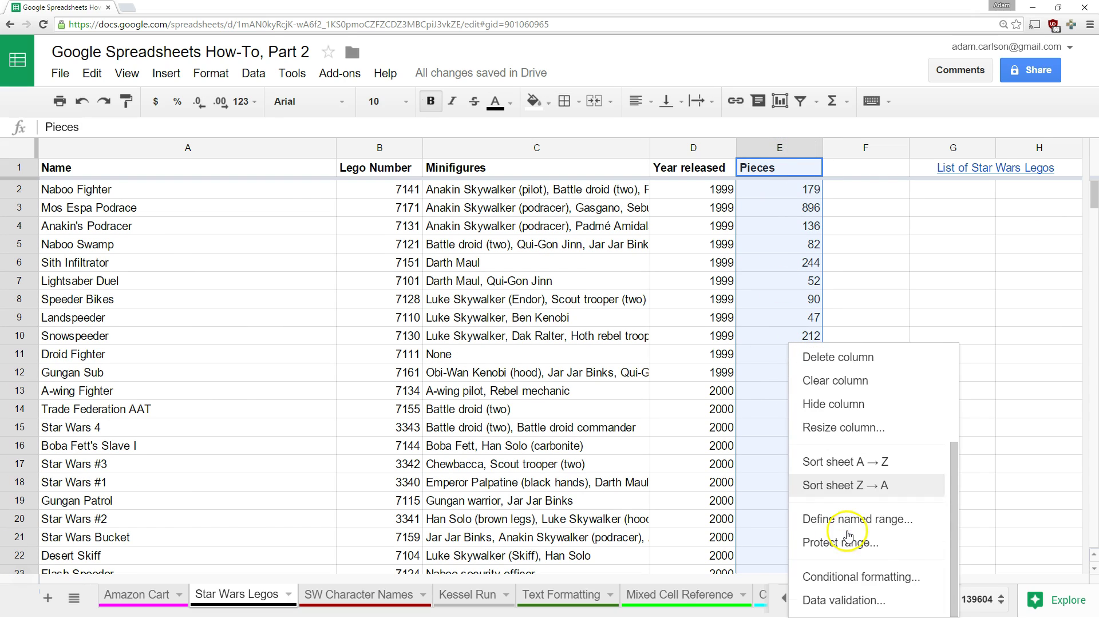
{"action": "left_click", "coordinate": [848, 584]}
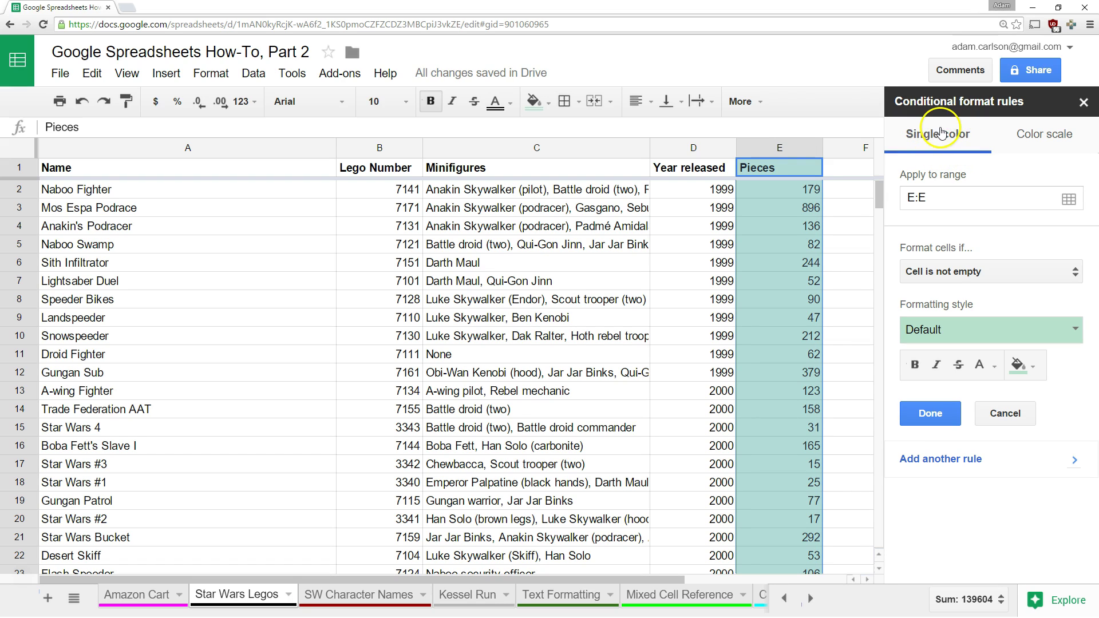
{"action": "left_click", "coordinate": [1037, 138]}
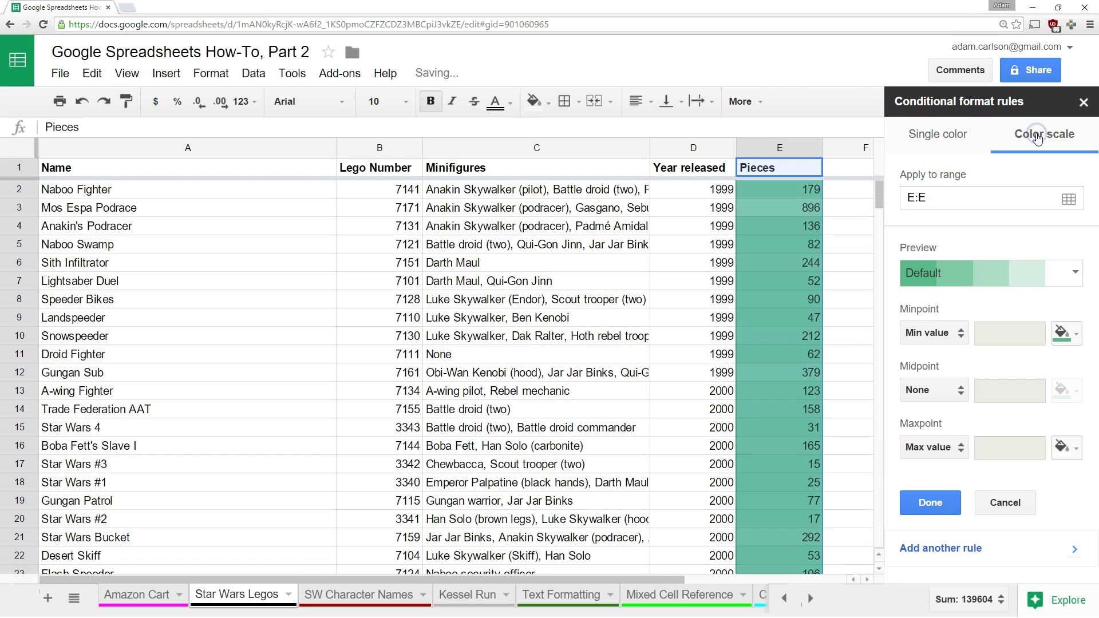
{"action": "left_click", "coordinate": [933, 276]}
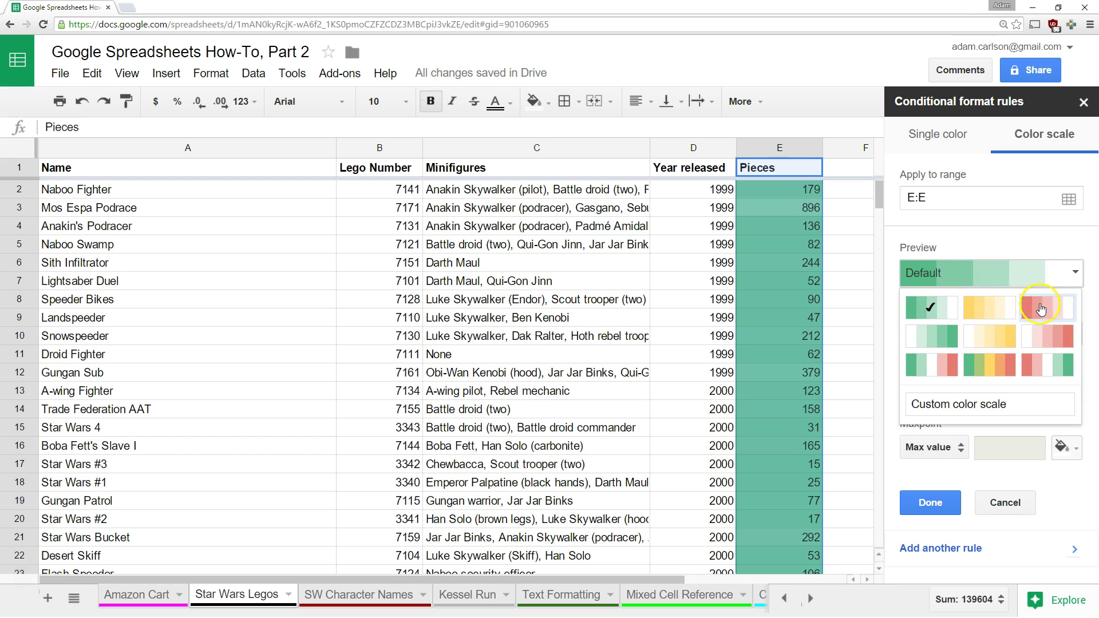
{"action": "left_click", "coordinate": [1035, 344]}
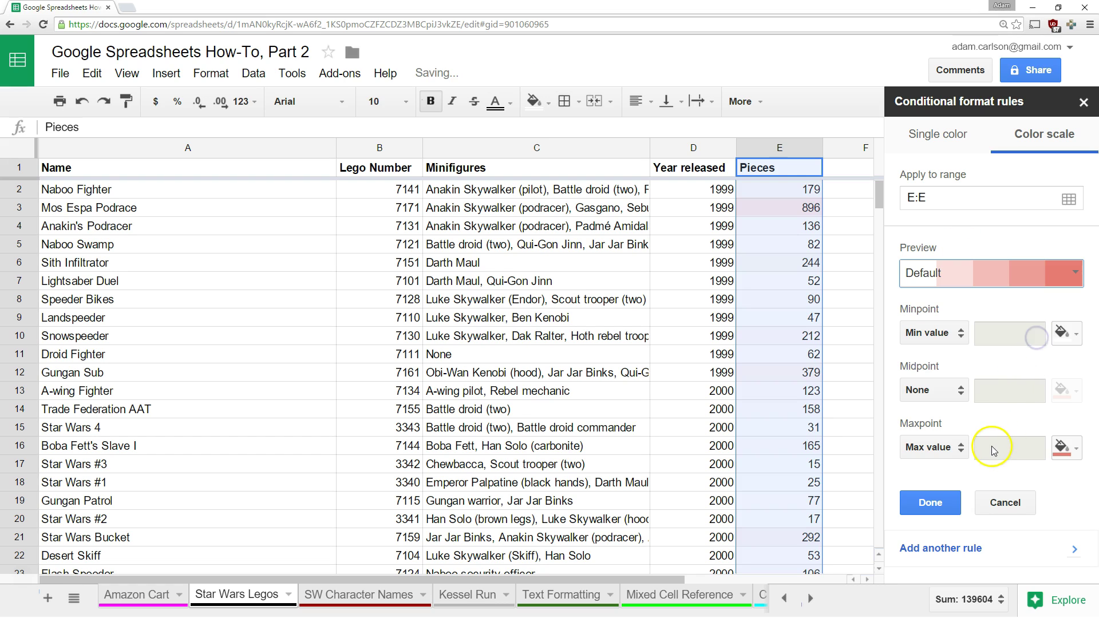
Step: Set the color scale's minpoint, midpoint and maxpoint to Percent, with values 0, 50 and 100
{"action": "left_click", "coordinate": [945, 334]}
{"action": "left_click", "coordinate": [948, 380]}
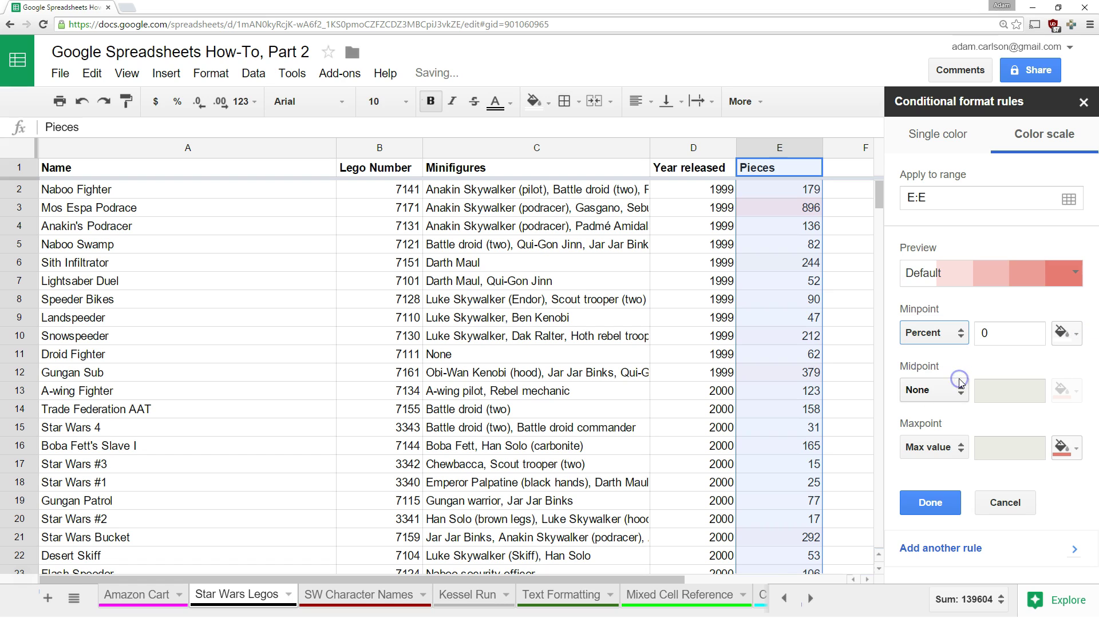
{"action": "left_click", "coordinate": [953, 447]}
{"action": "left_click", "coordinate": [953, 496]}
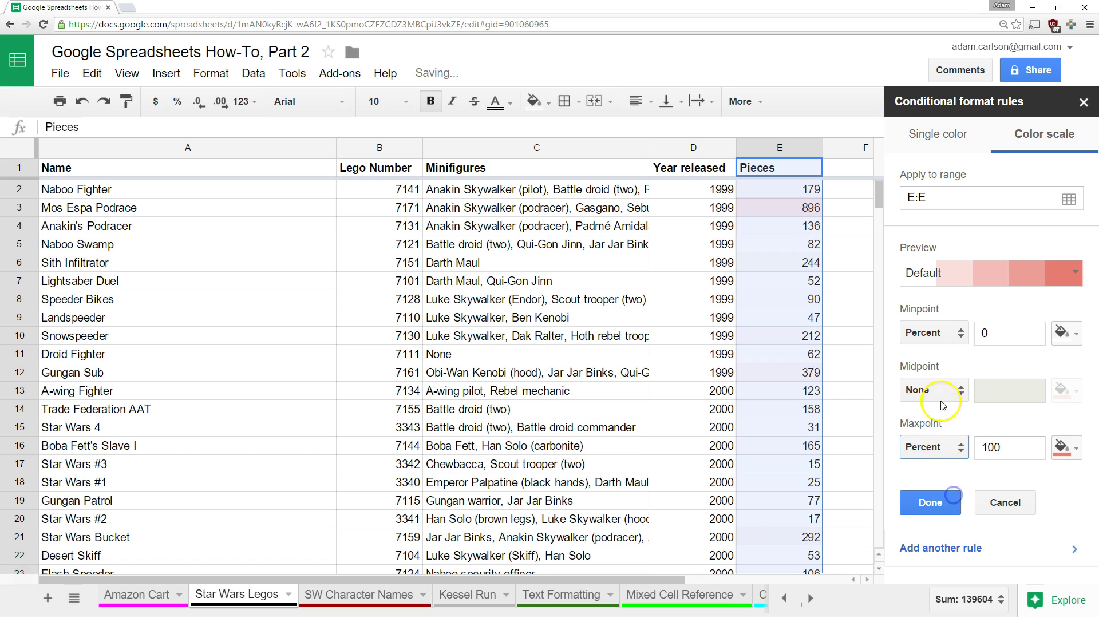
{"action": "left_click", "coordinate": [938, 390]}
{"action": "left_click", "coordinate": [954, 449]}
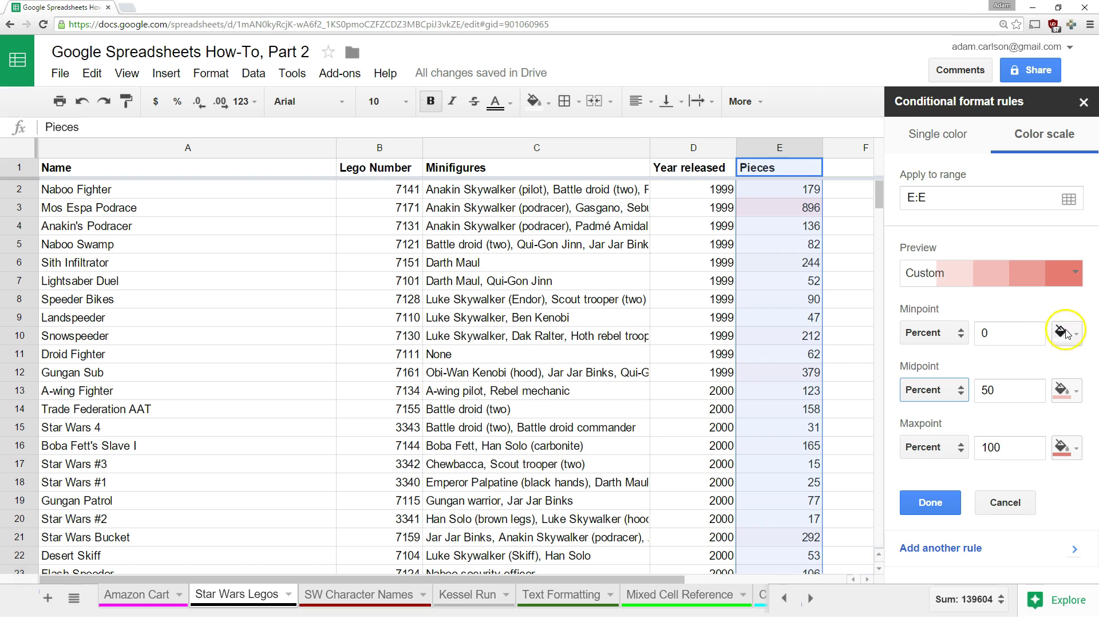
Step: Color the scale's maxpoint bright red and its midpoint a lighter red, and save the rule
{"action": "left_click", "coordinate": [1062, 450]}
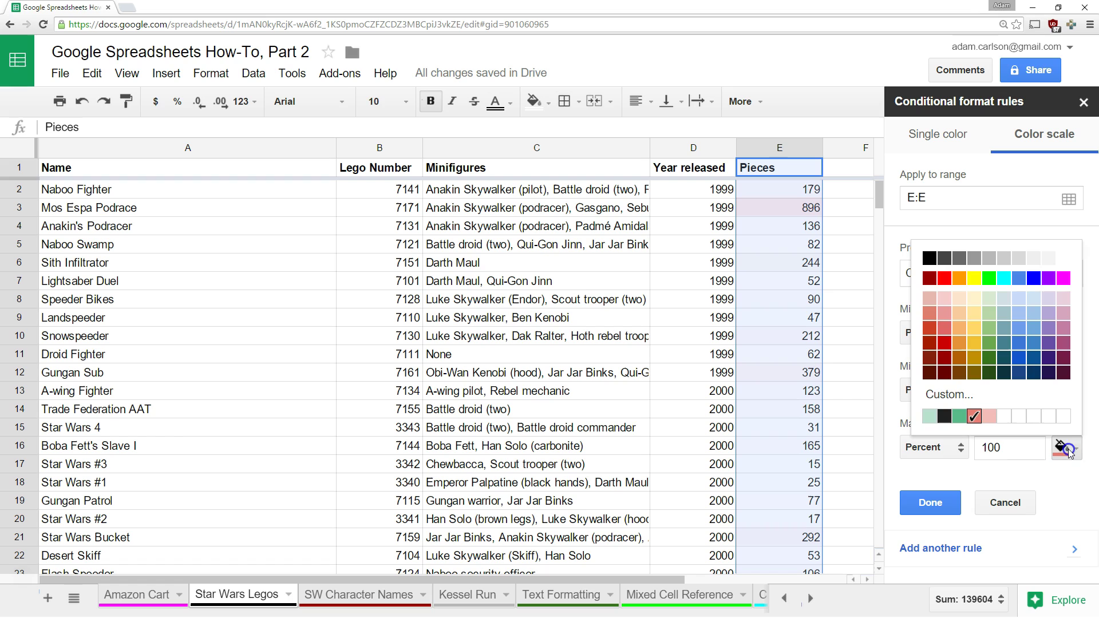
{"action": "left_click", "coordinate": [944, 278]}
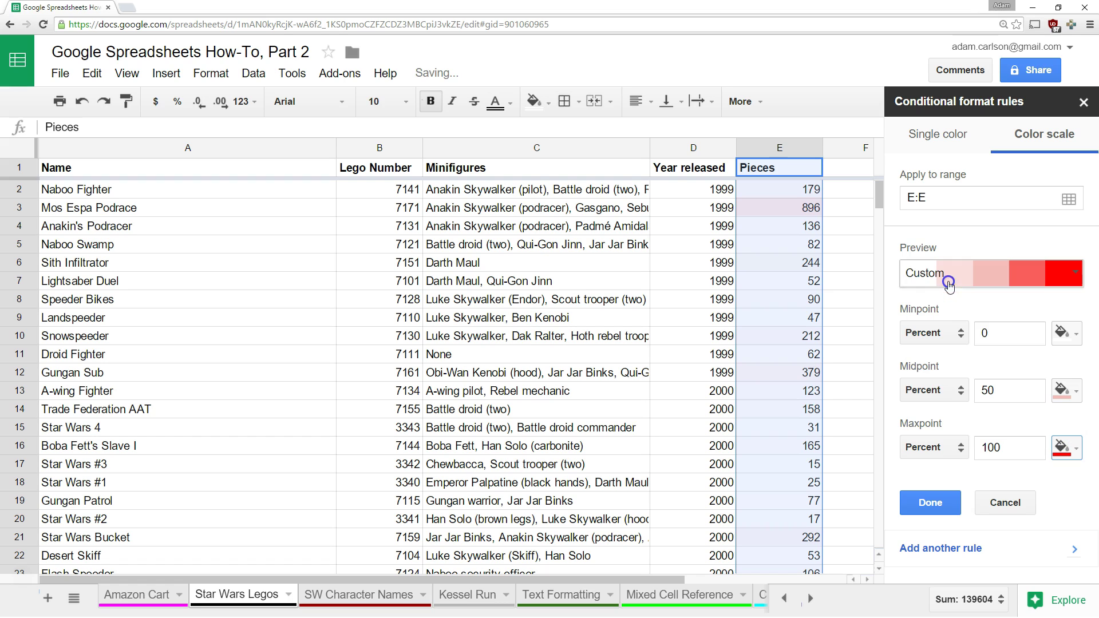
{"action": "left_click", "coordinate": [1062, 391]}
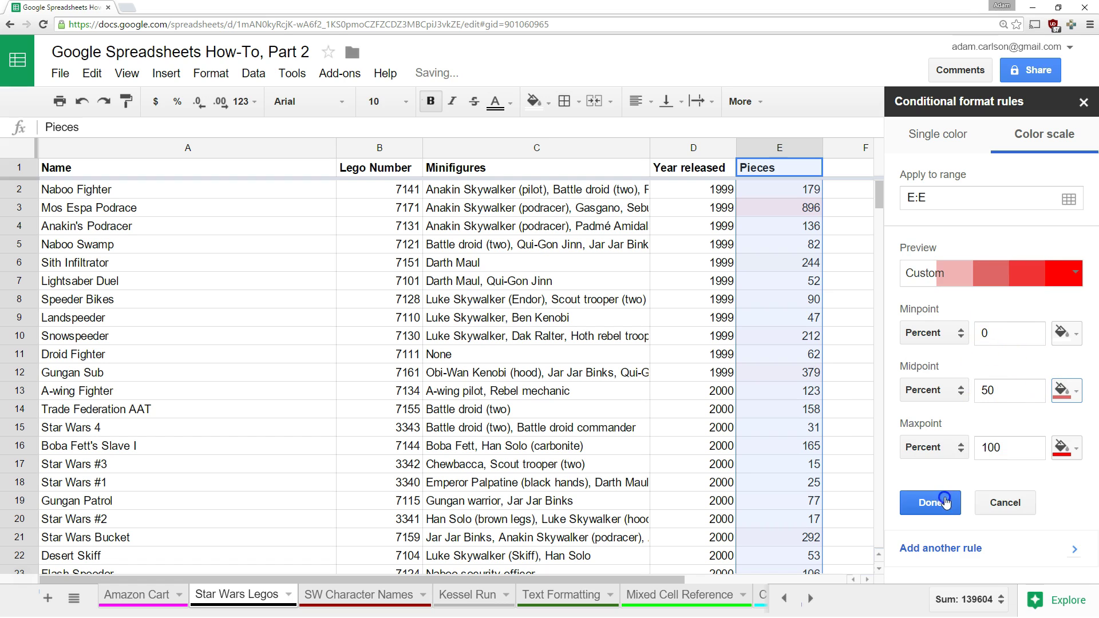
{"action": "left_click", "coordinate": [945, 493]}
{"action": "left_click", "coordinate": [930, 502]}
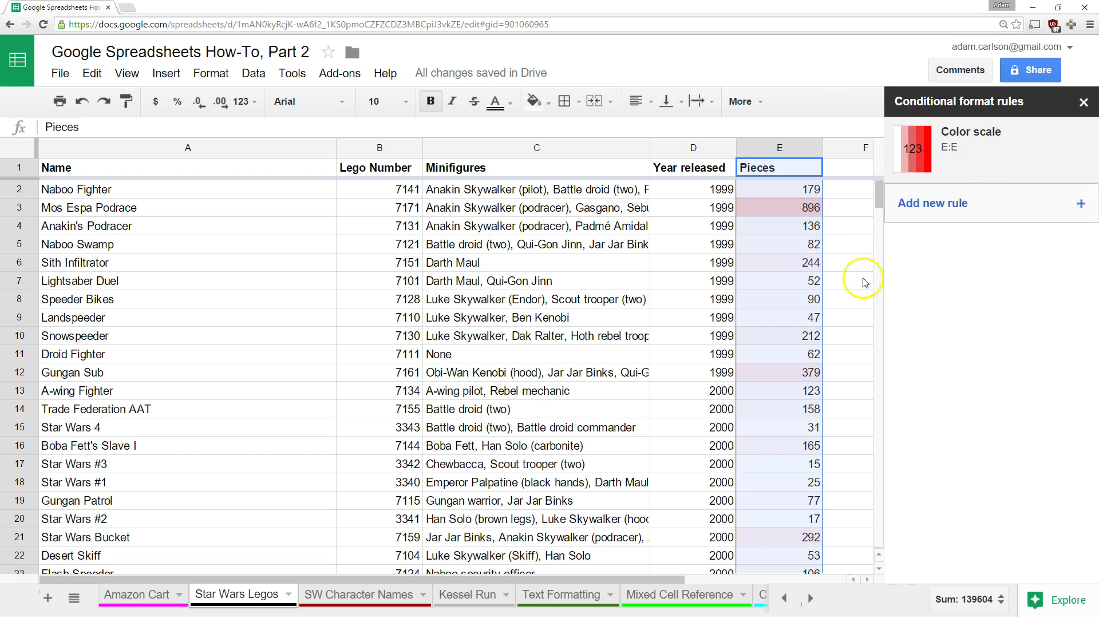
Step: Examine the color scale shading down the Pieces column to compare sets with few and many pieces
{"action": "left_click", "coordinate": [848, 289]}
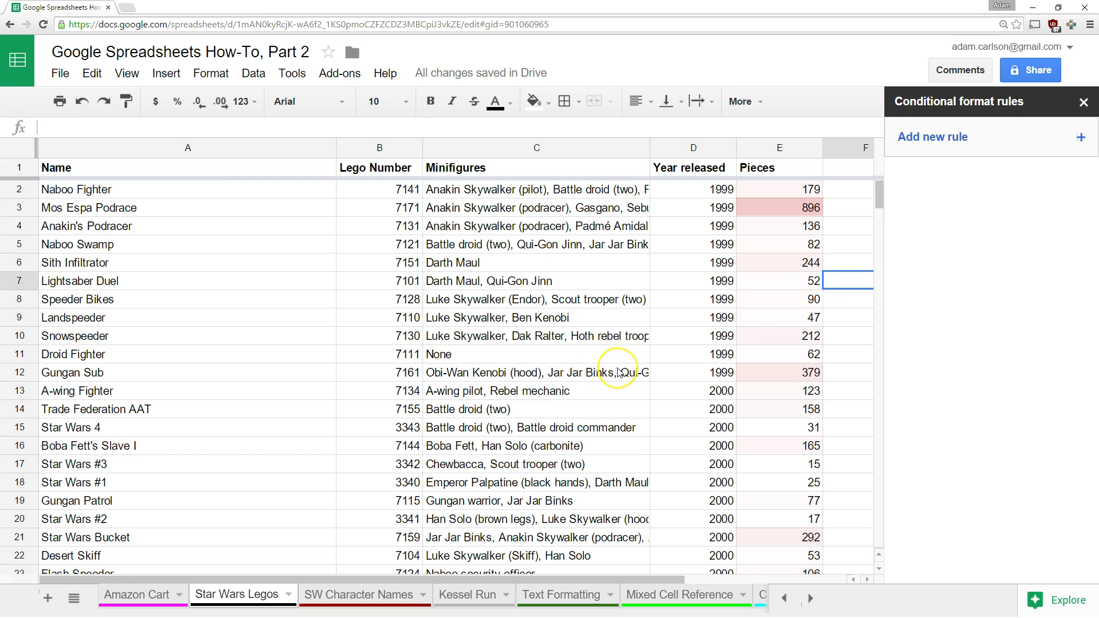
{"action": "scroll", "coordinate": [618, 372], "scroll_direction": "down", "scroll_amount": 2}
{"action": "scroll", "coordinate": [618, 373], "scroll_direction": "down", "scroll_amount": 7}
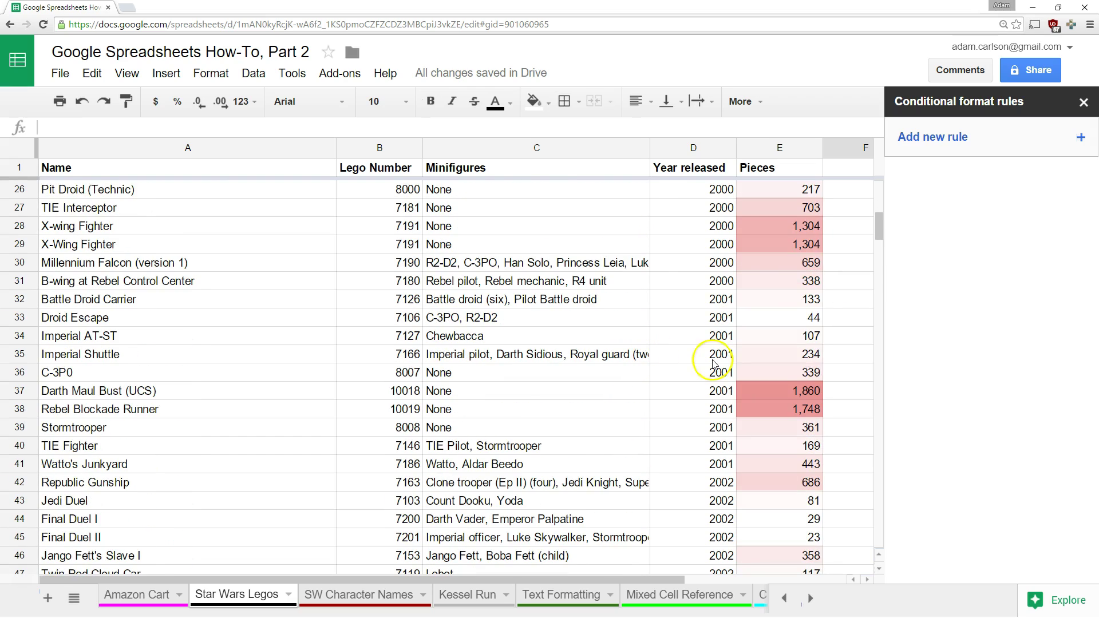
{"action": "scroll", "coordinate": [806, 359], "scroll_direction": "down", "scroll_amount": 4}
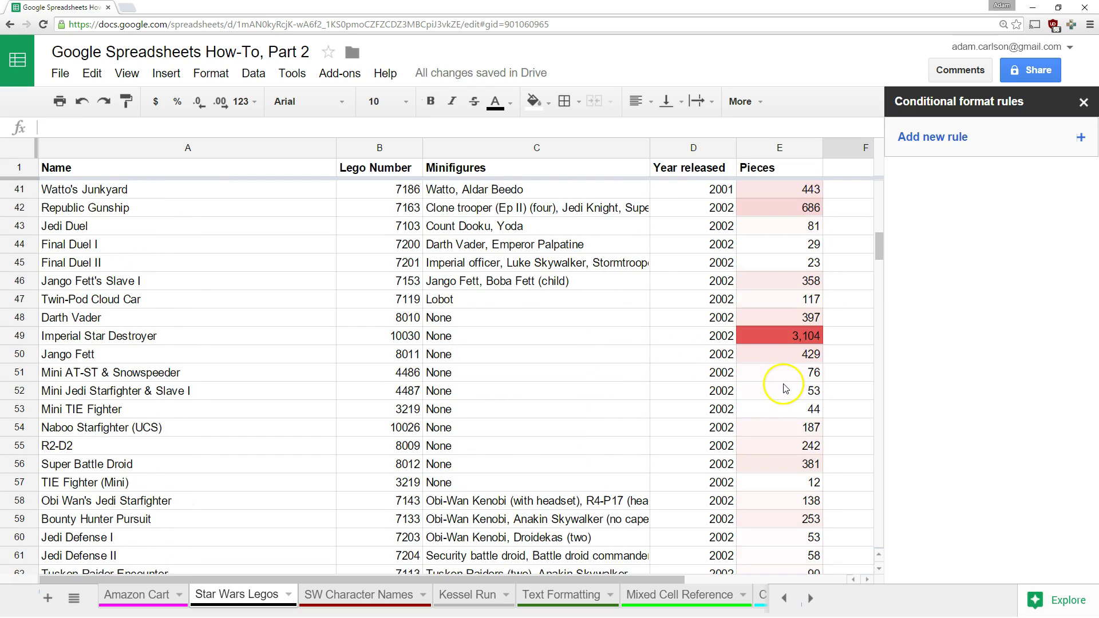
{"action": "scroll", "coordinate": [814, 347], "scroll_direction": "down", "scroll_amount": 8}
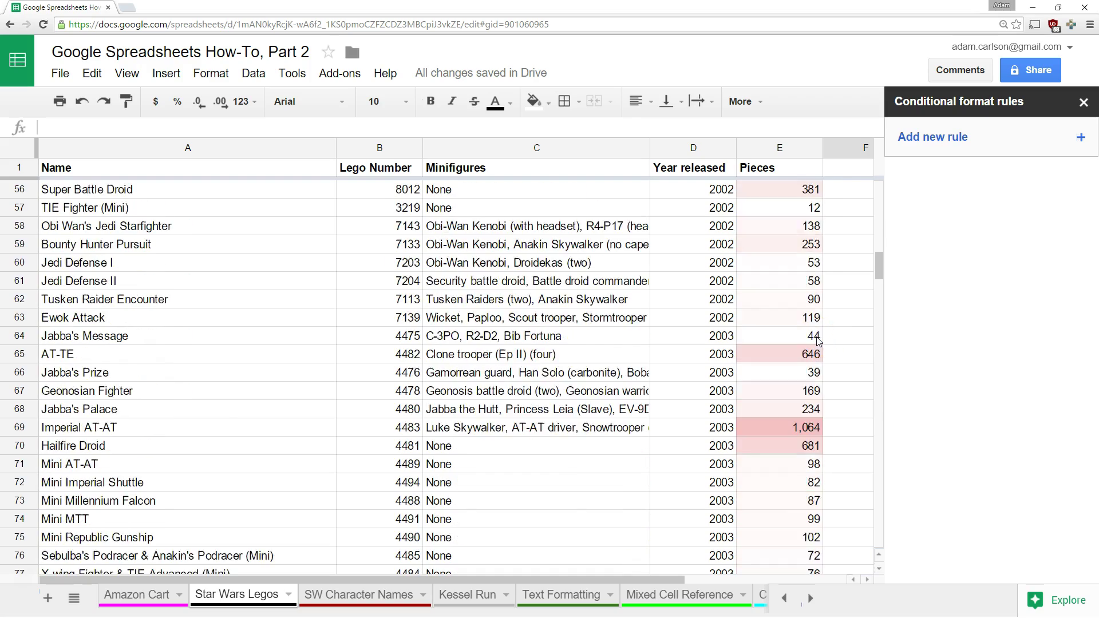
{"action": "scroll", "coordinate": [818, 341], "scroll_direction": "down", "scroll_amount": 1}
{"action": "scroll", "coordinate": [816, 345], "scroll_direction": "down", "scroll_amount": 5}
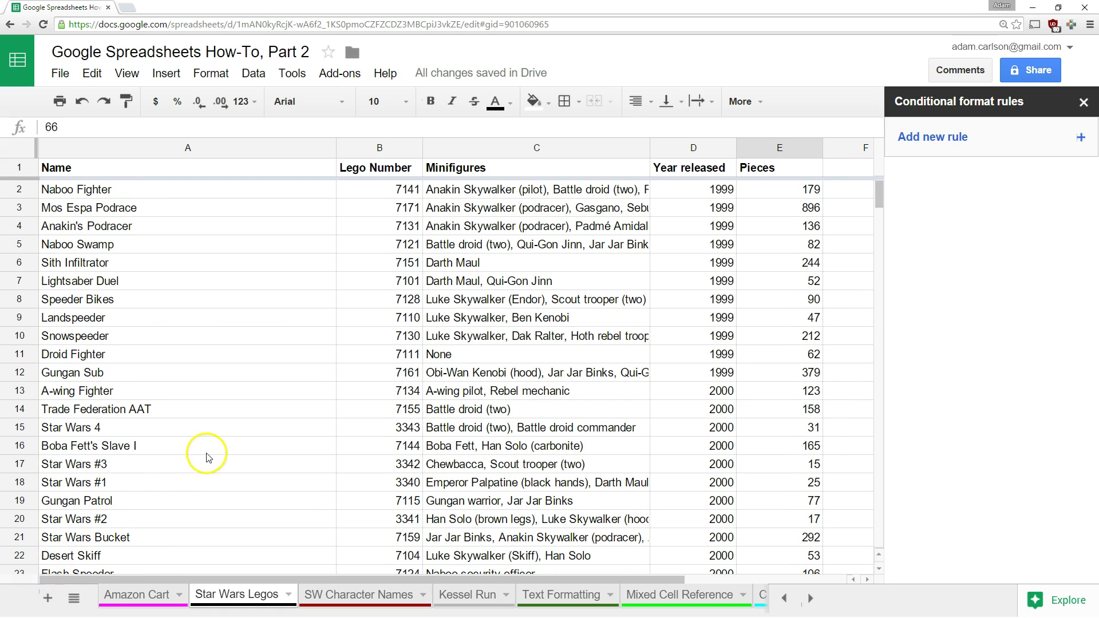
Step: Add a conditional formatting rule to the Lego Number column for cells whose text contains "7??1"
{"action": "left_click", "coordinate": [385, 147]}
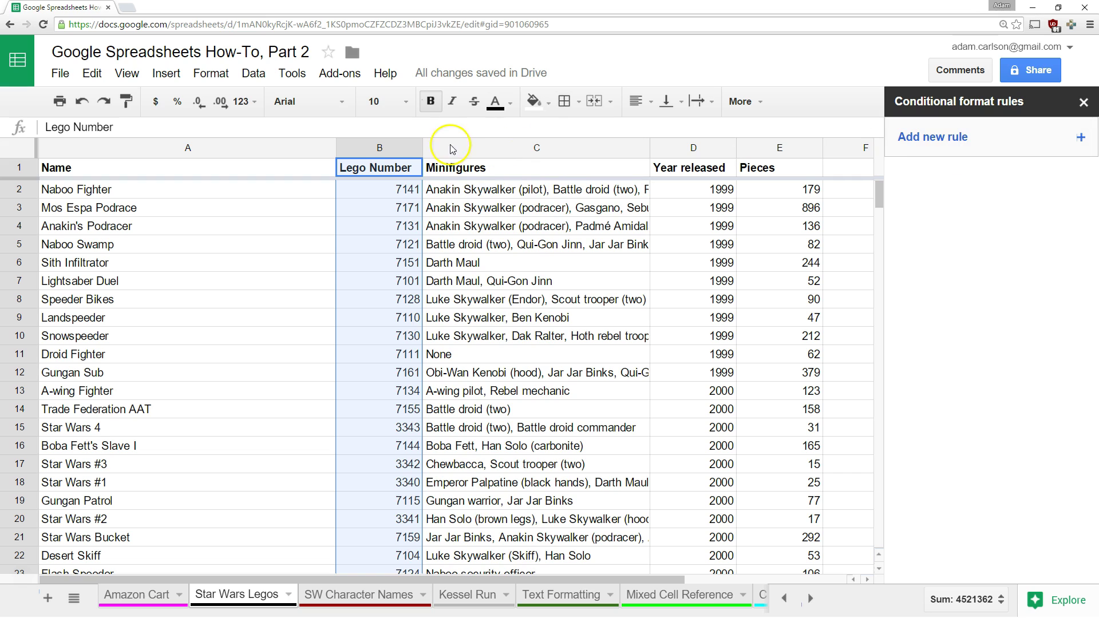
{"action": "right_click", "coordinate": [375, 149]}
{"action": "left_click", "coordinate": [412, 544]}
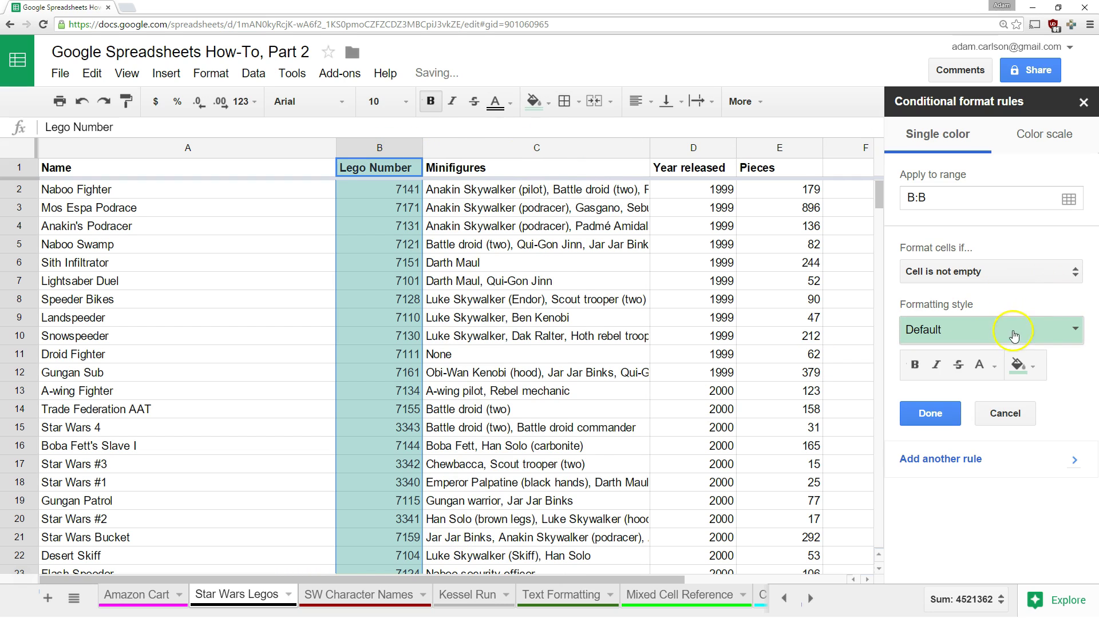
{"action": "left_click", "coordinate": [967, 273]}
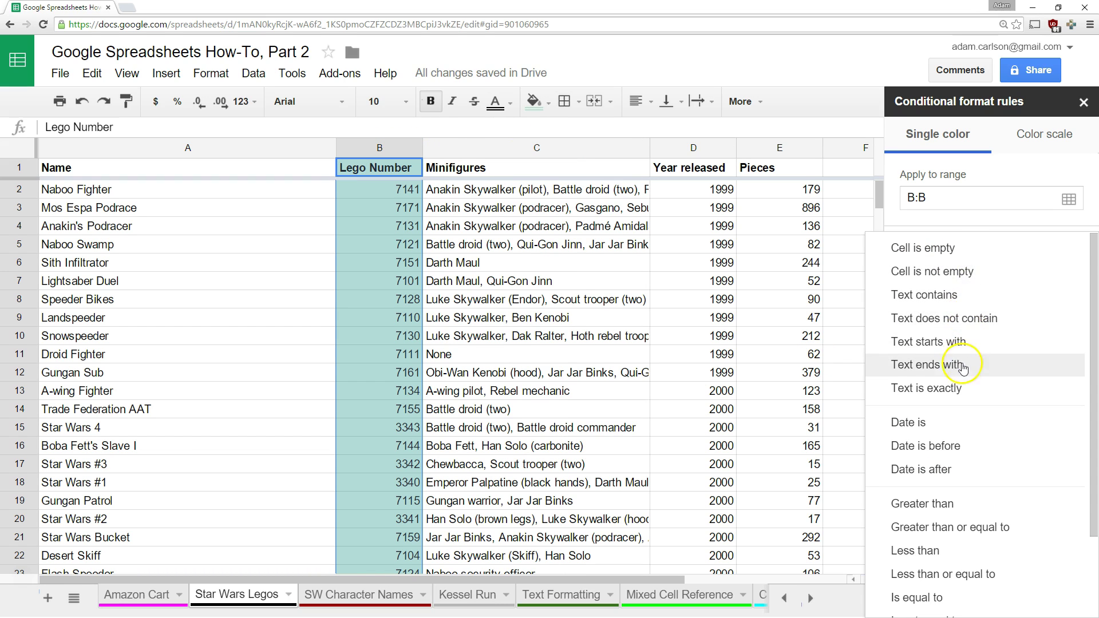
{"action": "left_click", "coordinate": [947, 294]}
{"action": "left_click", "coordinate": [945, 302]}
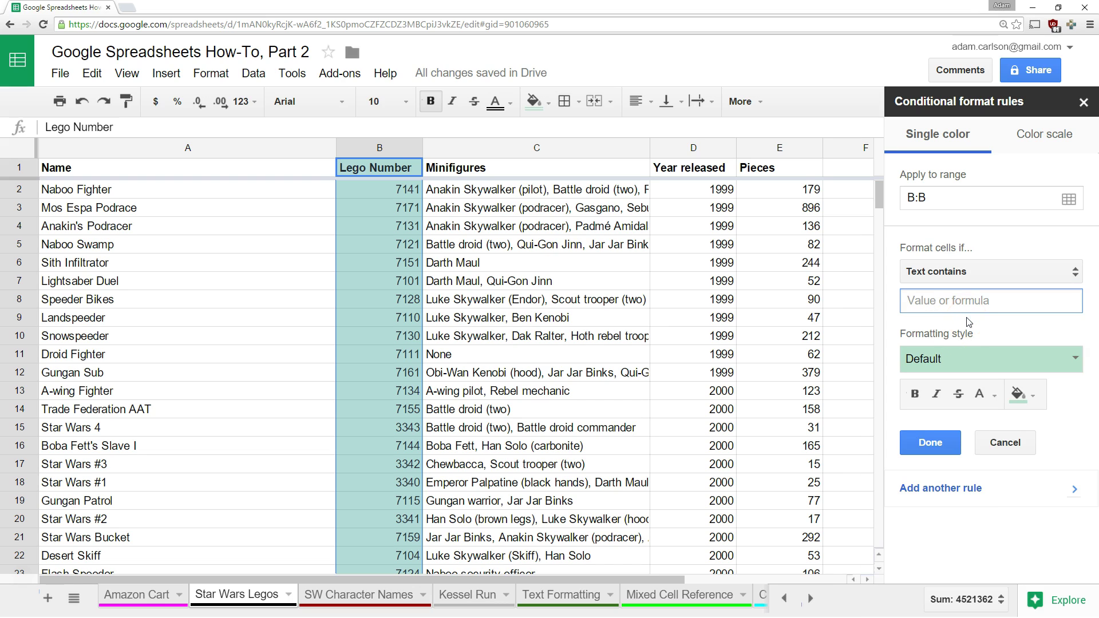
{"action": "type", "text": "7"}
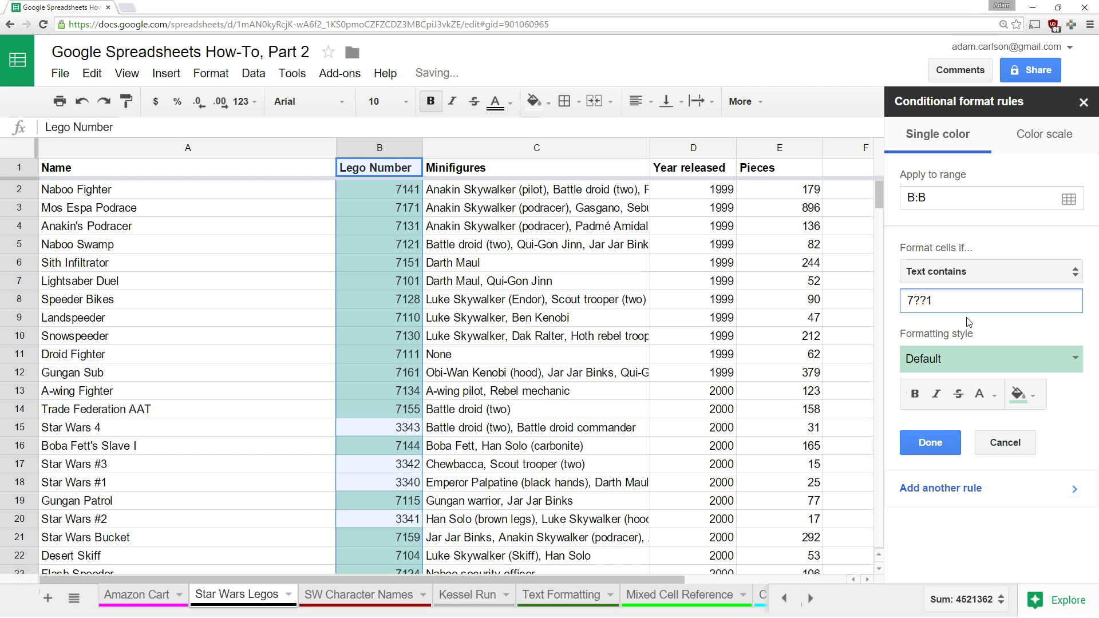
{"action": "left_click", "coordinate": [915, 300]}
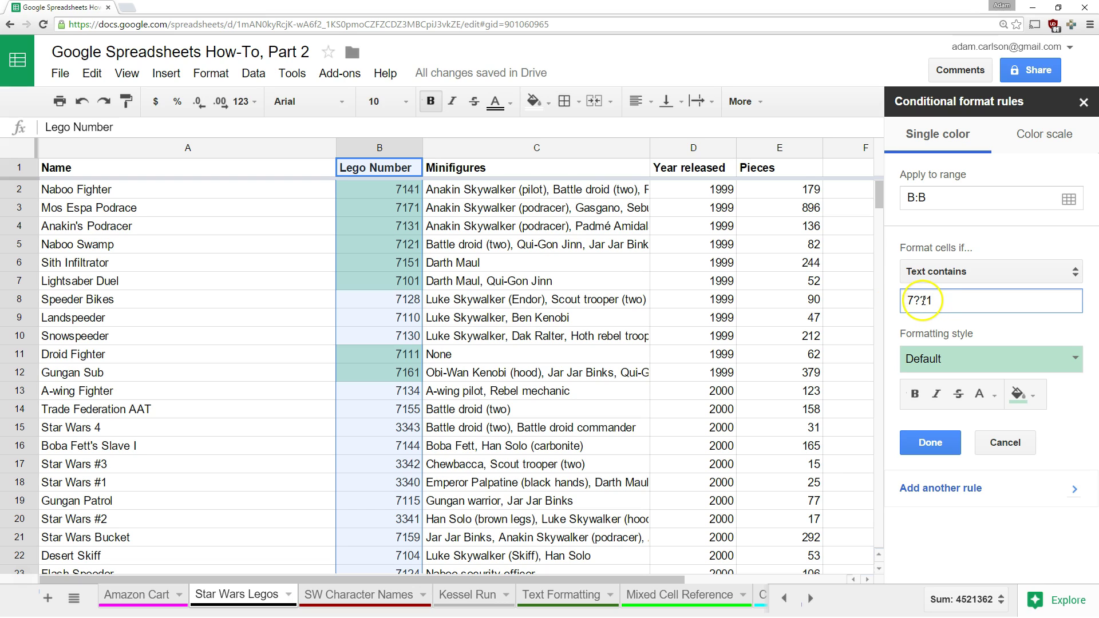
{"action": "left_click", "coordinate": [914, 299]}
Step: Give the "7??1" rule a yellow fill, save it and check the highlighting down the Lego Number column
{"action": "left_click", "coordinate": [1033, 399]}
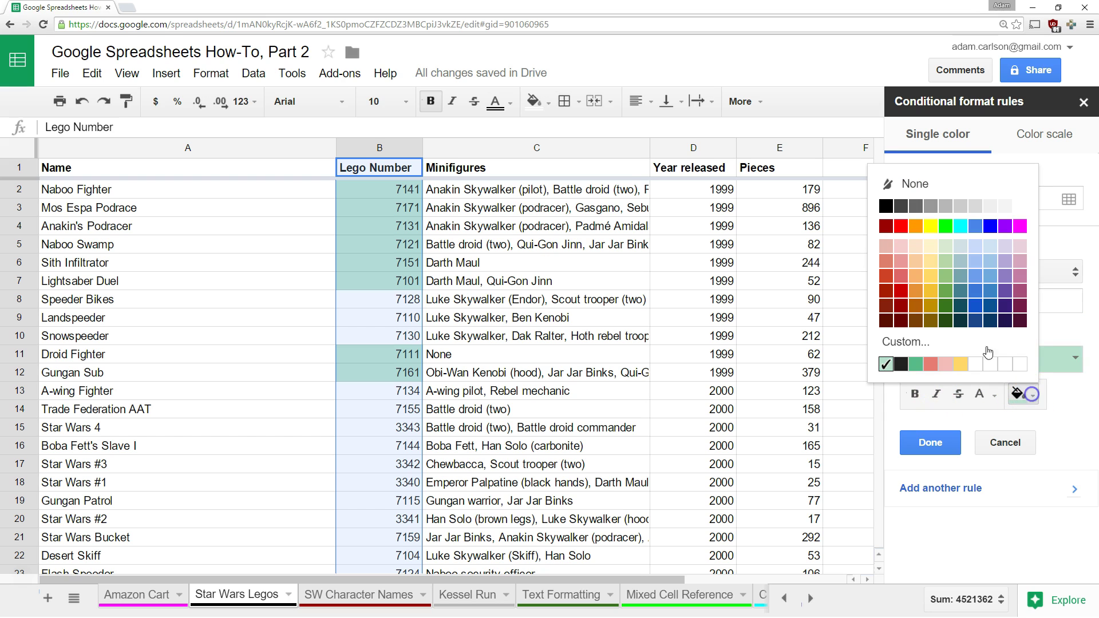
{"action": "left_click", "coordinate": [939, 237]}
{"action": "left_click", "coordinate": [930, 443]}
{"action": "left_click", "coordinate": [543, 391]}
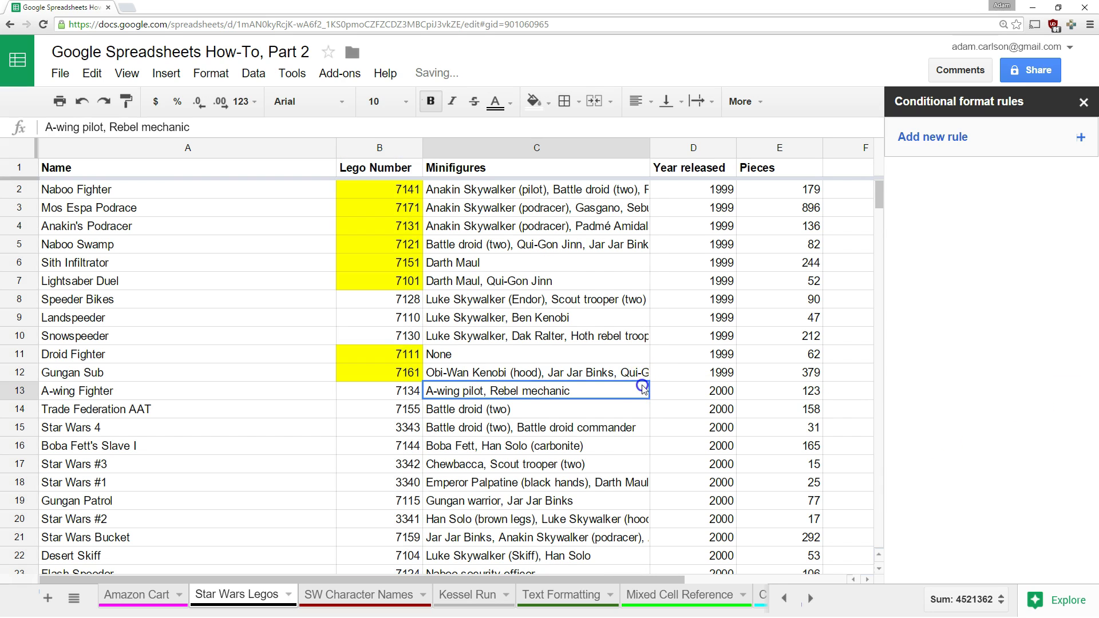
{"action": "scroll", "coordinate": [587, 269], "scroll_direction": "down", "scroll_amount": 10}
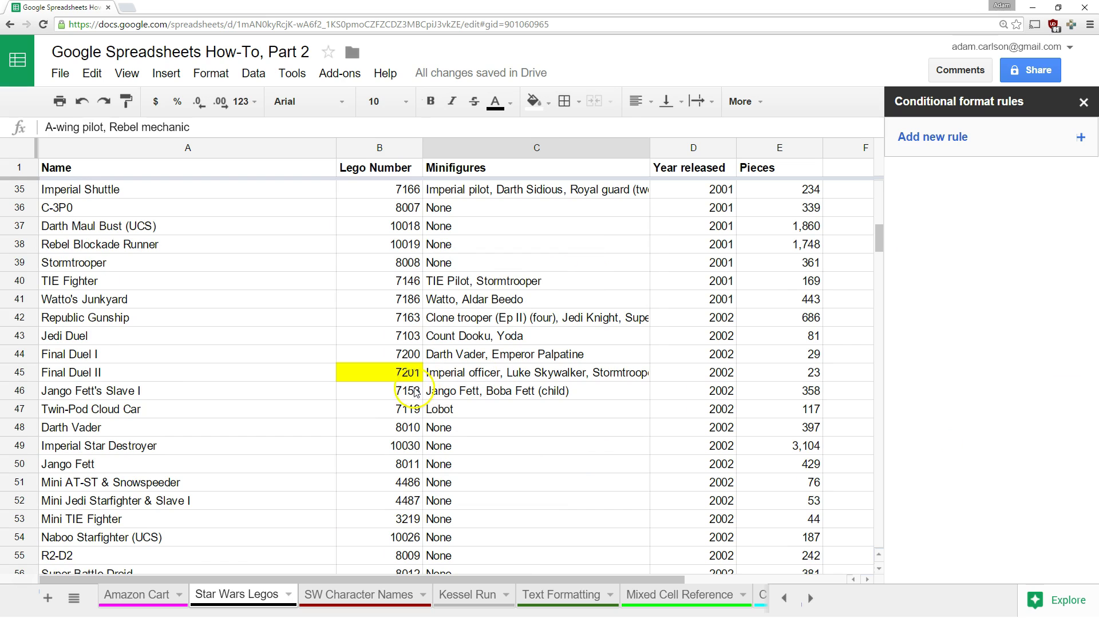
{"action": "scroll", "coordinate": [404, 321], "scroll_direction": "down", "scroll_amount": 12}
{"action": "scroll", "coordinate": [404, 322], "scroll_direction": "down", "scroll_amount": 10}
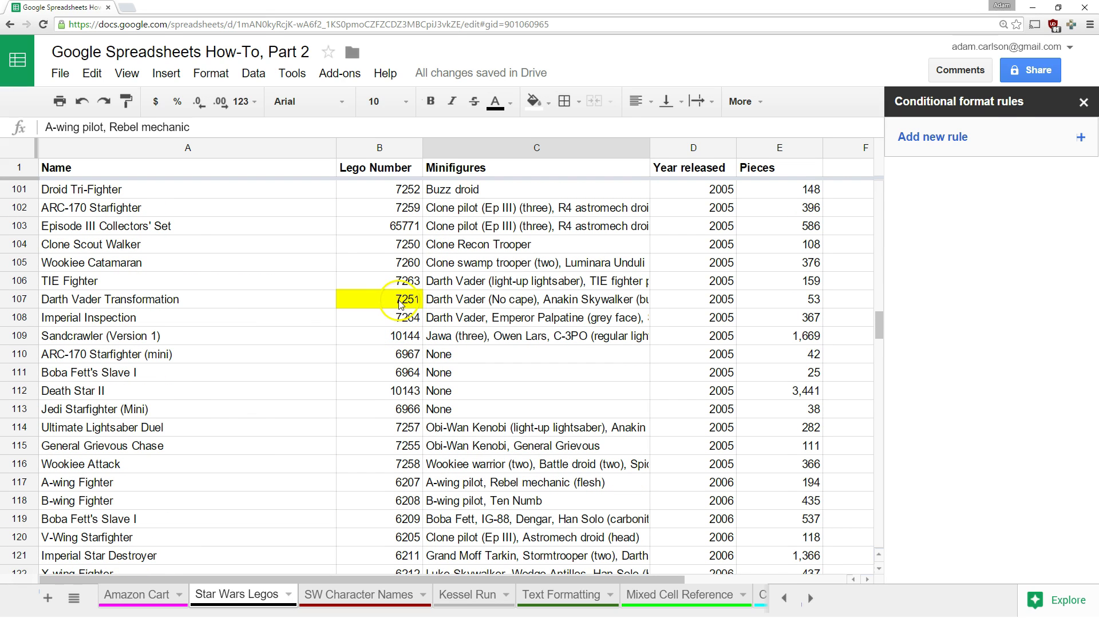
{"action": "left_click_drag", "start_coordinate": [880, 324], "coordinate": [897, 174]}
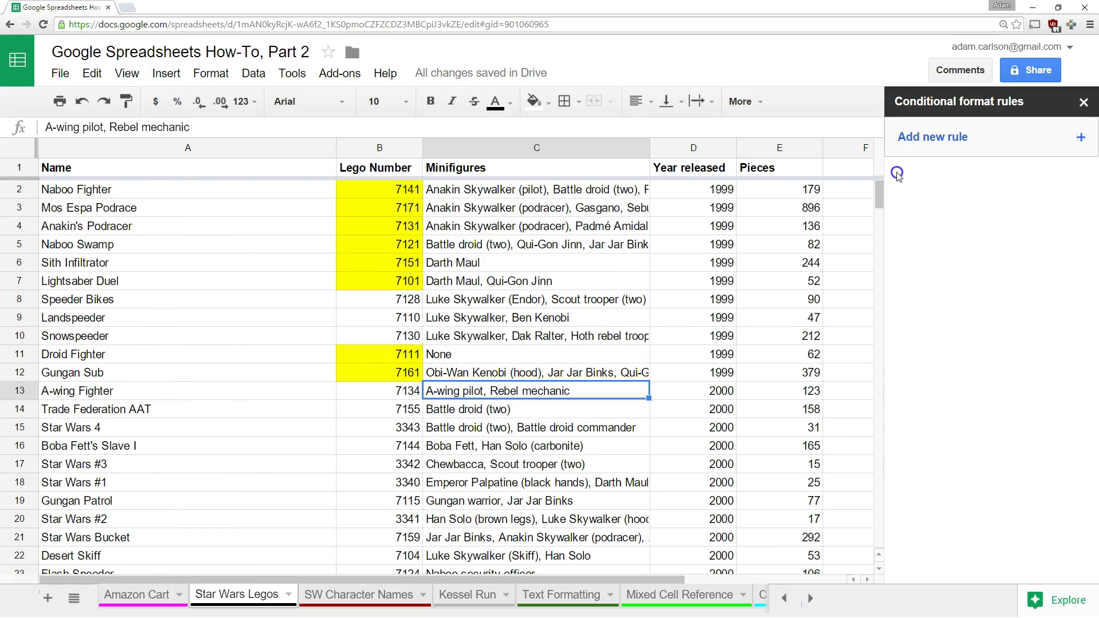
Step: Reopen the Lego Number rule, try "3??3" and "3*3" as its text values, and check the highlighting down the column
{"action": "left_click", "coordinate": [399, 281]}
{"action": "left_click", "coordinate": [915, 298]}
{"action": "double_click", "coordinate": [915, 299]}
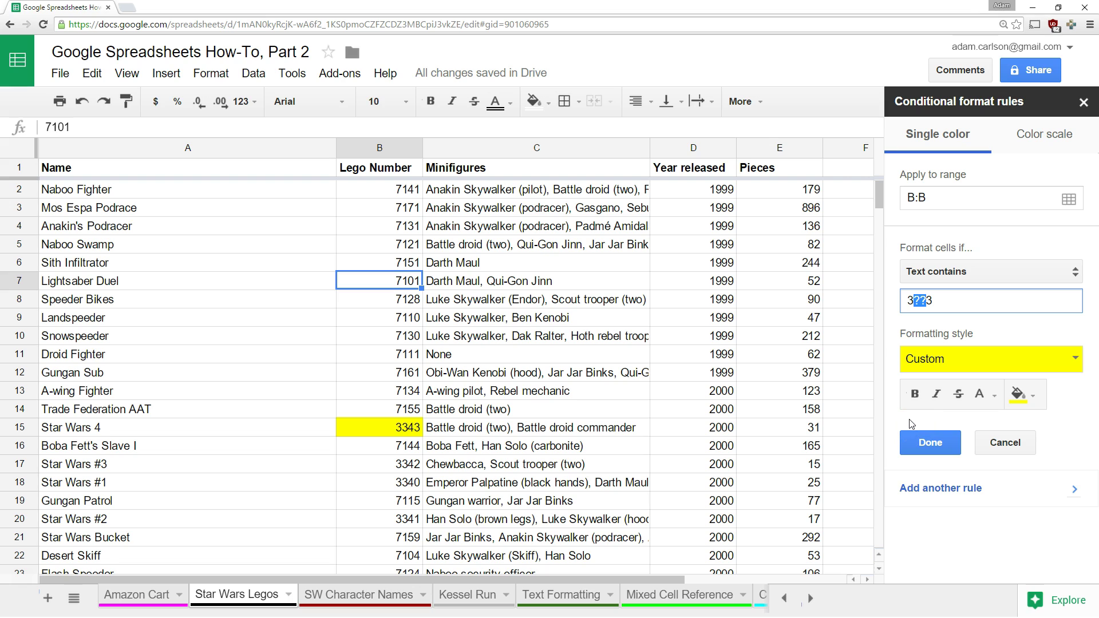
{"action": "type", "text": "*"}
{"action": "left_click", "coordinate": [916, 299]}
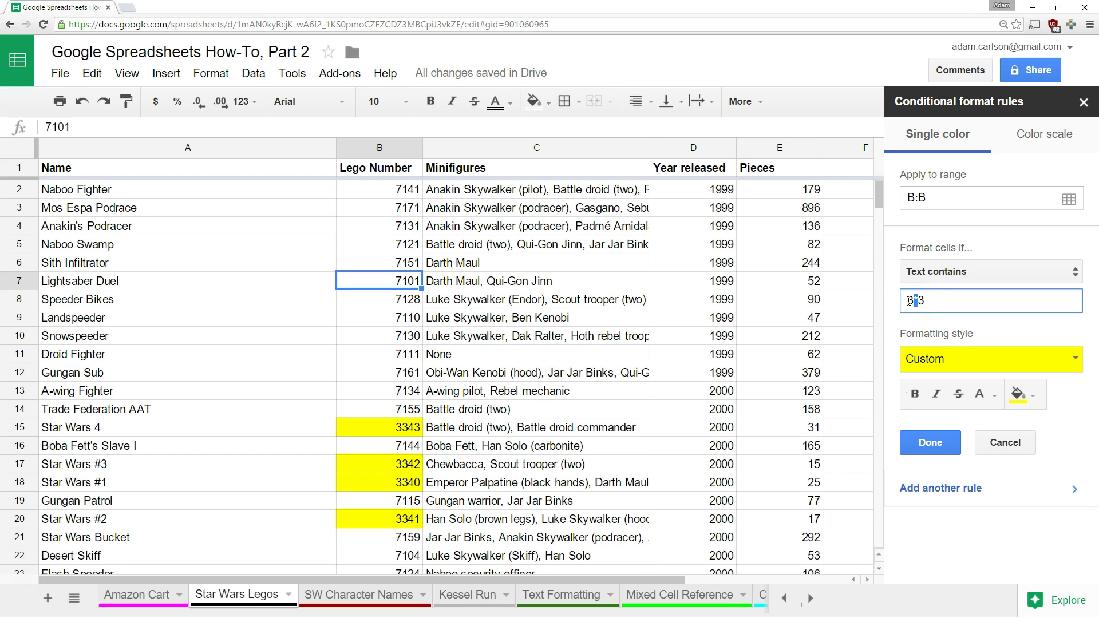
{"action": "left_click", "coordinate": [910, 301]}
{"action": "left_click_drag", "start_coordinate": [878, 197], "coordinate": [873, 262]}
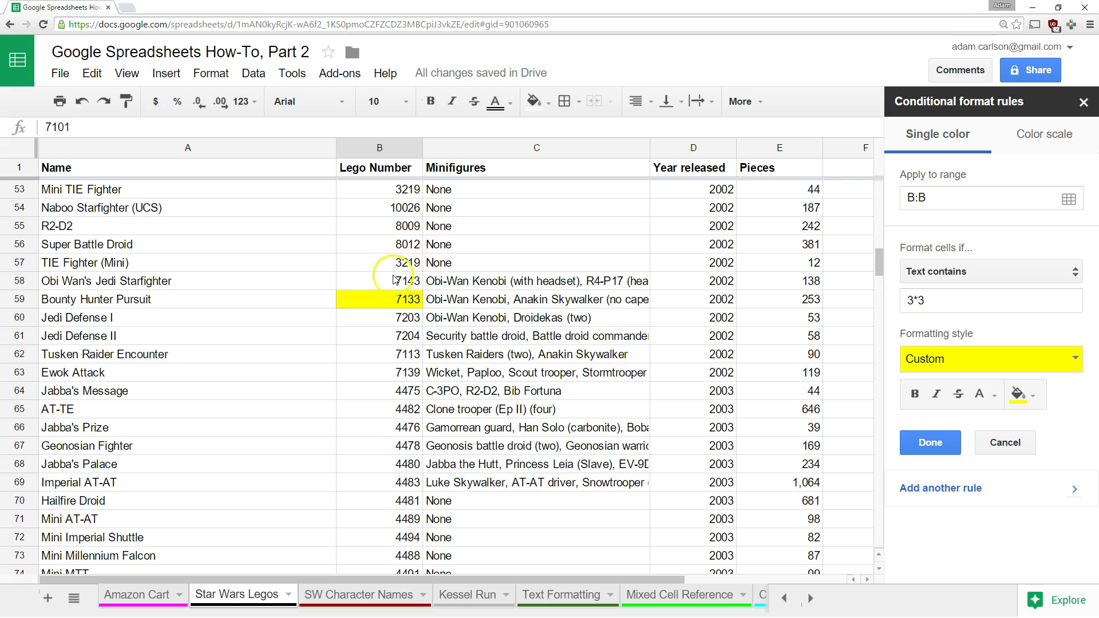
{"action": "left_click_drag", "start_coordinate": [876, 257], "coordinate": [884, 195]}
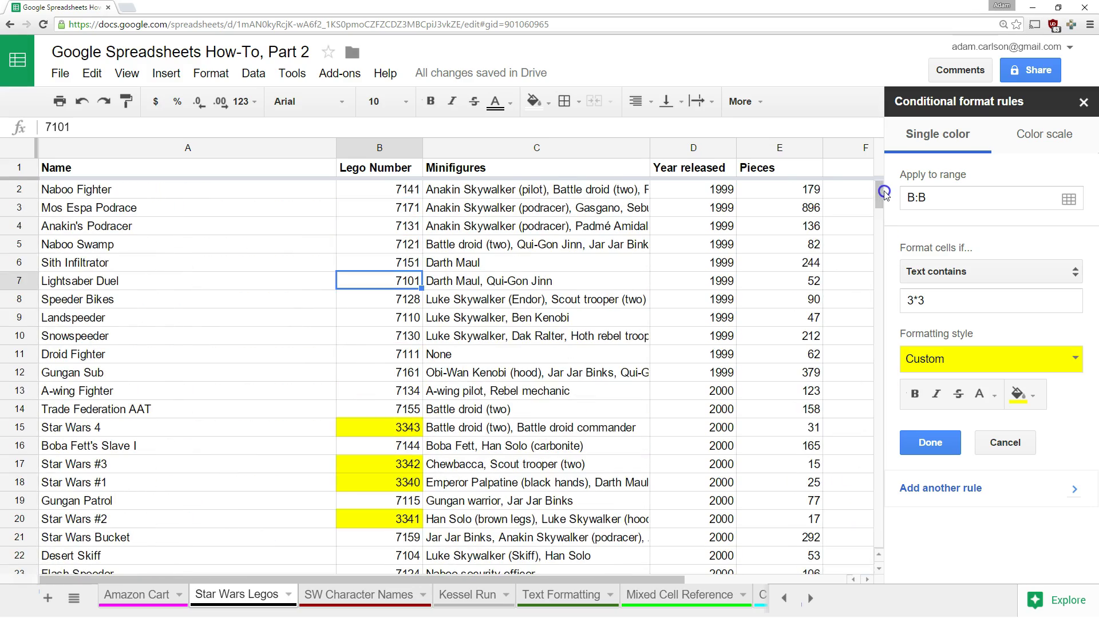
{"action": "left_click", "coordinate": [917, 300]}
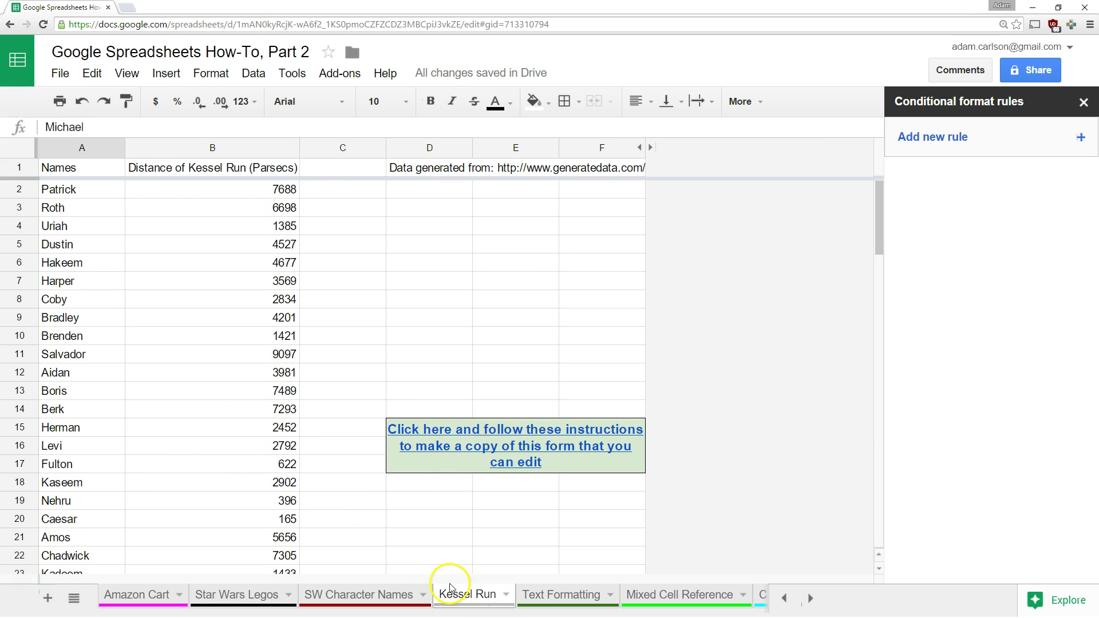
Step: Add a conditional formatting rule to the Names column of the Kessel Run sheet with the custom formula "=B:B<12"
{"action": "scroll", "coordinate": [121, 273], "scroll_direction": "down", "scroll_amount": 6}
{"action": "scroll", "coordinate": [121, 273], "scroll_direction": "up", "scroll_amount": 6}
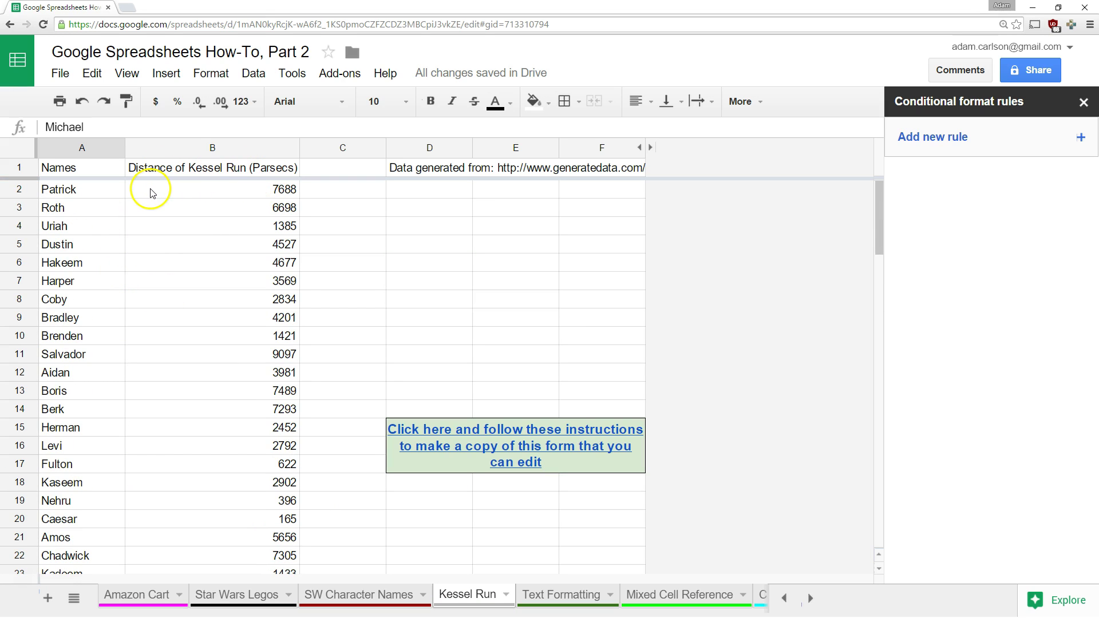
{"action": "left_click", "coordinate": [82, 150]}
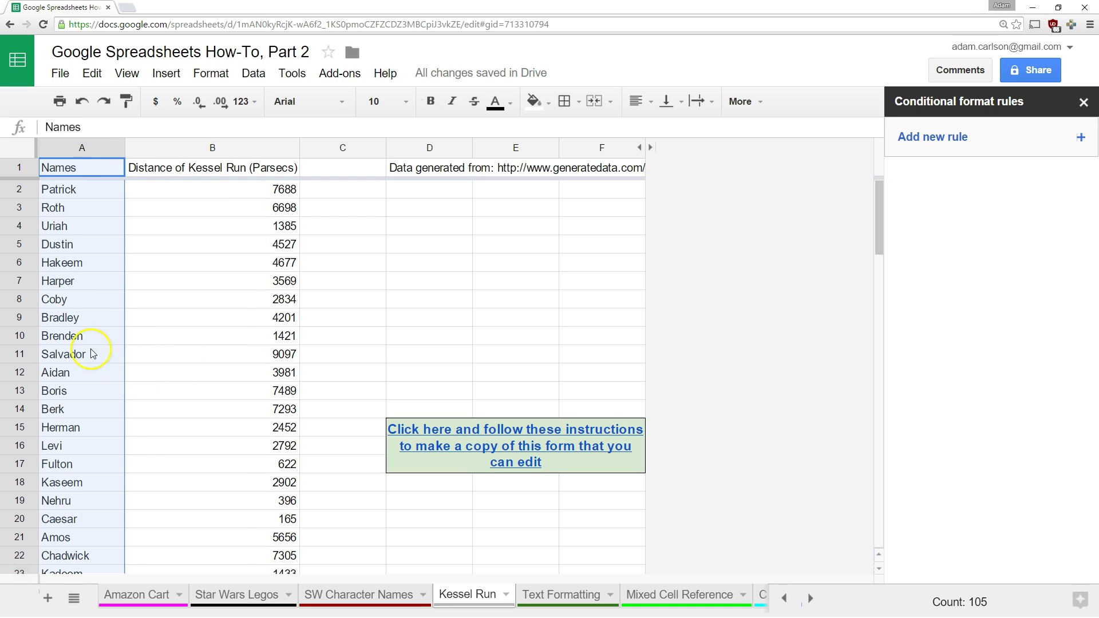
{"action": "right_click", "coordinate": [74, 288]}
{"action": "scroll", "coordinate": [137, 550], "scroll_direction": "down", "scroll_amount": 3}
{"action": "left_click", "coordinate": [128, 574]}
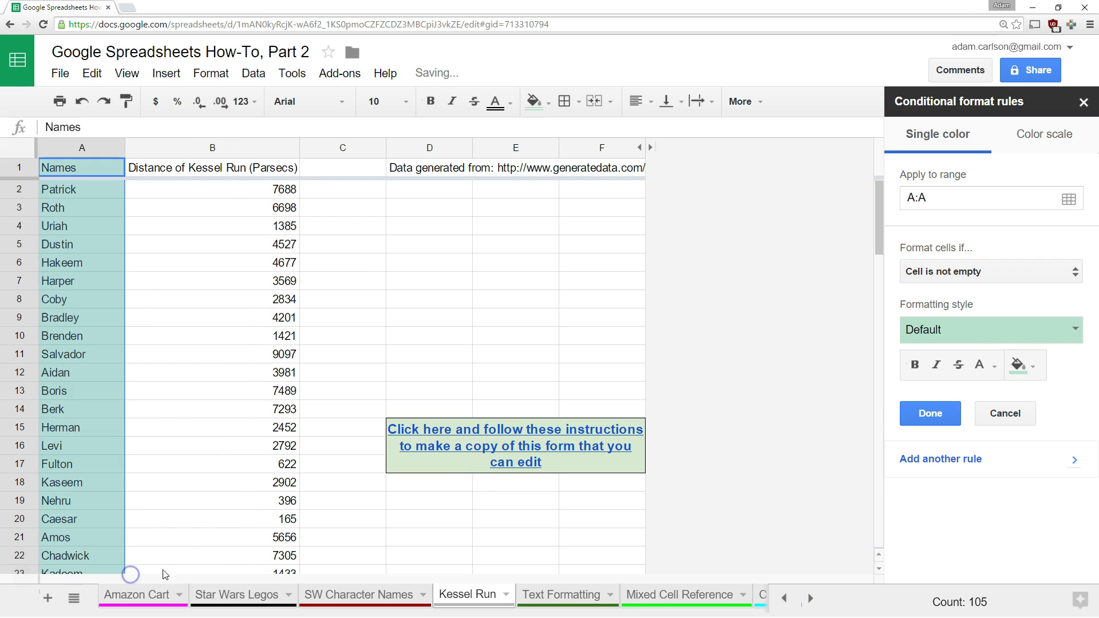
{"action": "left_click", "coordinate": [986, 281]}
{"action": "scroll", "coordinate": [981, 216], "scroll_direction": "down", "scroll_amount": 2}
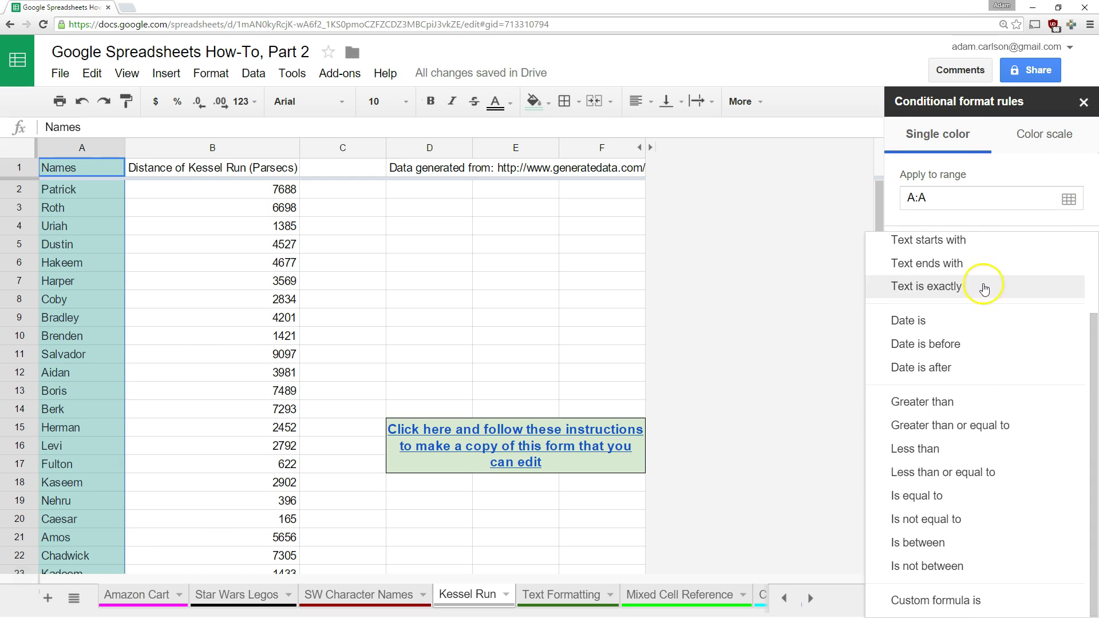
{"action": "left_click", "coordinate": [929, 607]}
{"action": "left_click", "coordinate": [950, 309]}
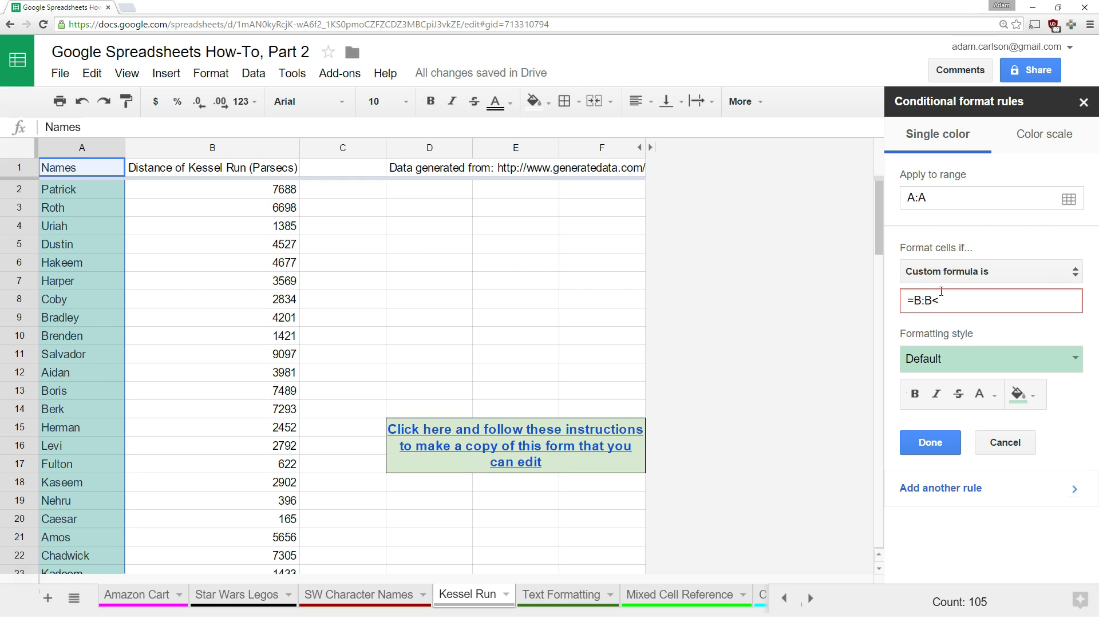
Step: Give the "=B:B<12" rule a yellow fill, save it and check the highlighting down the Names column
{"action": "left_click", "coordinate": [1019, 397]}
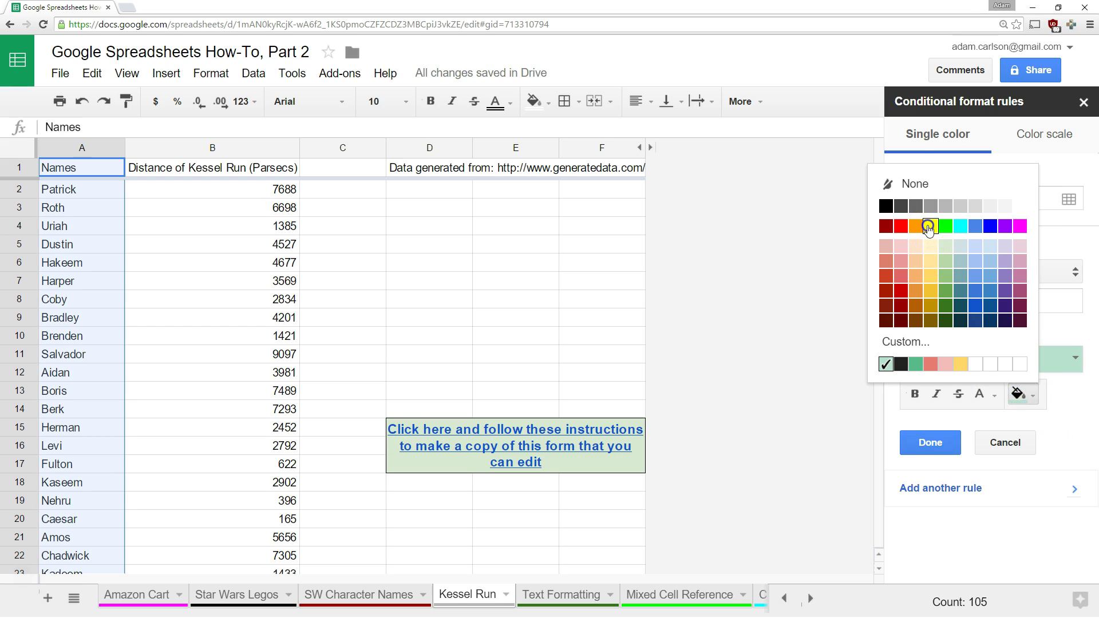
{"action": "left_click", "coordinate": [925, 228]}
{"action": "left_click", "coordinate": [933, 444]}
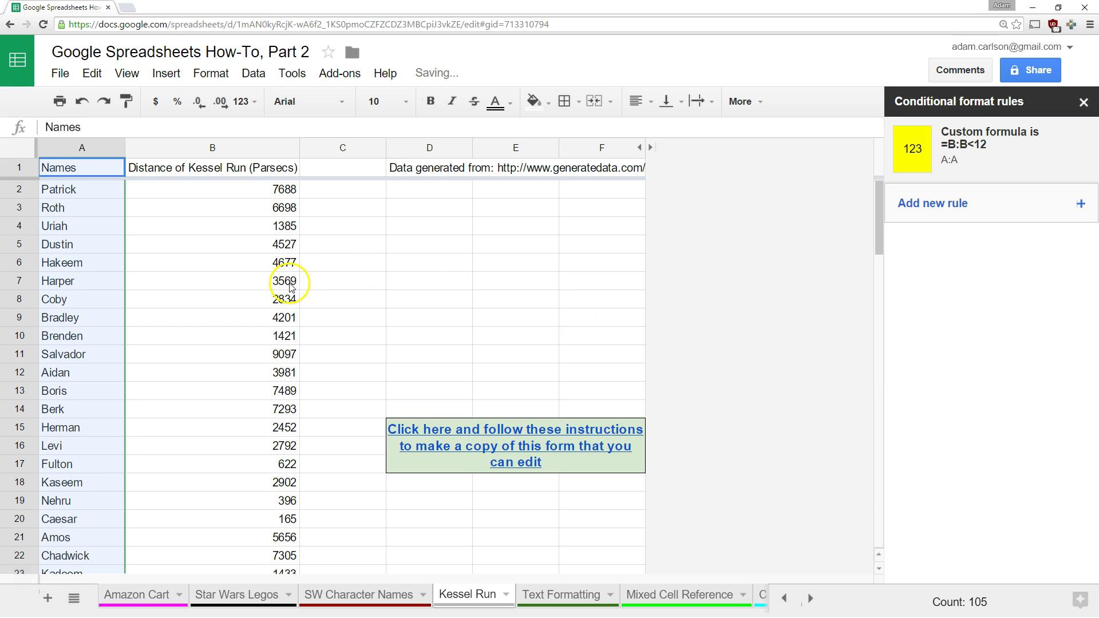
{"action": "left_click", "coordinate": [188, 283]}
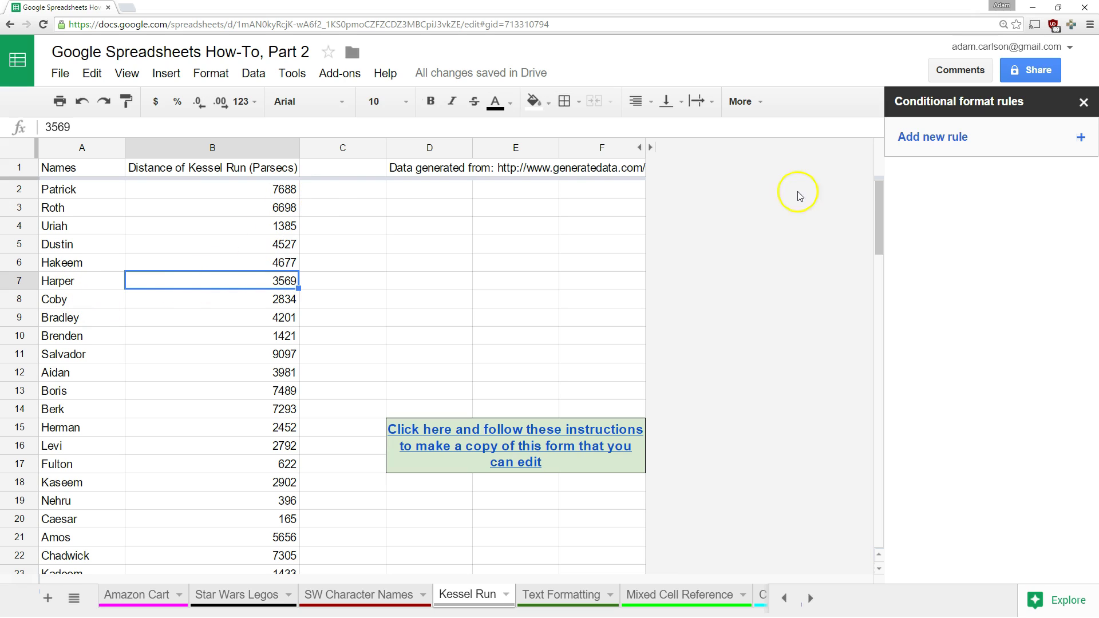
{"action": "left_click", "coordinate": [882, 196]}
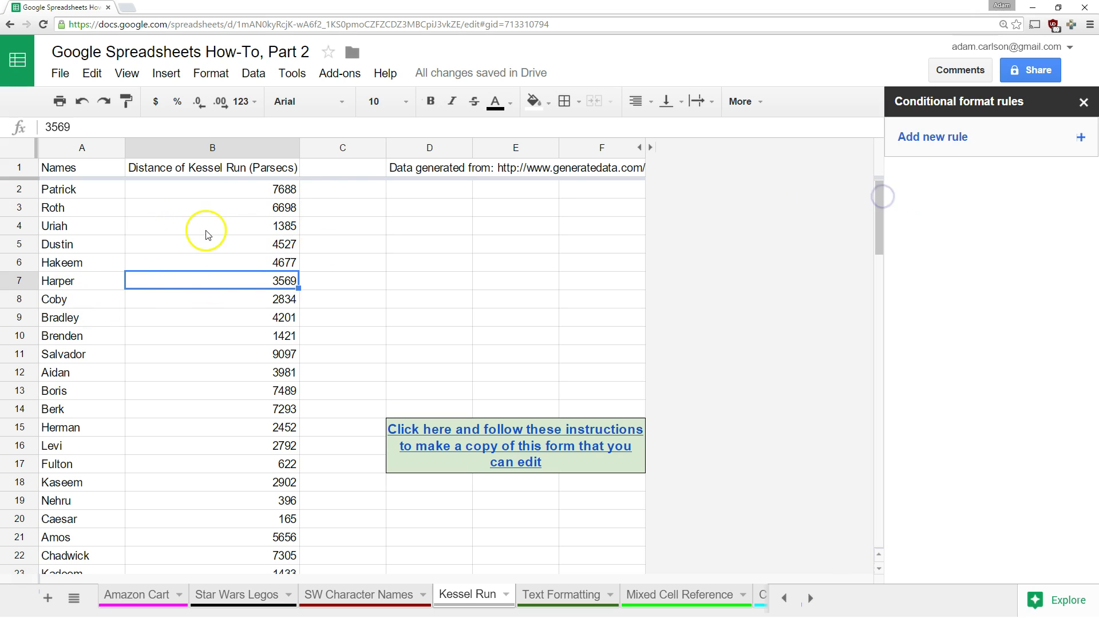
{"action": "left_click_drag", "start_coordinate": [878, 212], "coordinate": [875, 277]}
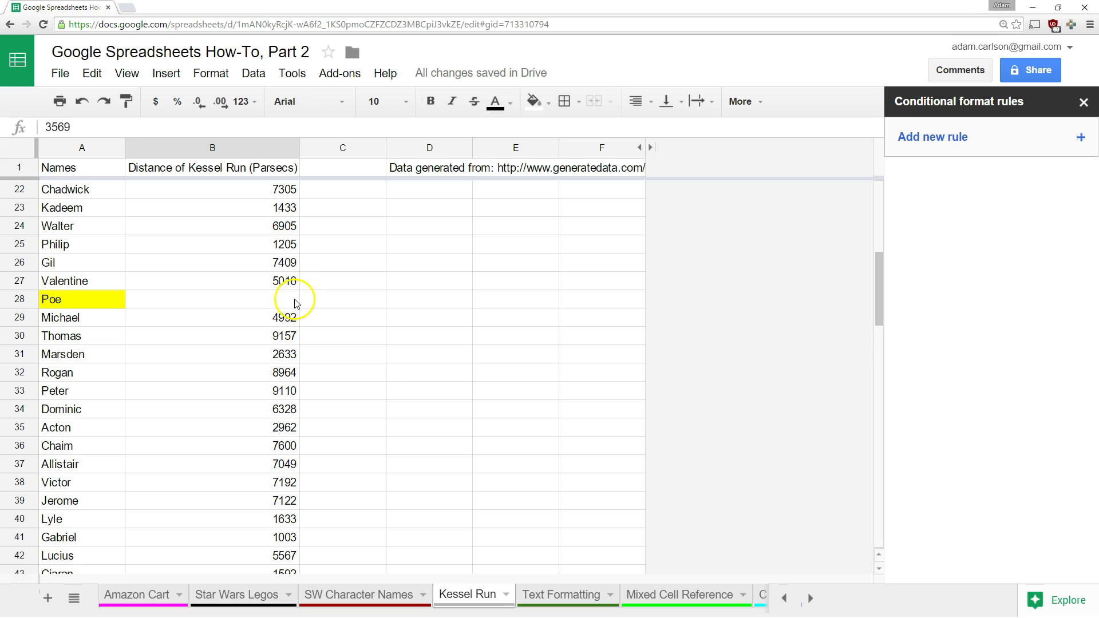
{"action": "left_click_drag", "start_coordinate": [878, 275], "coordinate": [875, 496]}
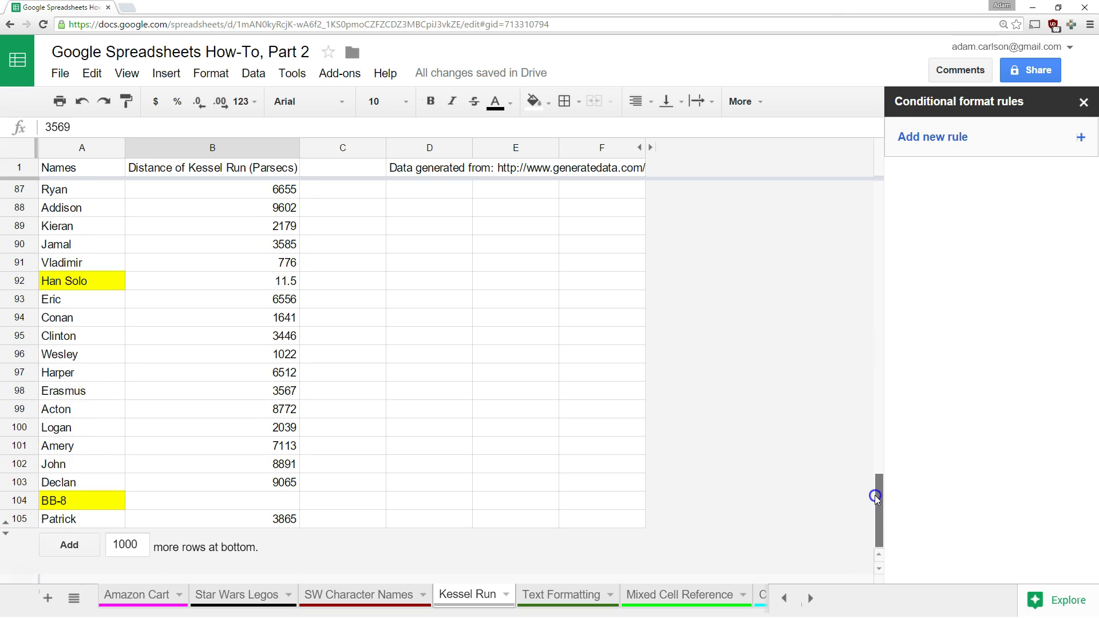
Step: Test the rule by changing Han Solo's Kessel Run distance to 13, and undo that change
{"action": "left_click", "coordinate": [54, 286]}
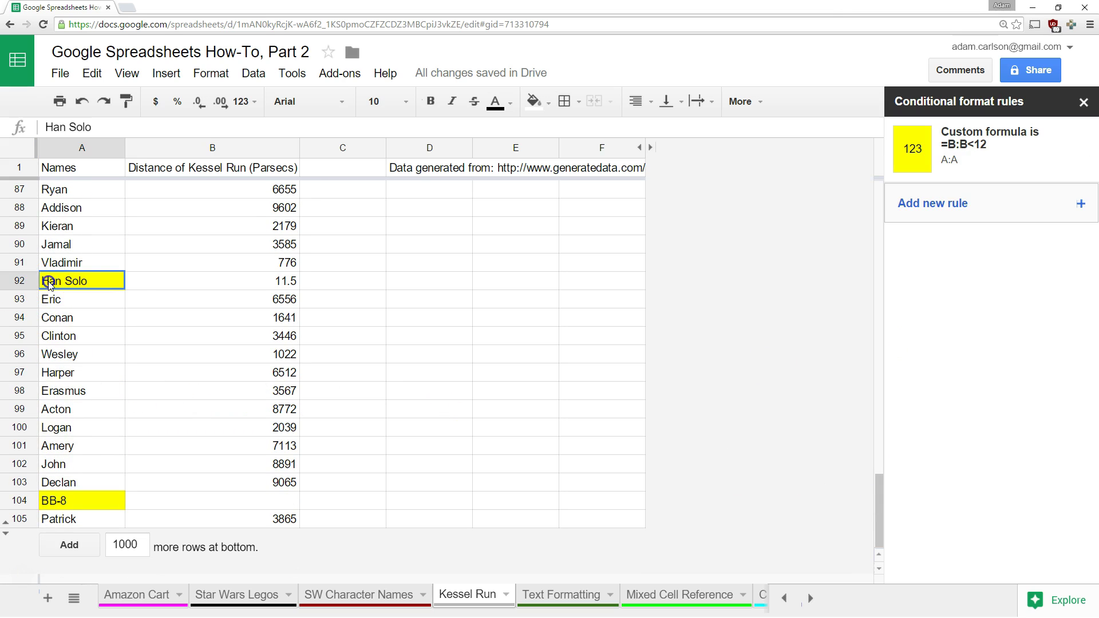
{"action": "left_click", "coordinate": [269, 281]}
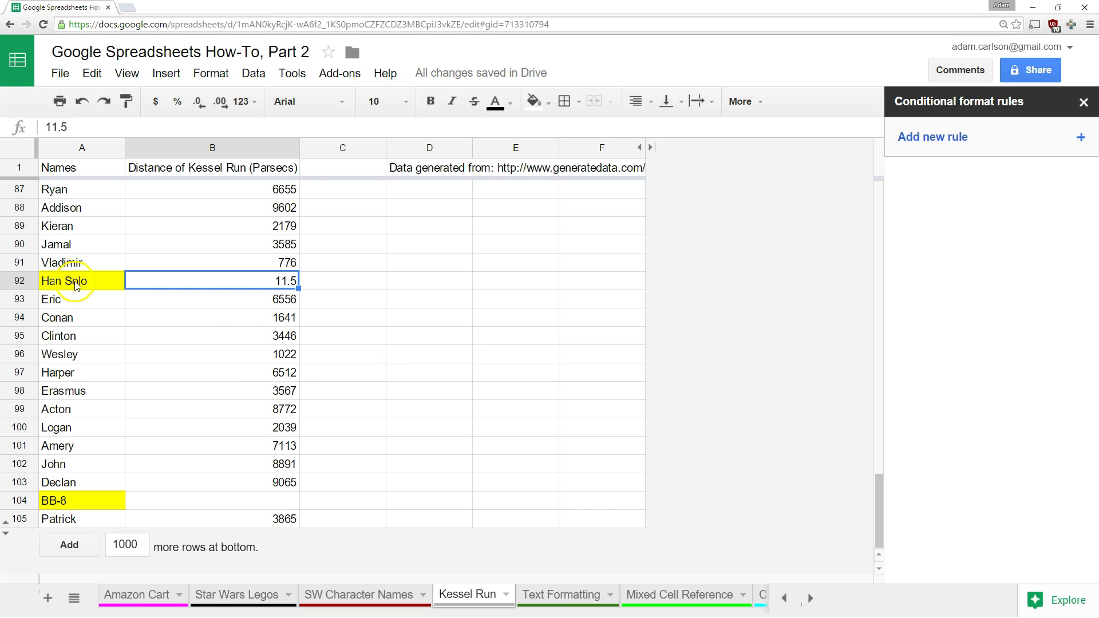
{"action": "left_click", "coordinate": [279, 281]}
{"action": "type", "text": "13"}
{"action": "key", "text": "Return"}
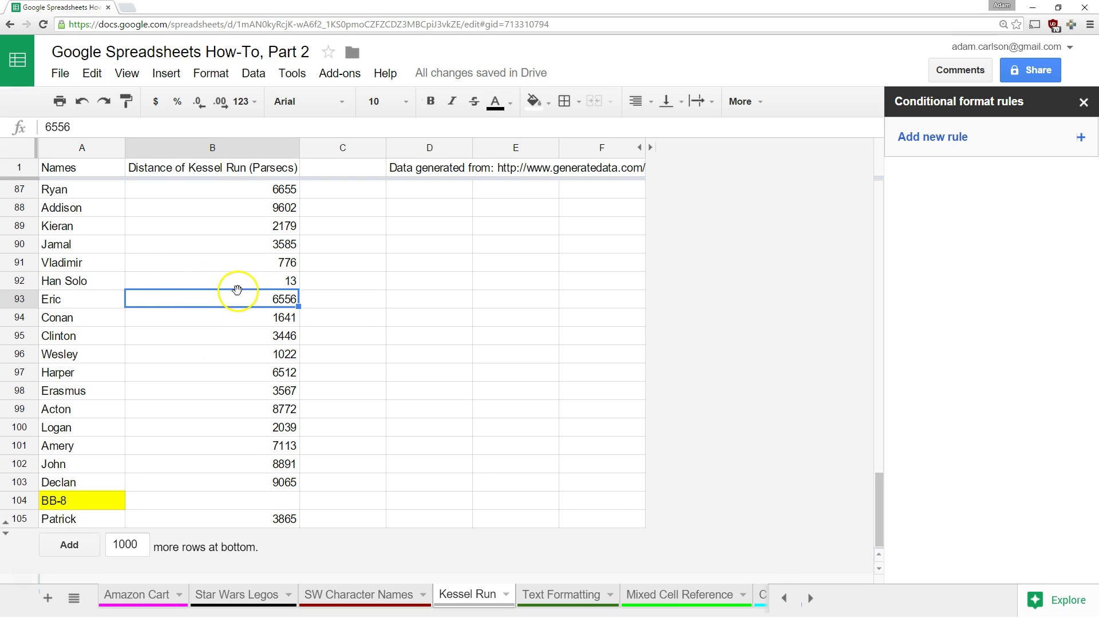
{"action": "key", "text": "ctrl+z"}
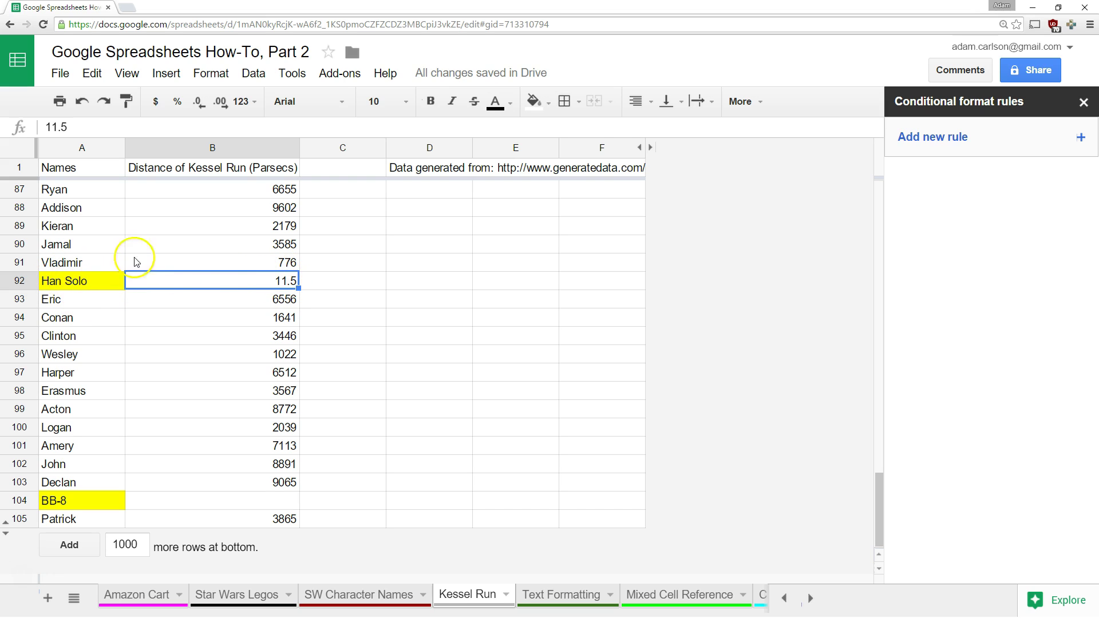
Step: Undo the rule's yellow fill and delete the "=B:B<12" rule from the Names column
{"action": "key", "text": "ctrl+z"}
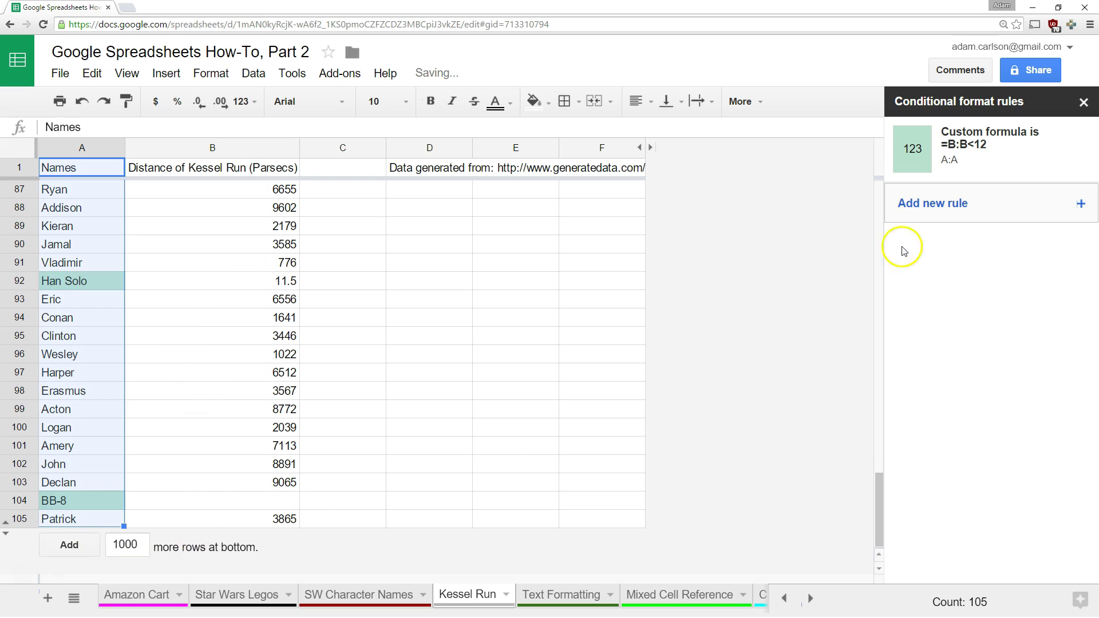
{"action": "mouse_move", "coordinate": [1075, 148]}
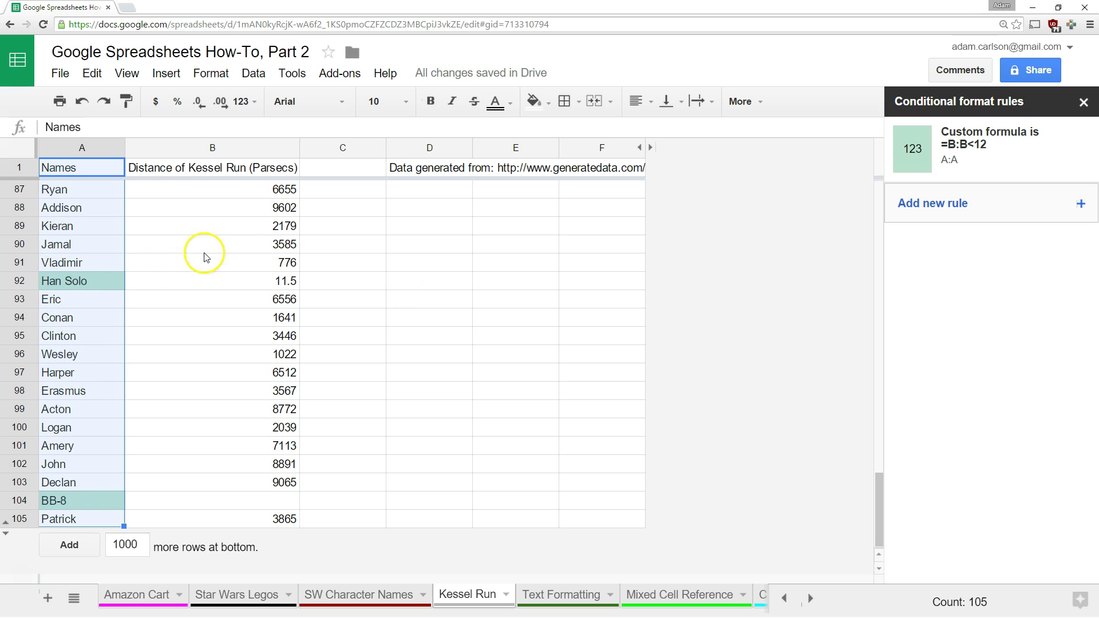
{"action": "left_click", "coordinate": [1076, 149]}
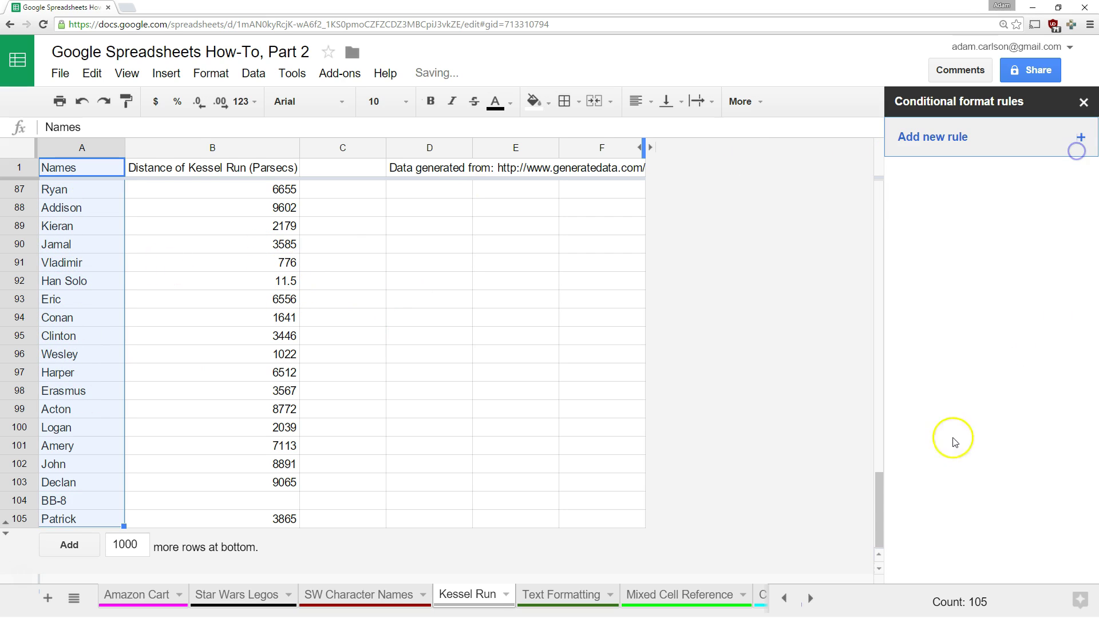
{"action": "left_click_drag", "start_coordinate": [880, 500], "coordinate": [879, 208]}
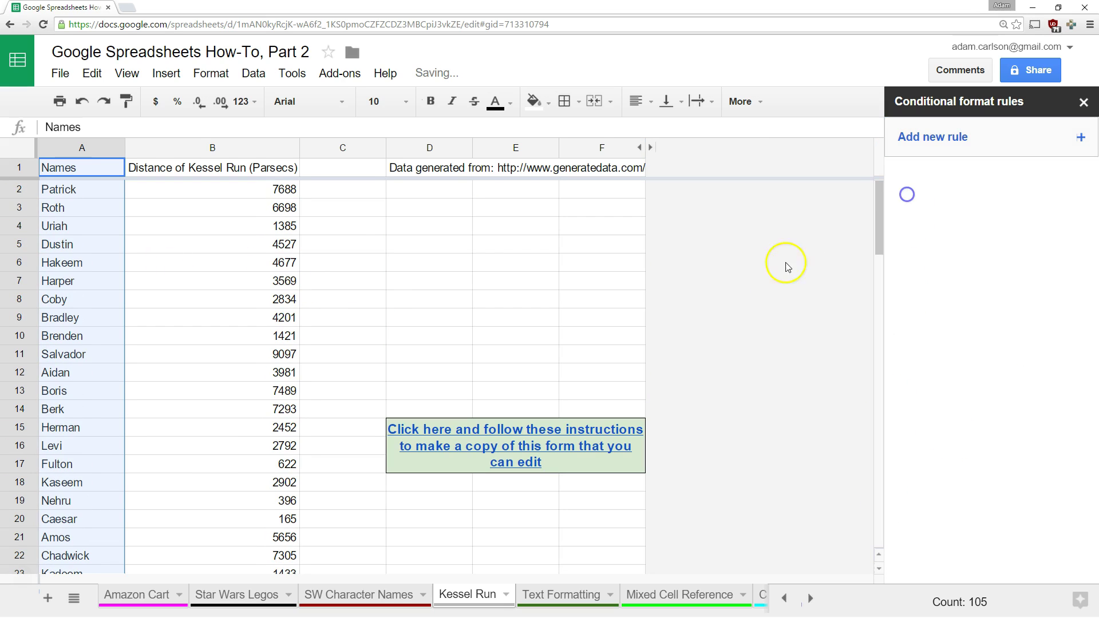
{"action": "left_click", "coordinate": [311, 289]}
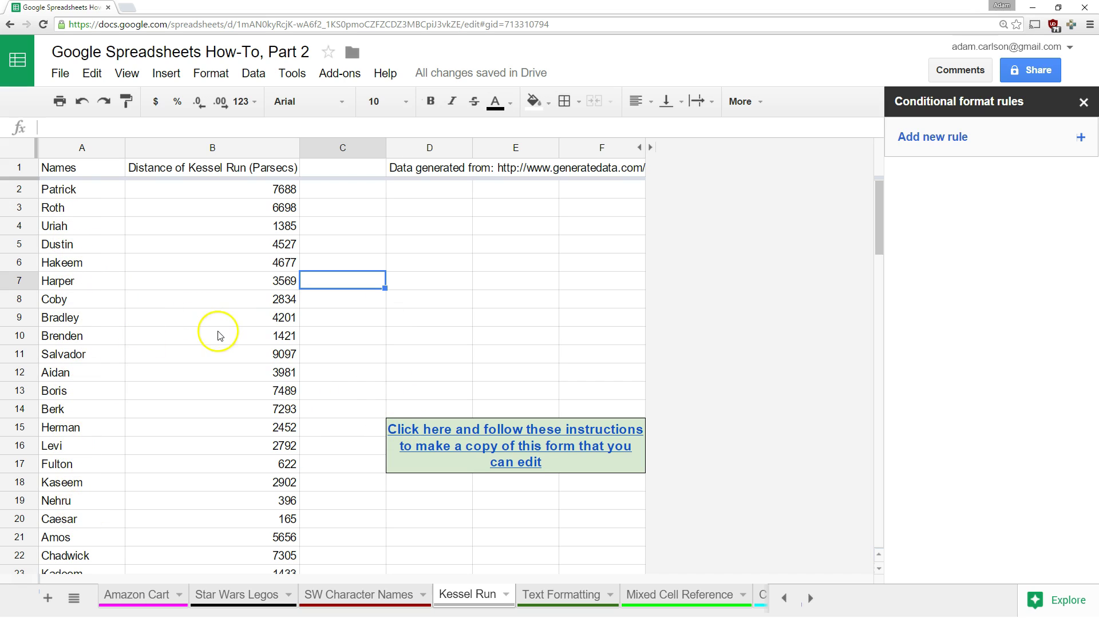
Step: Add a conditional formatting rule to the Names column with the custom formula "=isblank(B:B)"
{"action": "left_click", "coordinate": [83, 148]}
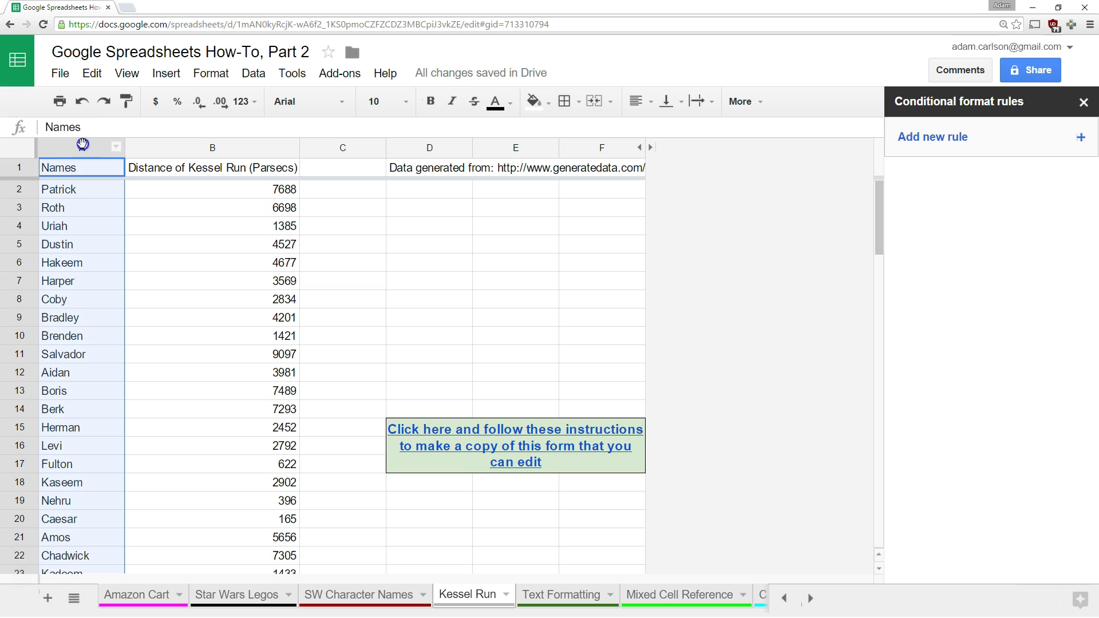
{"action": "right_click", "coordinate": [83, 146]}
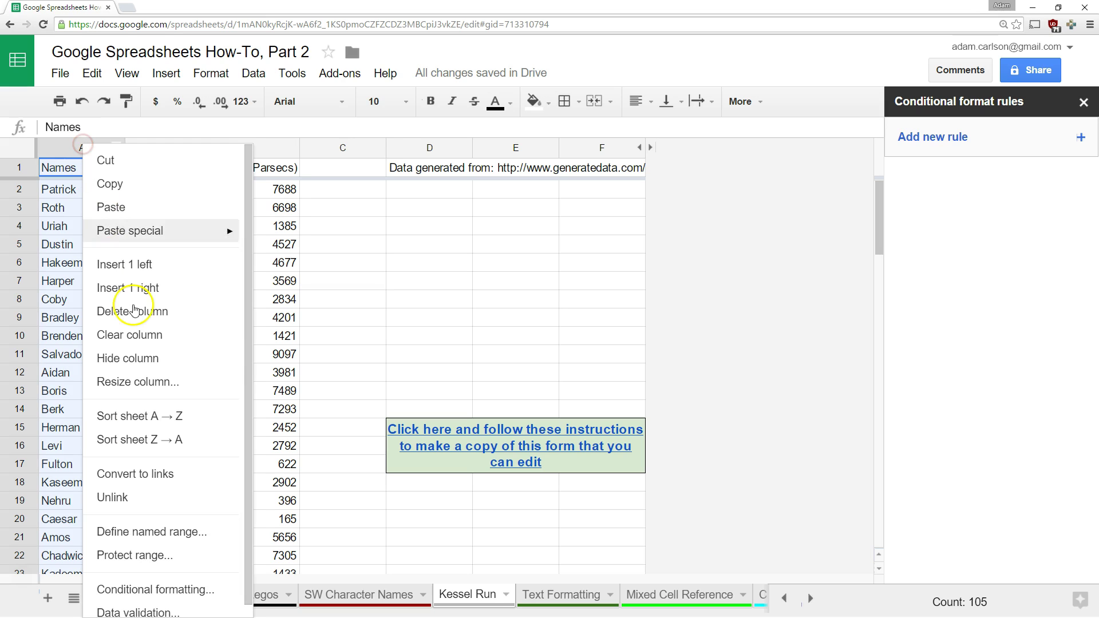
{"action": "left_click", "coordinate": [158, 588]}
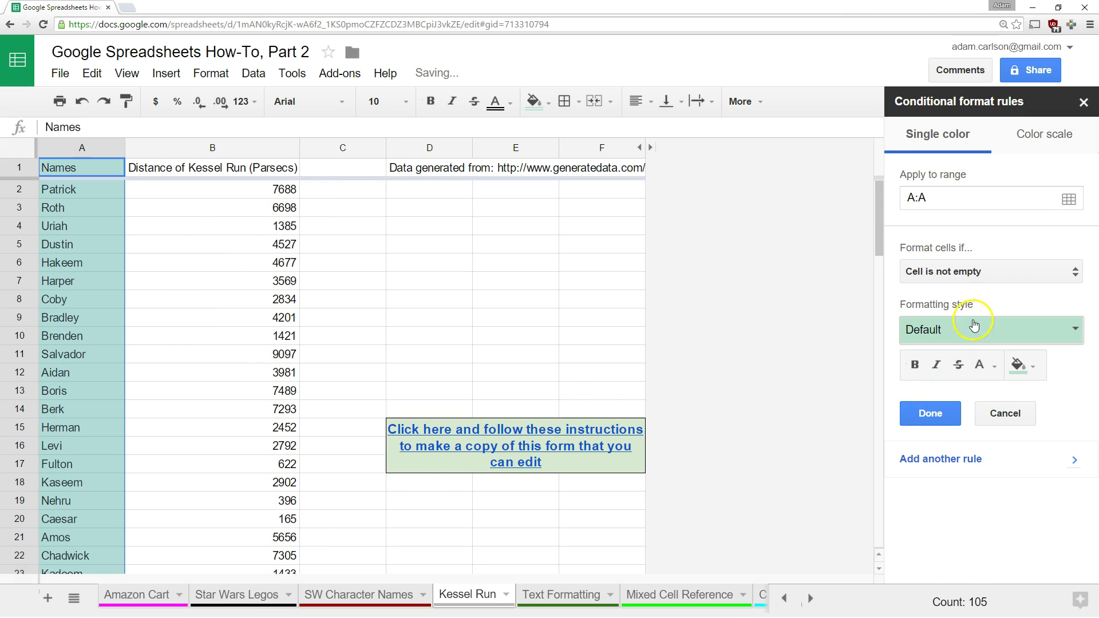
{"action": "left_click", "coordinate": [962, 272]}
{"action": "scroll", "coordinate": [971, 515], "scroll_direction": "down", "scroll_amount": 2}
{"action": "left_click", "coordinate": [945, 609]}
{"action": "left_click", "coordinate": [937, 303]}
{"action": "type", "text": "=isblank(B:B)"}
{"action": "left_click", "coordinate": [913, 297]}
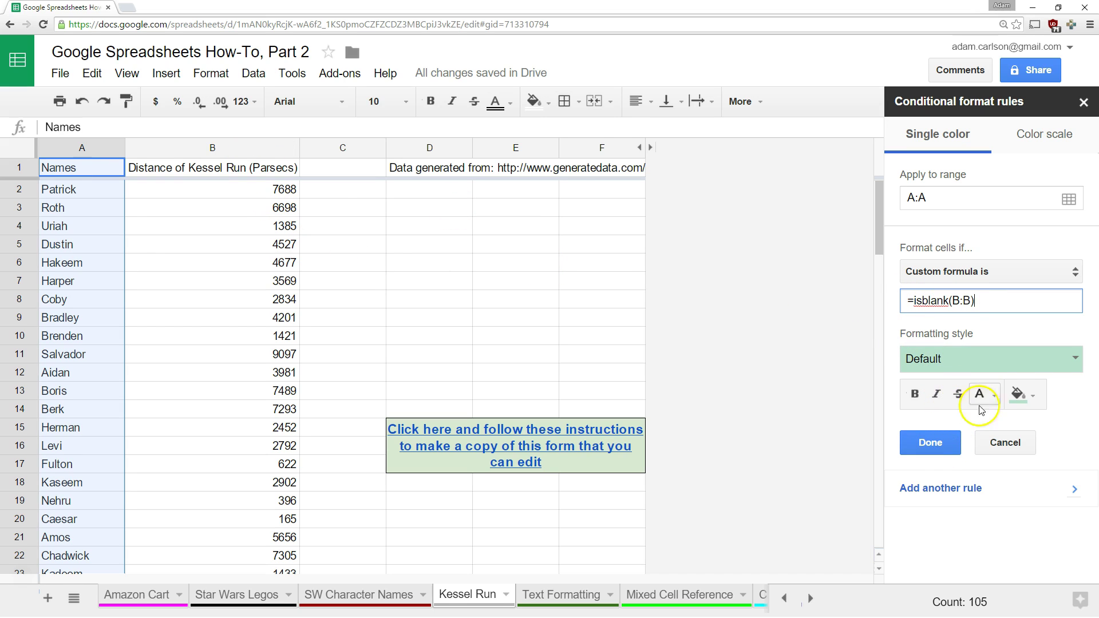
Step: Give the "=isblank(B:B)" rule a yellow fill, save it and check the highlighting down the Names column
{"action": "left_click", "coordinate": [1021, 394]}
{"action": "left_click", "coordinate": [931, 226]}
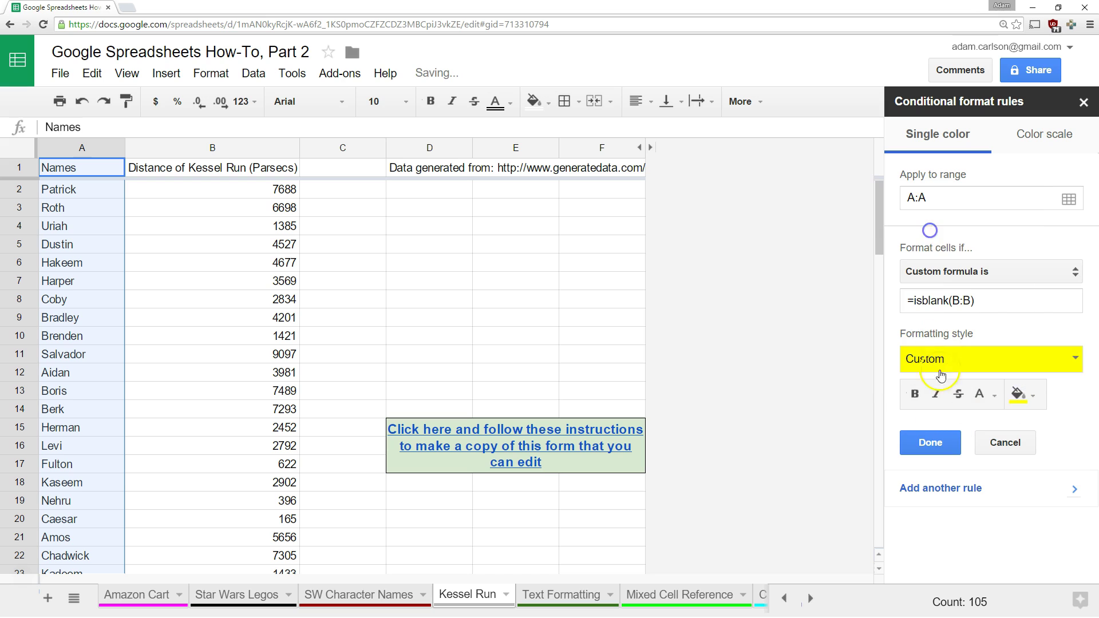
{"action": "left_click", "coordinate": [931, 442]}
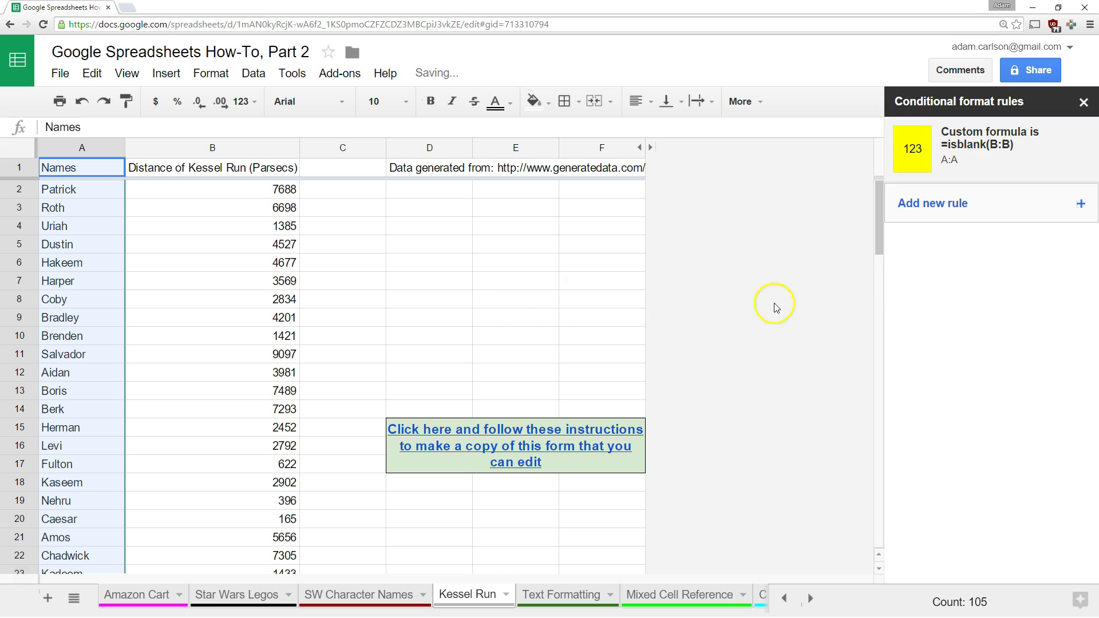
{"action": "left_click", "coordinate": [491, 351]}
{"action": "left_click_drag", "start_coordinate": [878, 224], "coordinate": [875, 298]}
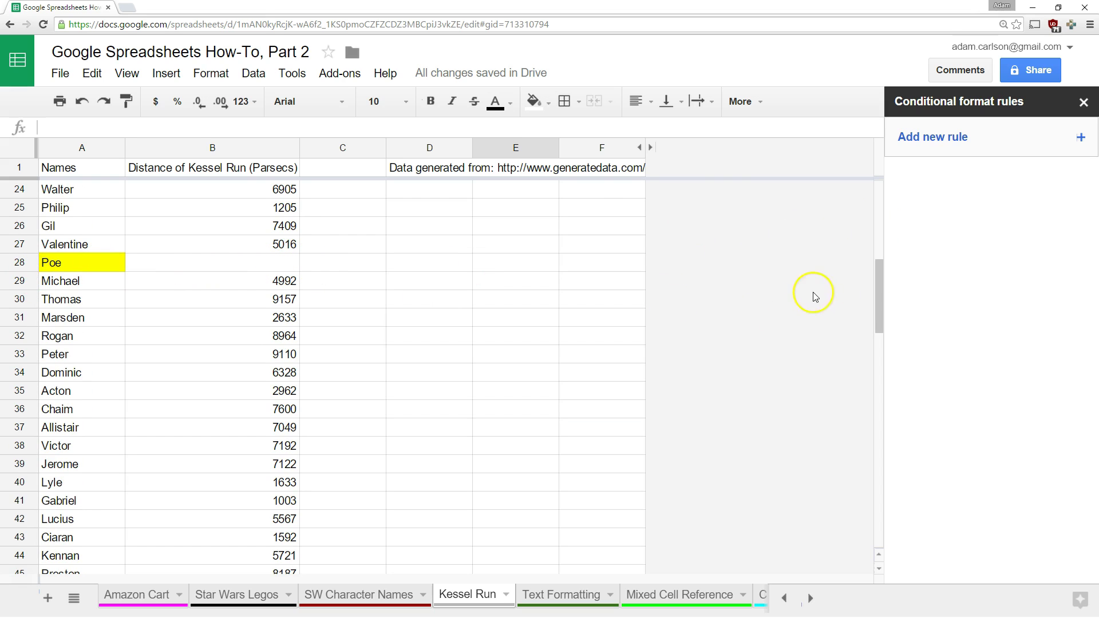
{"action": "left_click_drag", "start_coordinate": [878, 282], "coordinate": [878, 372]}
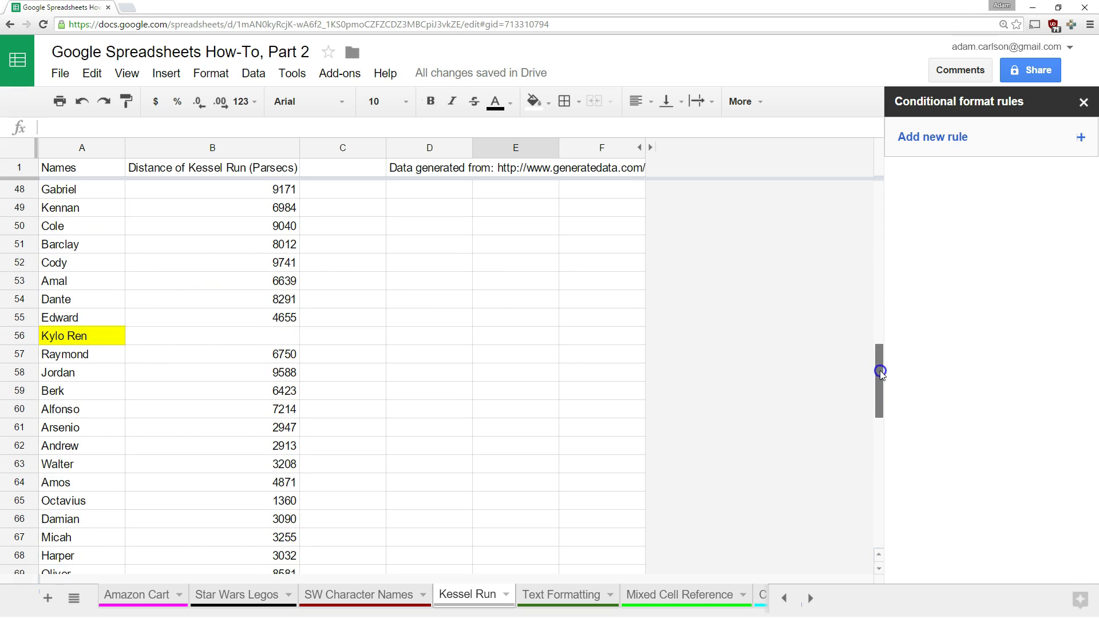
Step: Enter 1138 as Kylo Ren's Kessel Run distance and check the highlighting in the remaining rows
{"action": "left_click", "coordinate": [279, 340]}
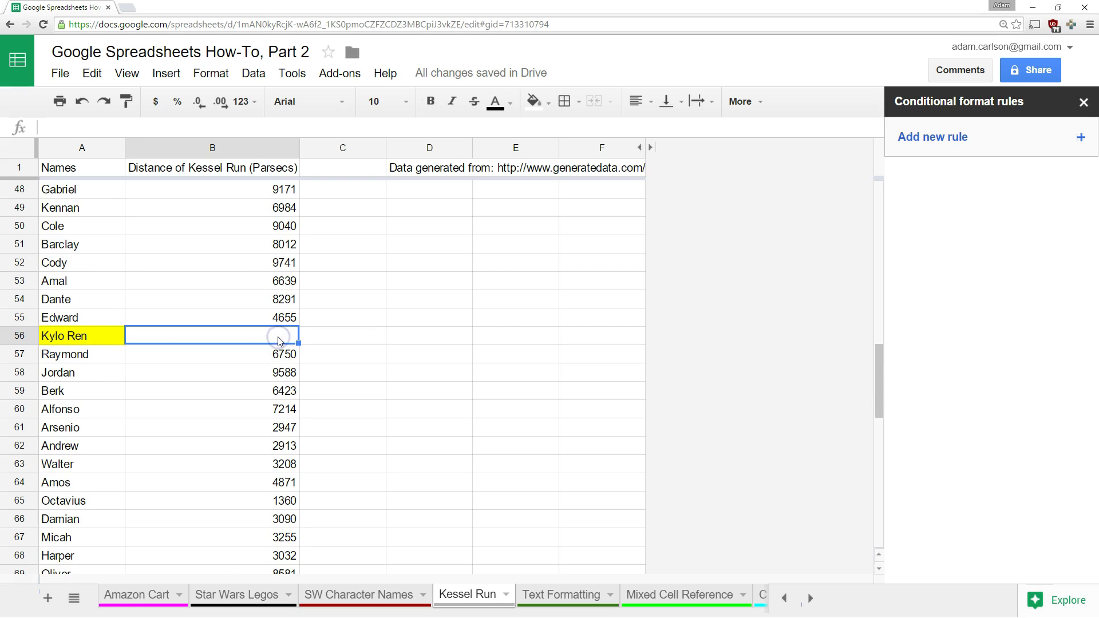
{"action": "type", "text": "1138"}
{"action": "key", "text": "Return"}
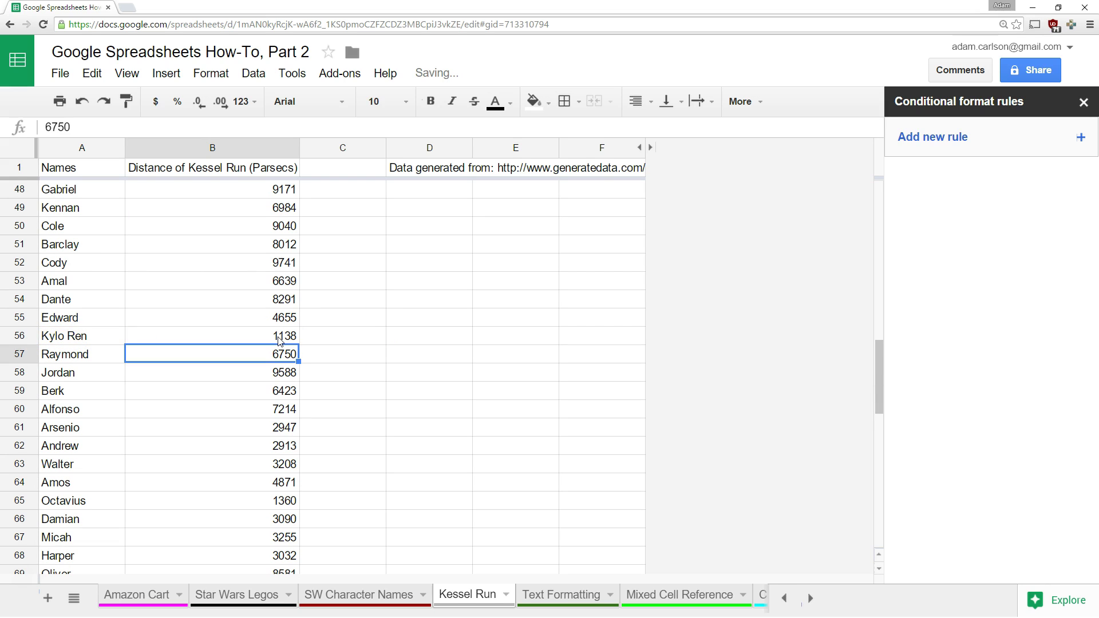
{"action": "scroll", "coordinate": [197, 458], "scroll_direction": "down", "scroll_amount": 13}
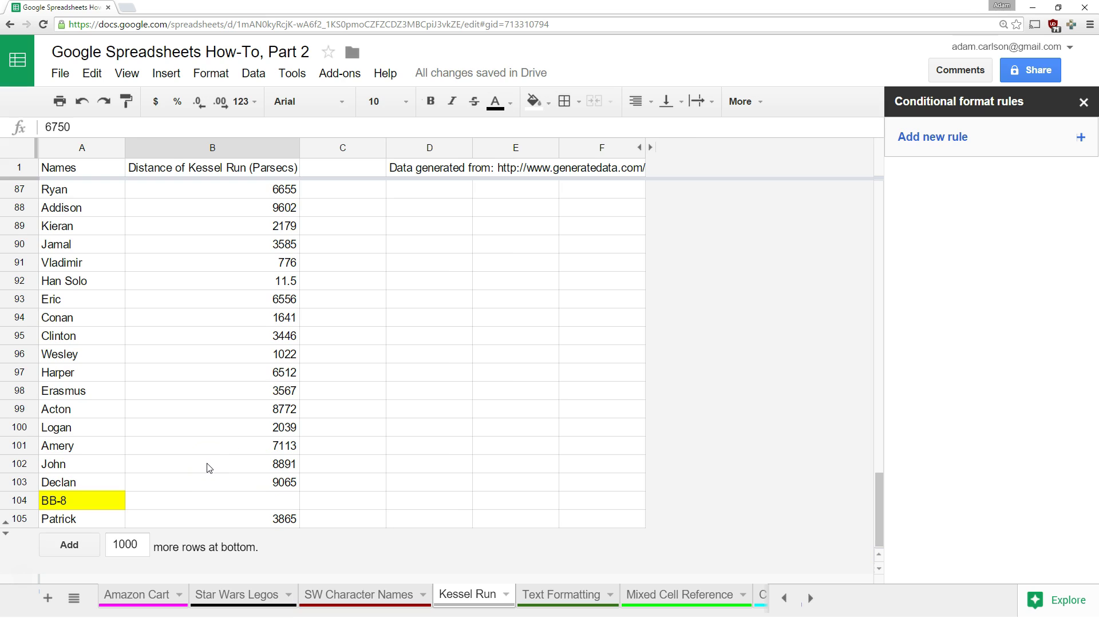
Step: On the Star Wars Legos sheet, start a conditional formatting rule for the Name column (A:A) with a yellow fill
{"action": "left_click", "coordinate": [237, 595]}
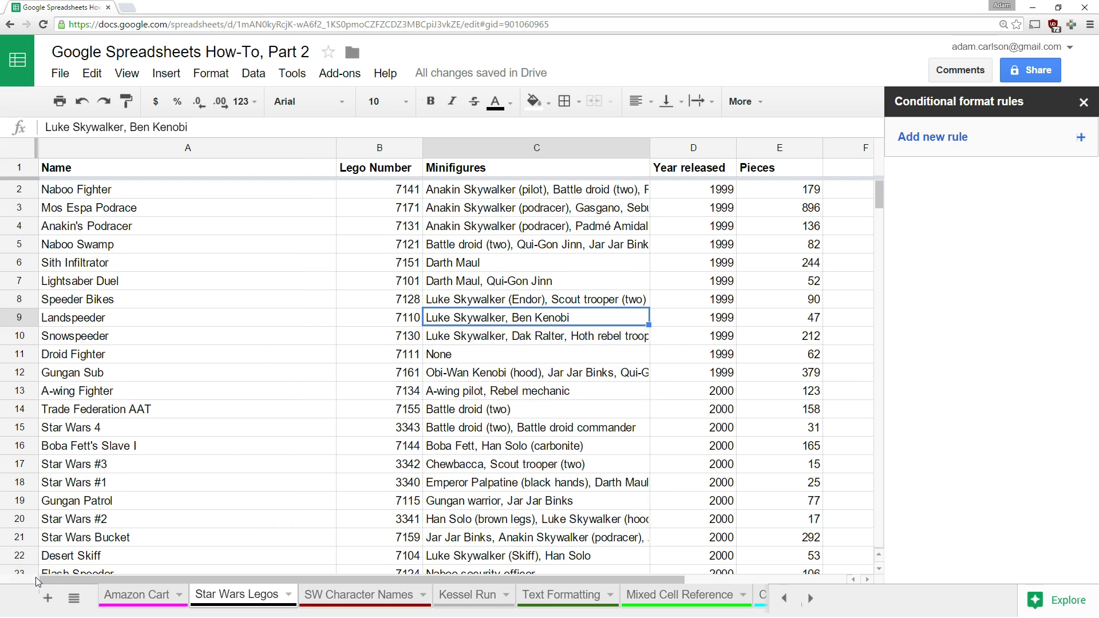
{"action": "left_click", "coordinate": [148, 206]}
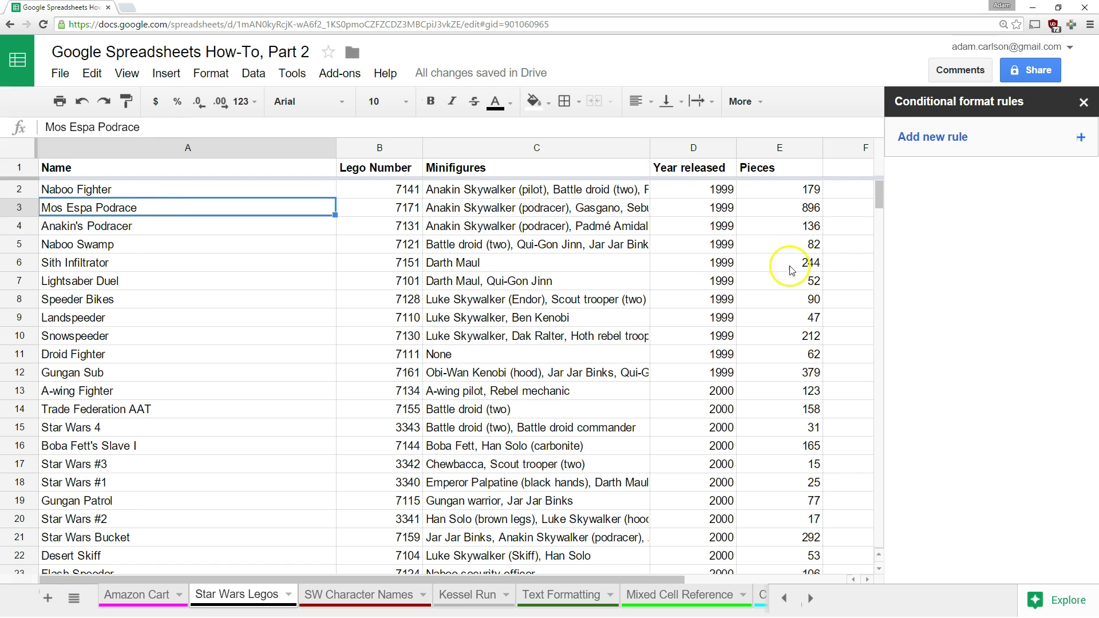
{"action": "left_click", "coordinate": [815, 210]}
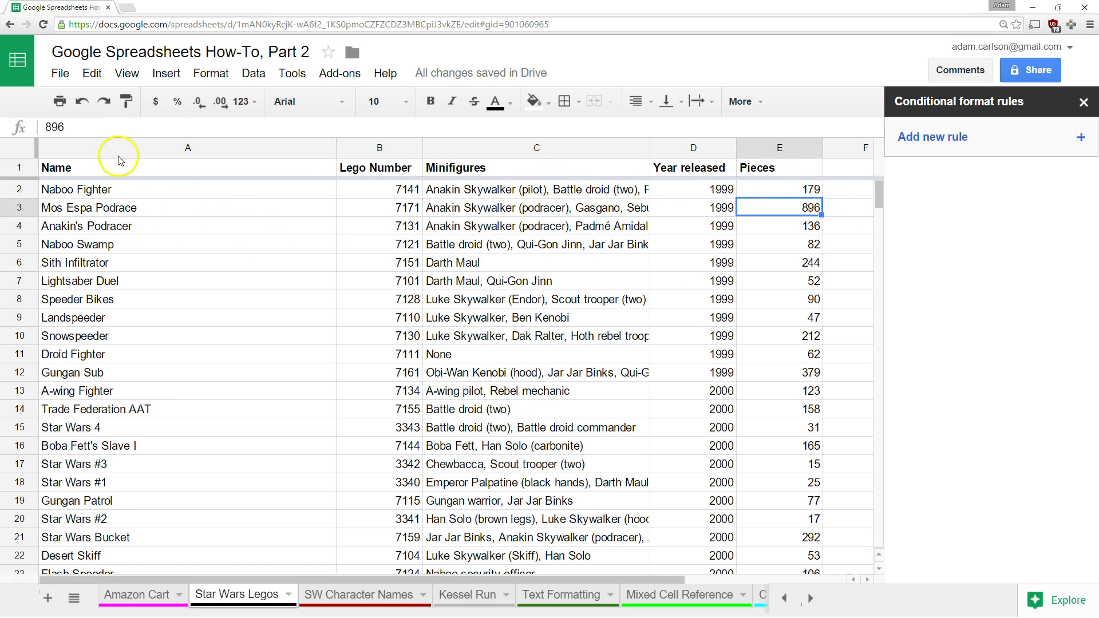
{"action": "left_click", "coordinate": [174, 150]}
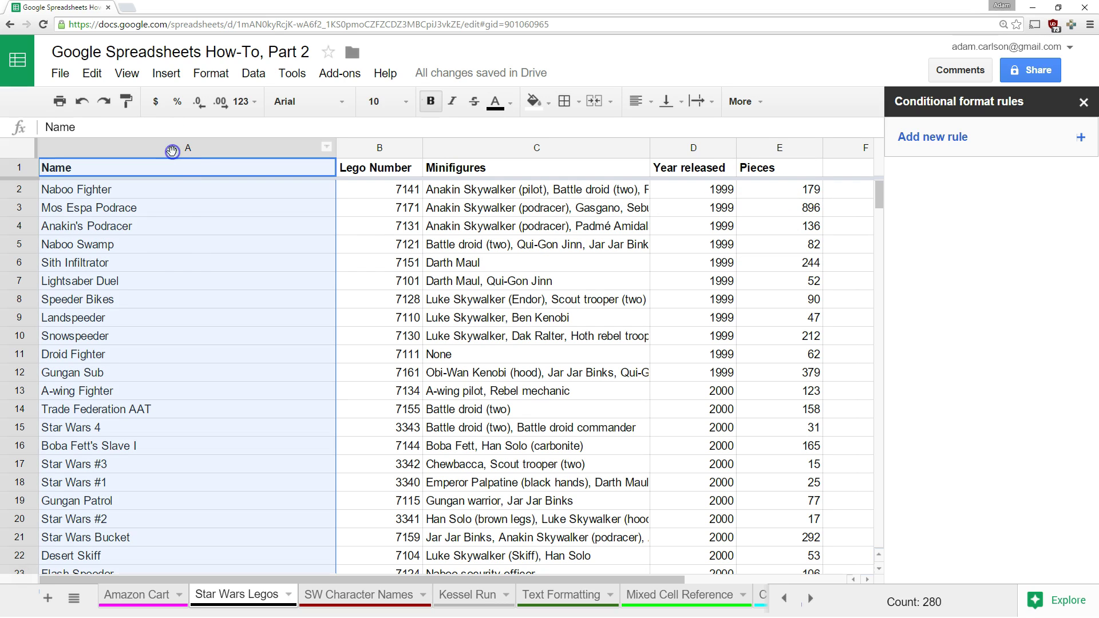
{"action": "right_click", "coordinate": [203, 149]}
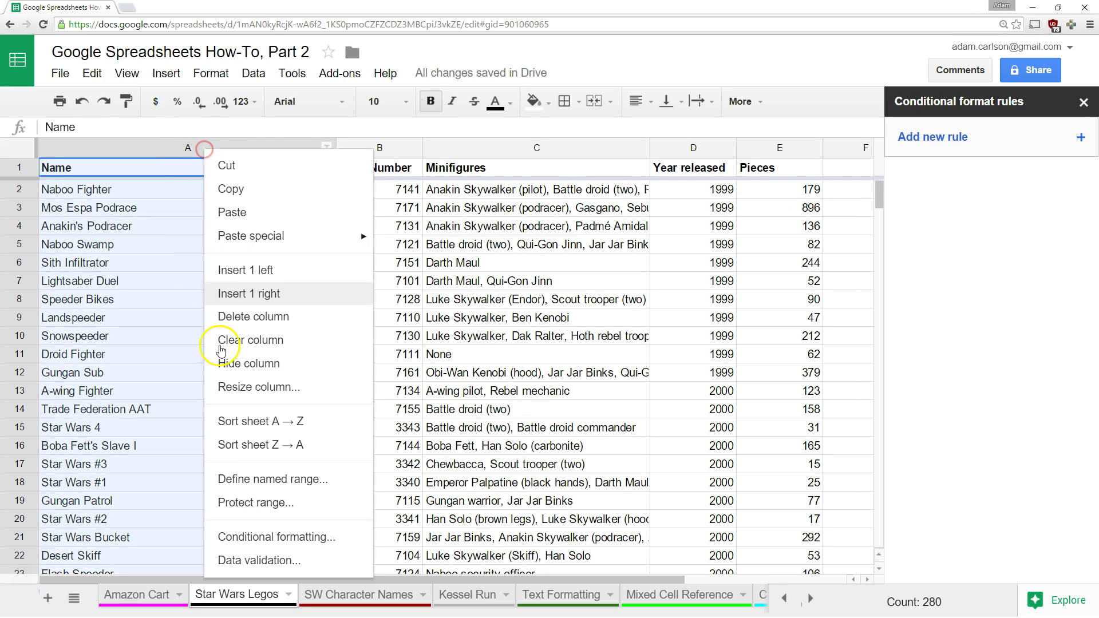
{"action": "left_click", "coordinate": [257, 535]}
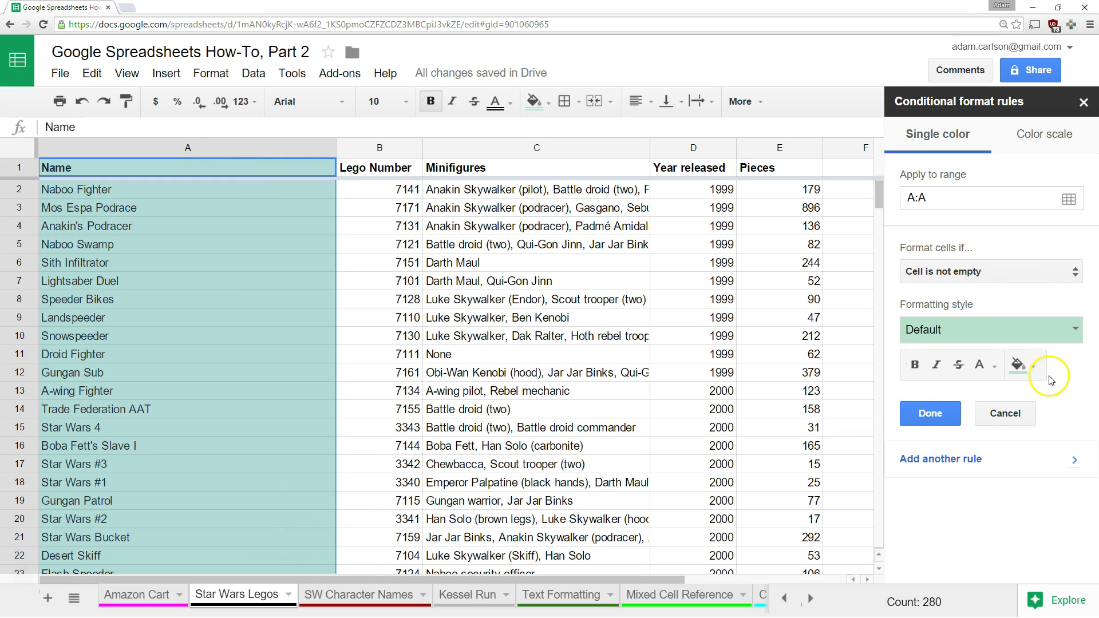
{"action": "left_click", "coordinate": [1029, 365]}
{"action": "left_click", "coordinate": [931, 446]}
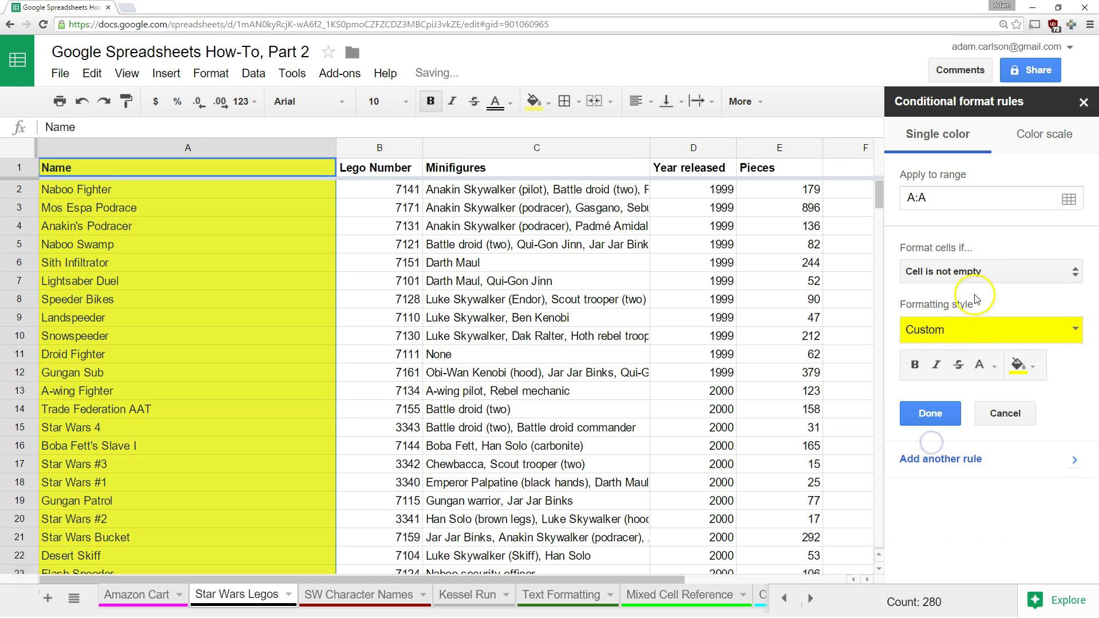
Step: Set the rule's condition to the custom formula "=PERCENTRANK(E:E,E1)>0.8" and save it
{"action": "left_click", "coordinate": [978, 277]}
{"action": "scroll", "coordinate": [960, 571], "scroll_direction": "down", "scroll_amount": 2}
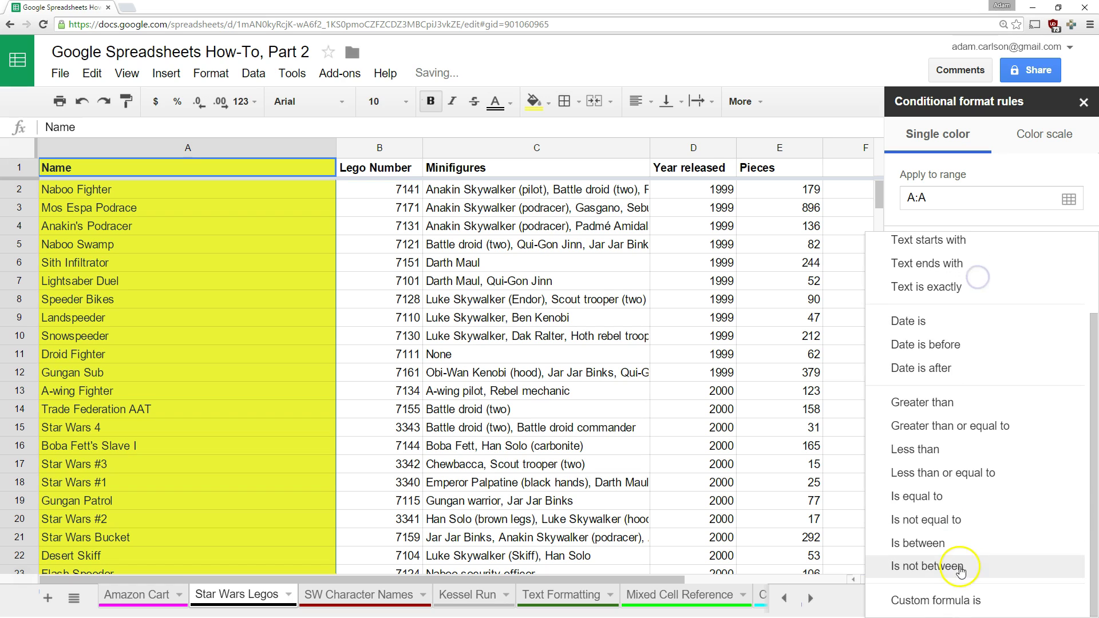
{"action": "left_click", "coordinate": [936, 601]}
{"action": "left_click", "coordinate": [957, 302]}
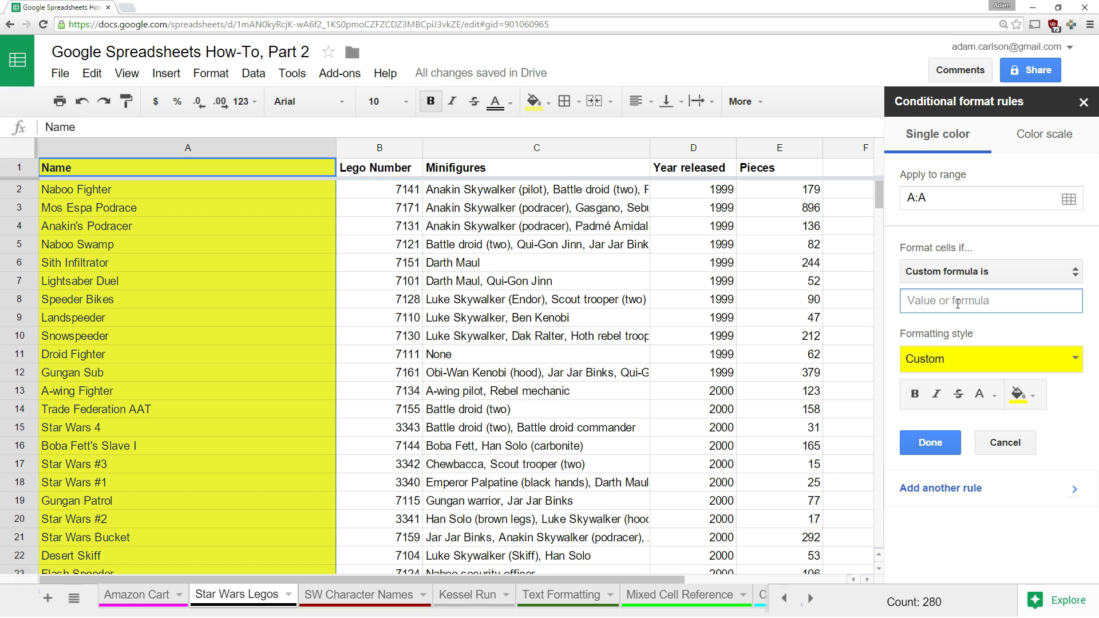
{"action": "type", "text": "=PERCENTRANK(E:E,E1)>0.9"}
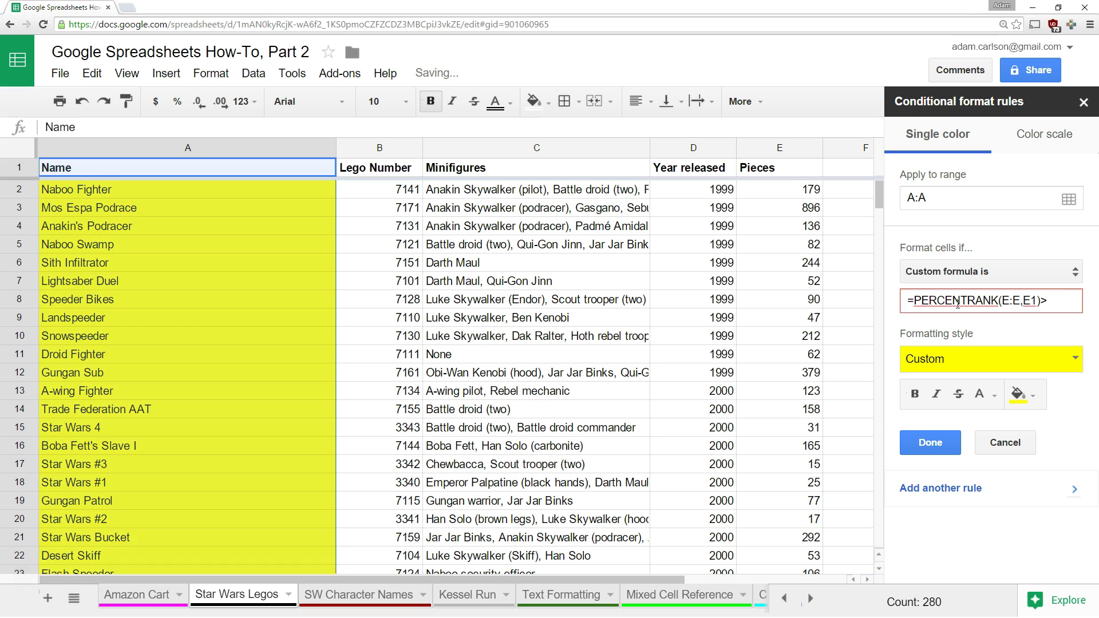
{"action": "left_click", "coordinate": [930, 443]}
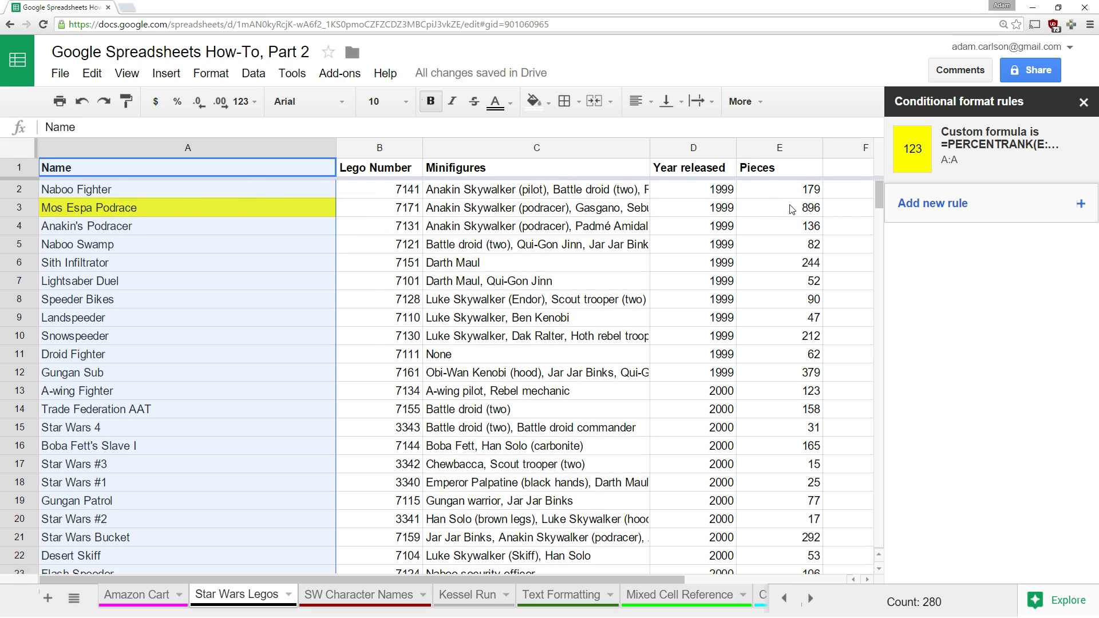
Step: Reopen the PERCENTRANK rule to review its formula, save it as is and close the conditional formatting rules
{"action": "left_click", "coordinate": [991, 166]}
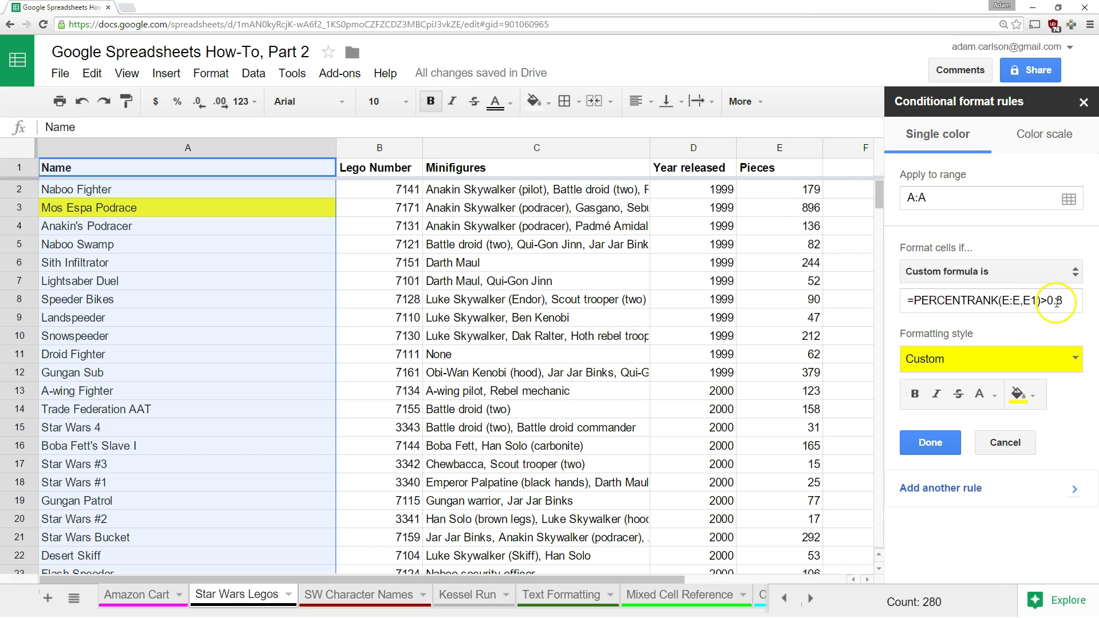
{"action": "left_click", "coordinate": [945, 445]}
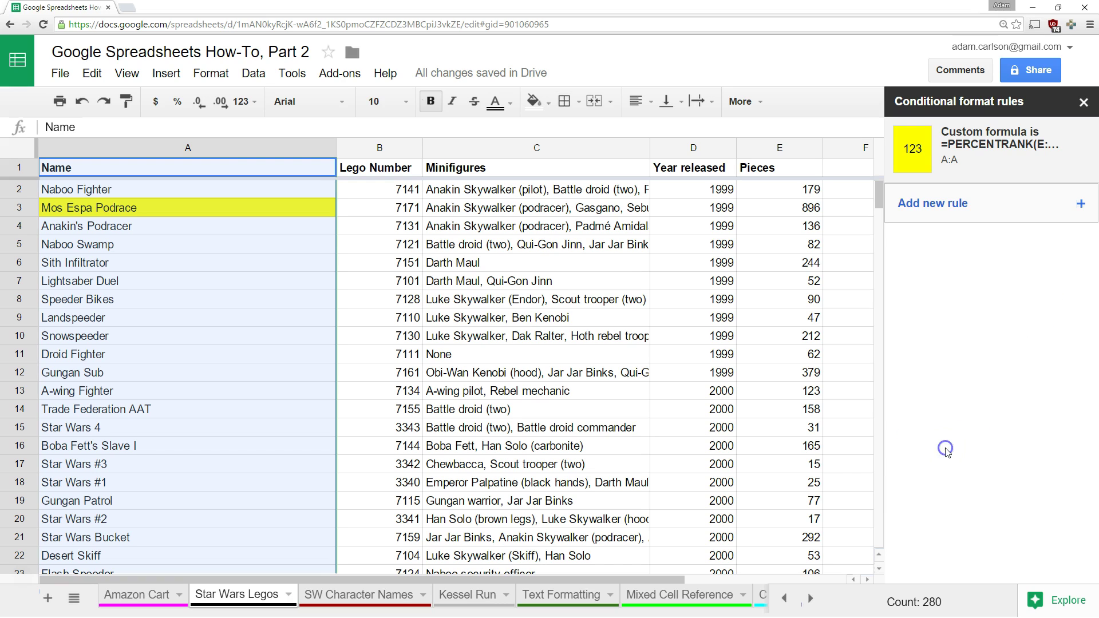
{"action": "left_click", "coordinate": [786, 321]}
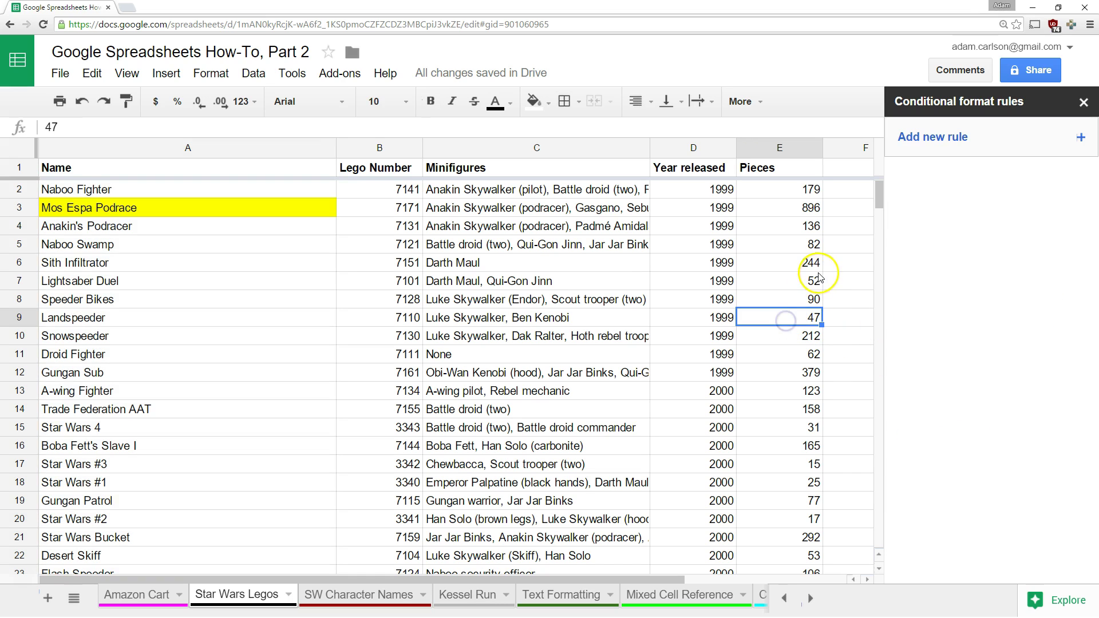
{"action": "left_click", "coordinate": [1083, 103]}
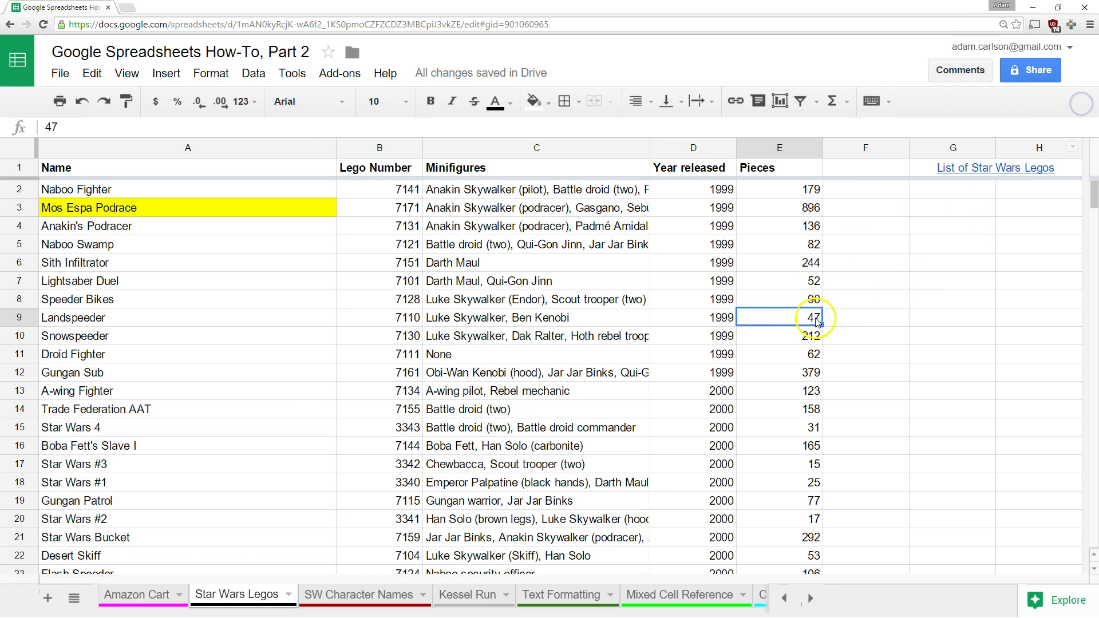
Step: Compare the highlighted set names with their piece counts down the rest of the Star Wars Legos sheet
{"action": "left_click", "coordinate": [1094, 196]}
{"action": "left_click_drag", "start_coordinate": [1095, 197], "coordinate": [1080, 447]}
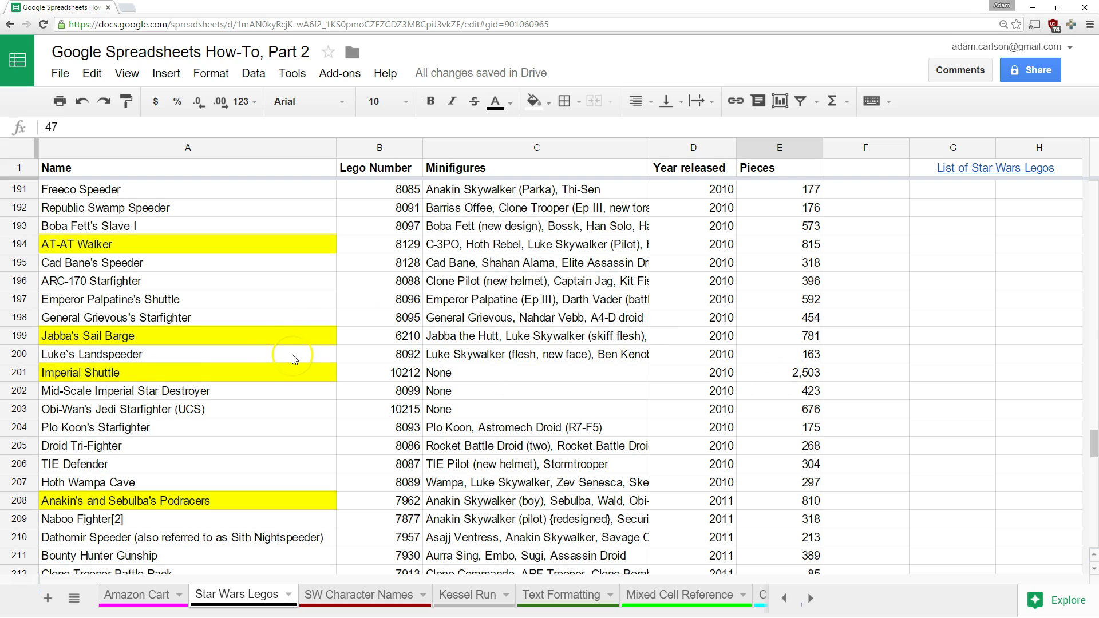
{"action": "scroll", "coordinate": [186, 401], "scroll_direction": "down", "scroll_amount": 5}
{"action": "scroll", "coordinate": [103, 437], "scroll_direction": "down", "scroll_amount": 7}
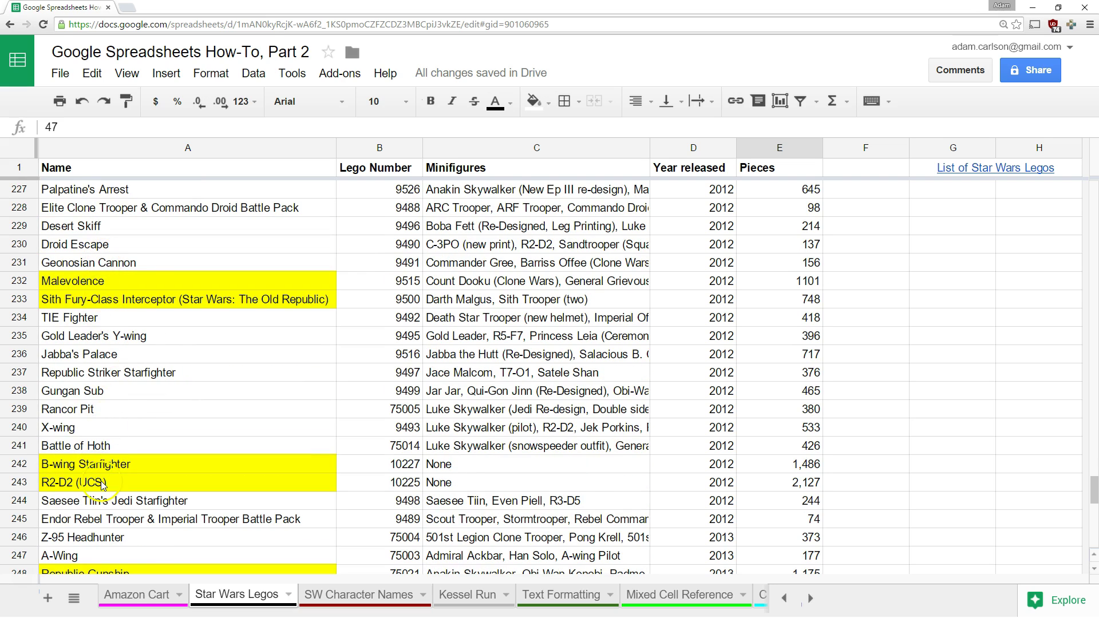
{"action": "scroll", "coordinate": [103, 481], "scroll_direction": "down", "scroll_amount": 5}
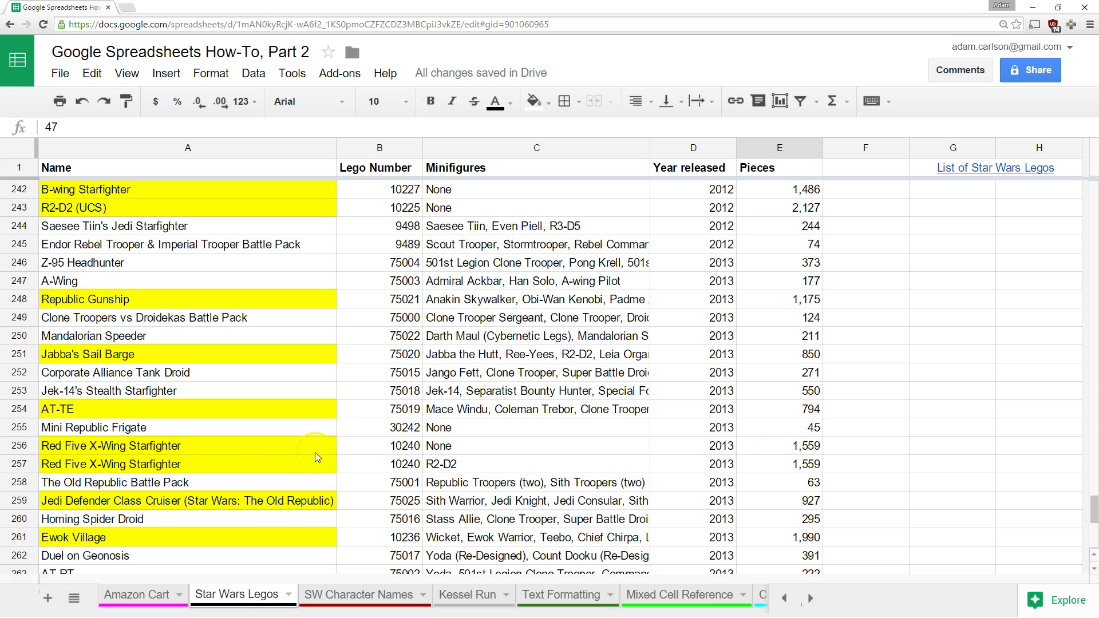
{"action": "scroll", "coordinate": [223, 446], "scroll_direction": "down", "scroll_amount": 7}
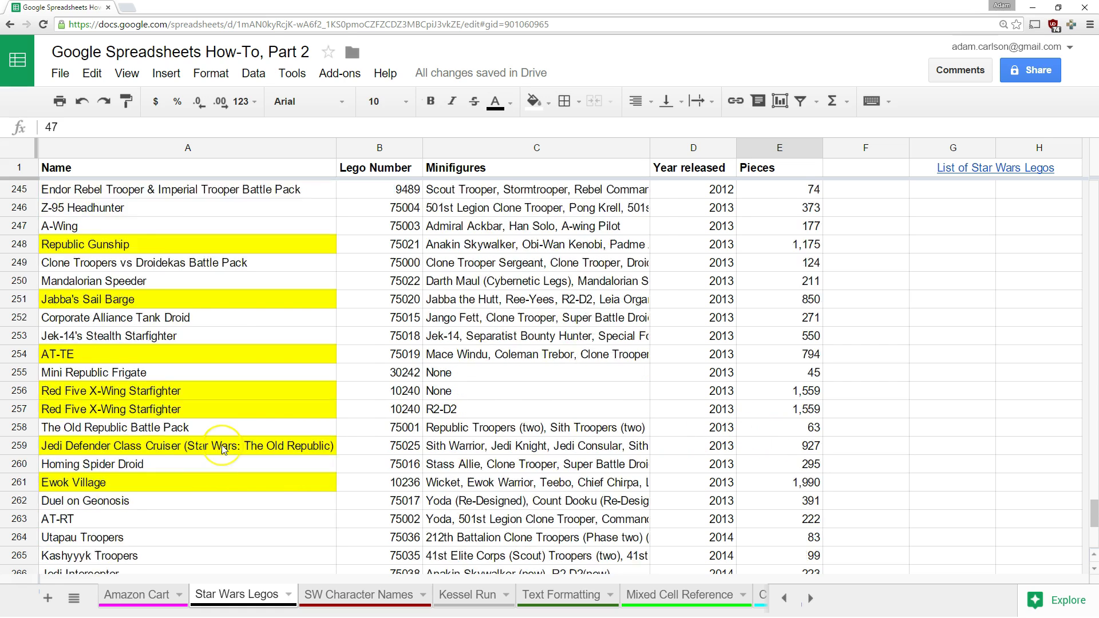